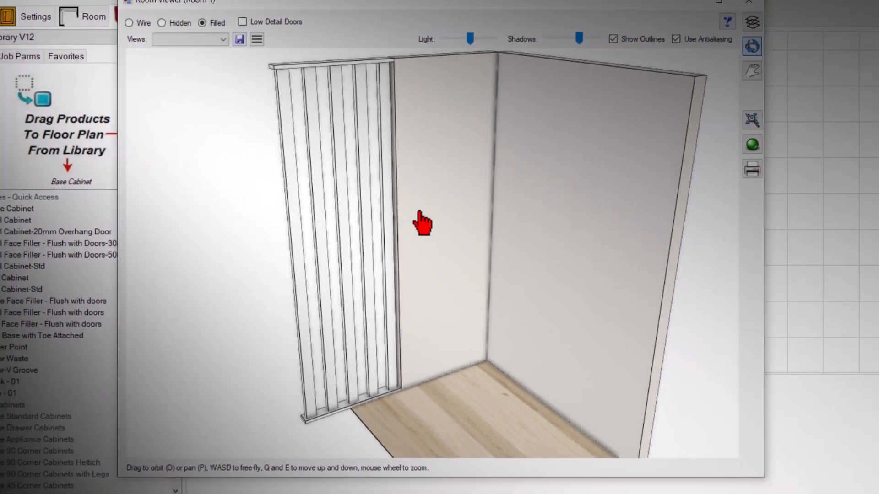
Examine the slatted wall divider in the 3D room view from closer up, then return to the floor plan.
drag(417, 222, 390, 266)
scroll(387, 268, up, 5)
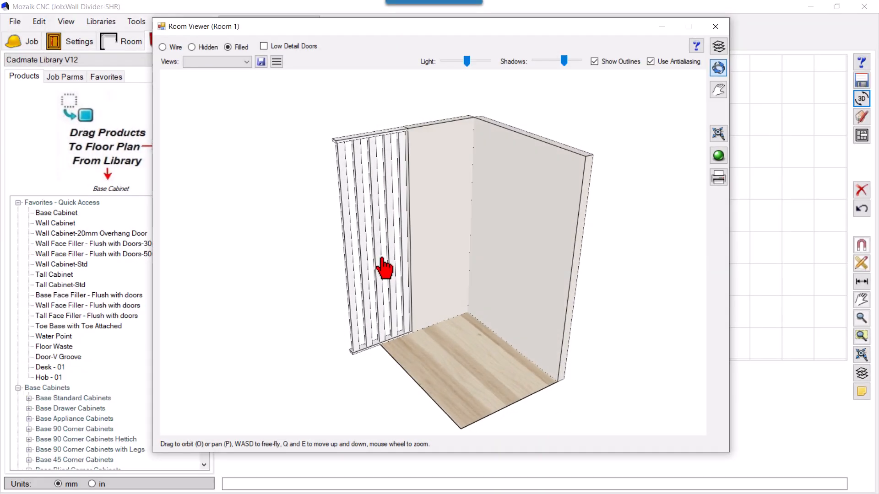
scroll(366, 281, up, 4)
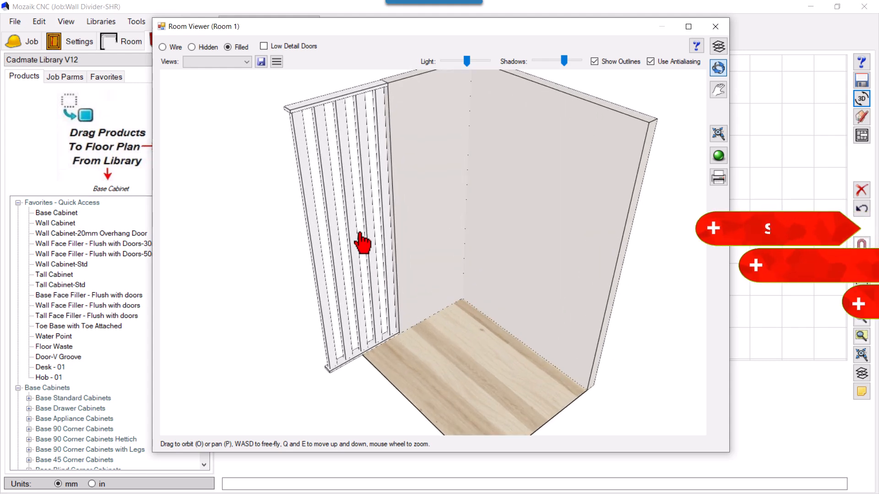
scroll(361, 226, down, 2)
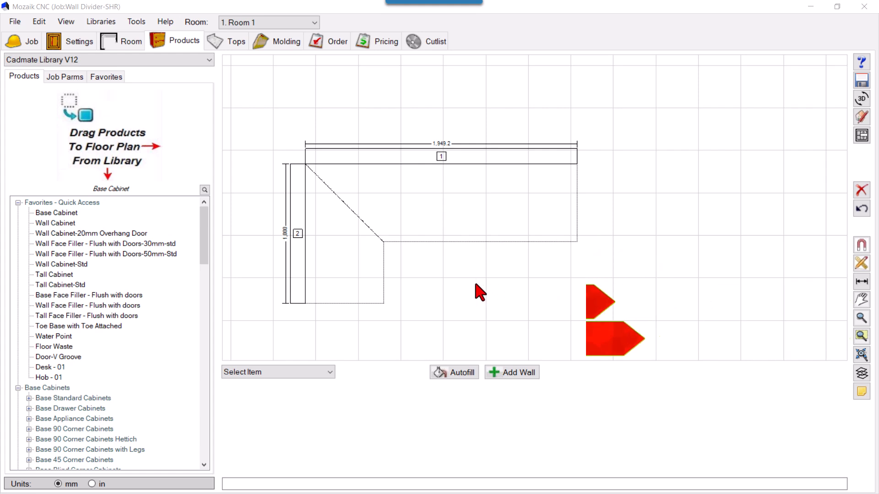
scroll(264, 175, up, 1)
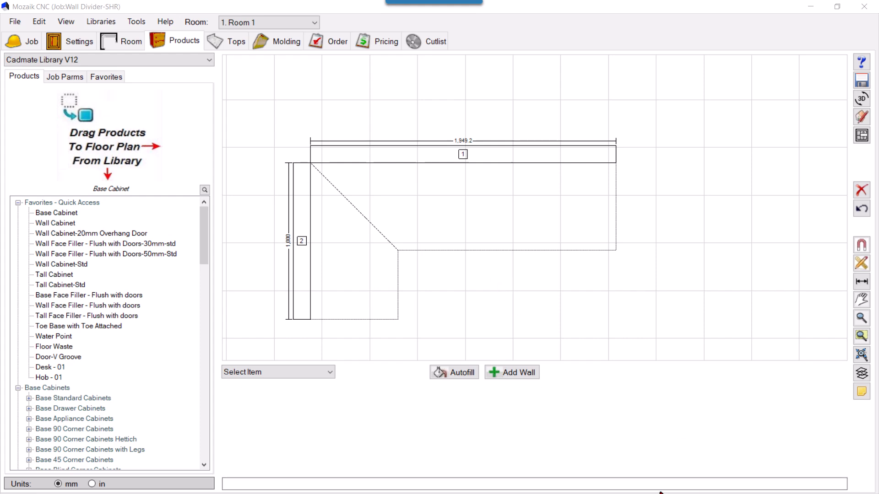
Switch to the annotated divider drawing and review the thickness notes for the top and bottom panels and the vertical slats.
key(super+Tab)
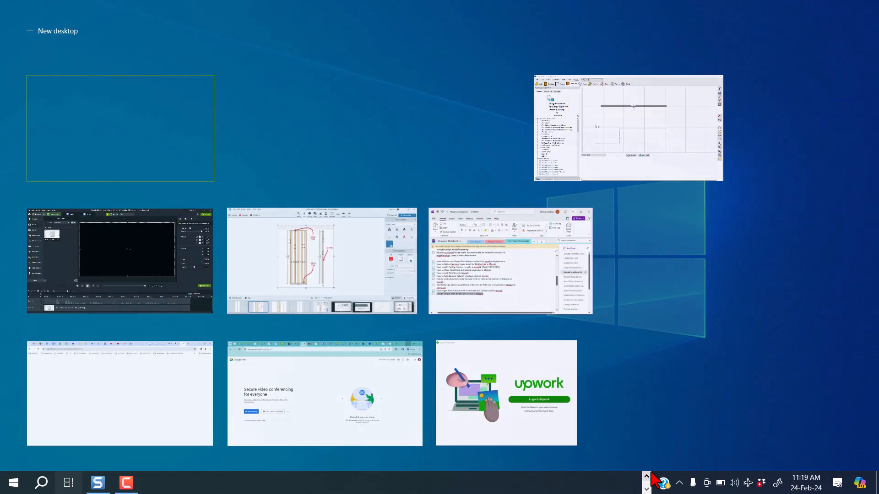
key(Escape)
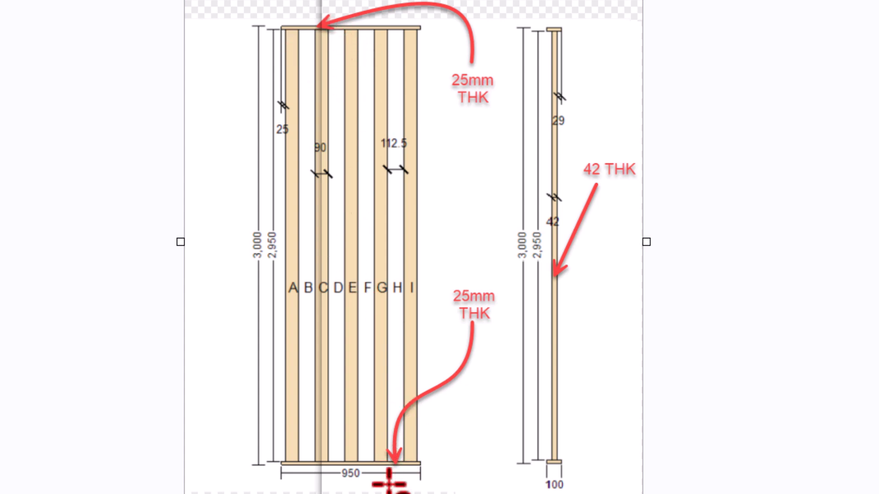
click(473, 105)
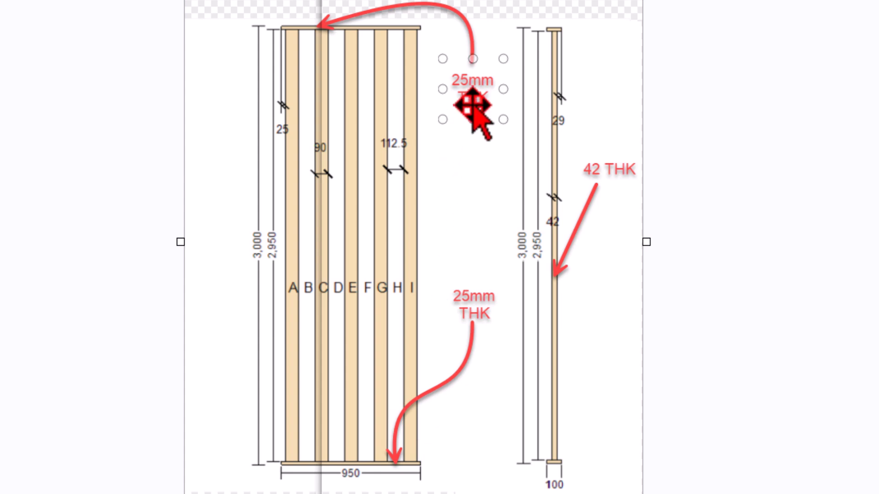
click(463, 316)
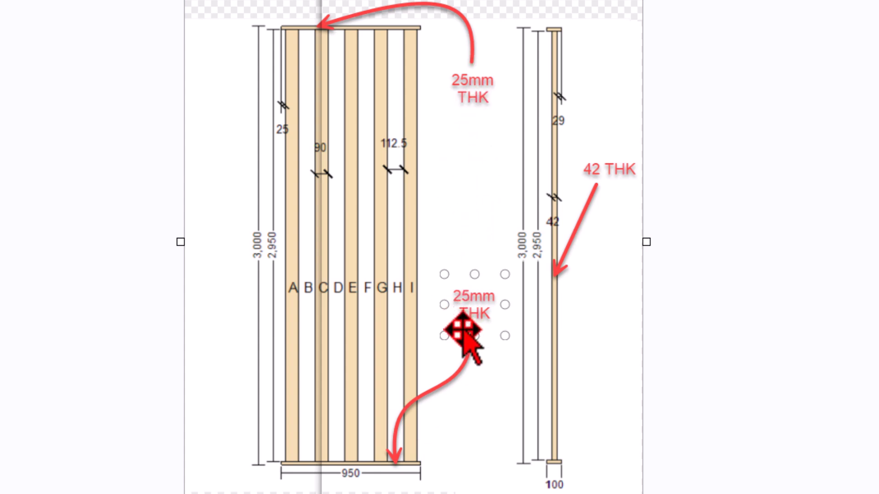
click(611, 183)
key(Escape)
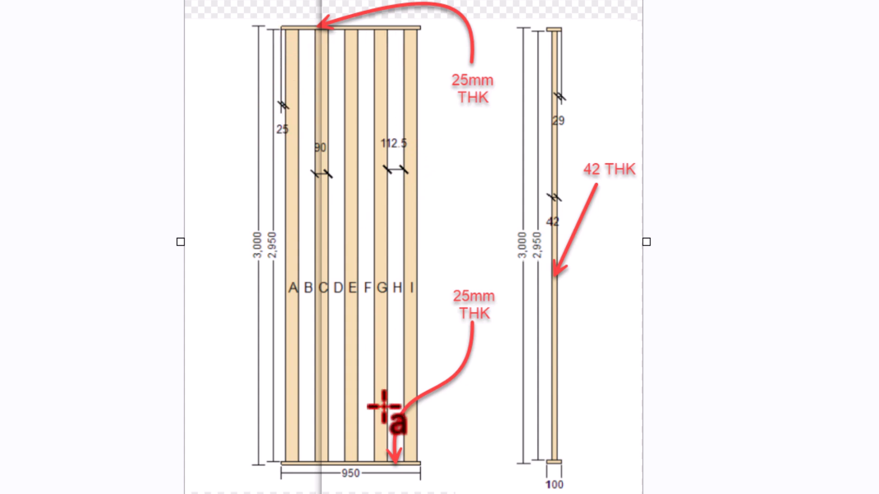
click(473, 109)
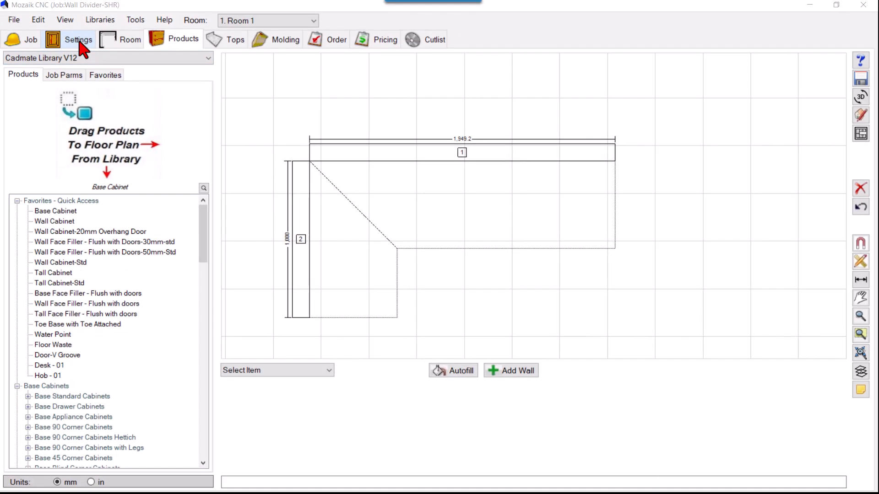
Check the room's material settings in Mozaik and the Door part's material in the Screen doors template.
click(79, 40)
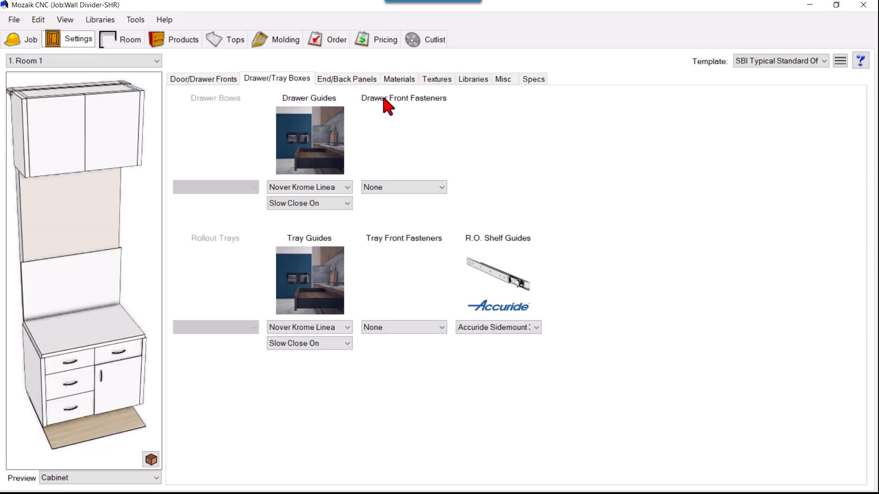
click(412, 79)
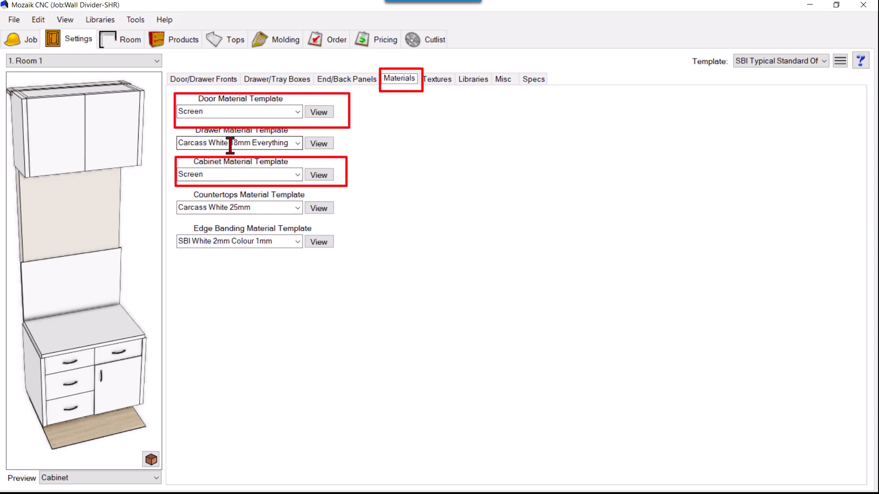
click(102, 19)
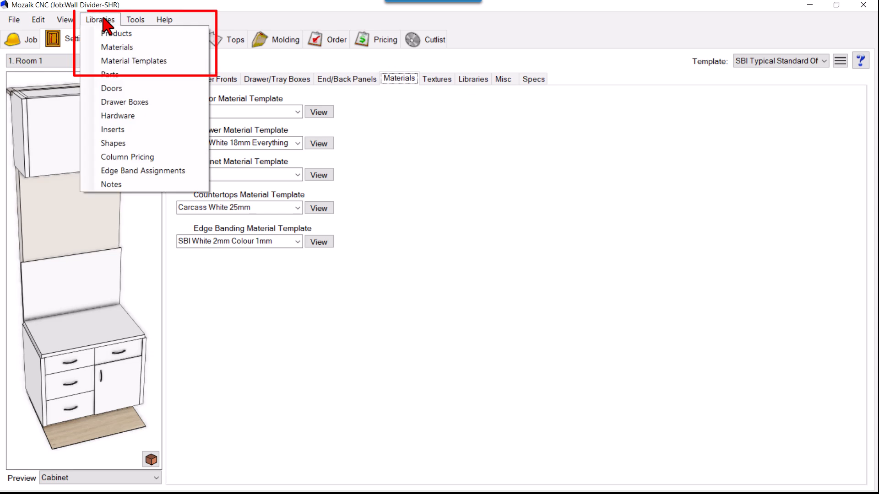
click(133, 61)
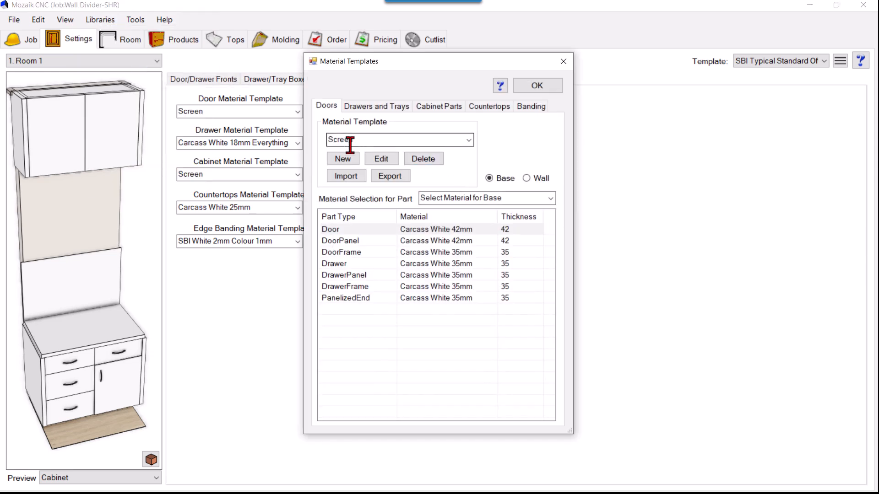
click(382, 231)
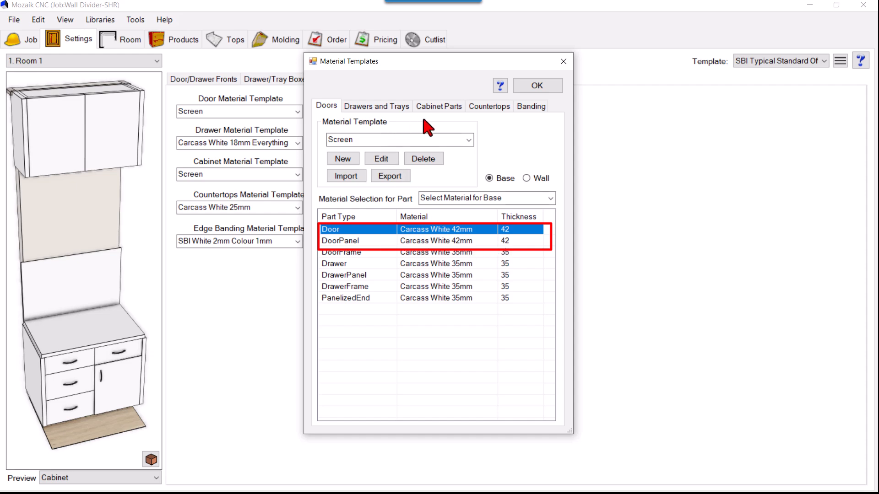
Review the Top and Bottom part materials in the Screen cabinet parts template, then close the material templates.
click(438, 107)
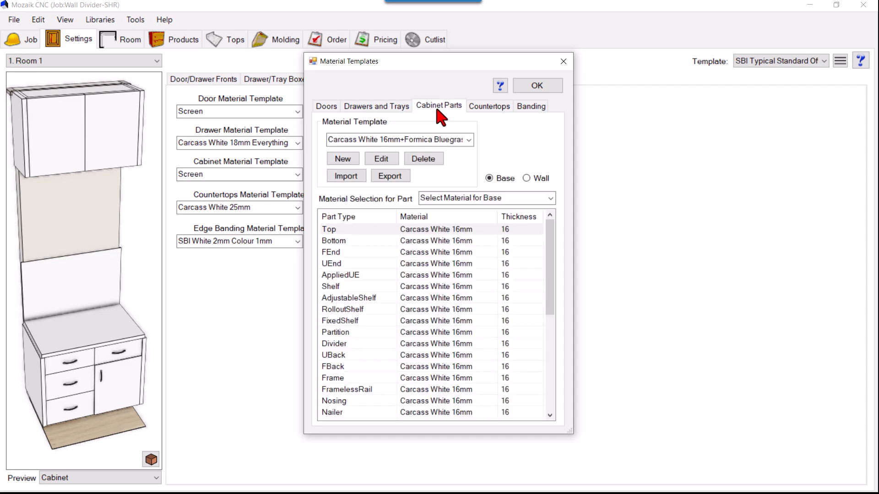
click(468, 140)
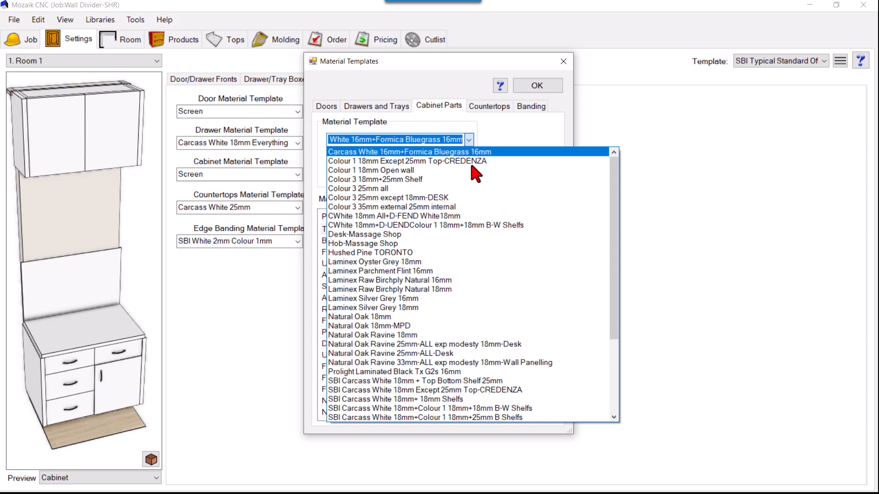
drag(620, 304, 614, 418)
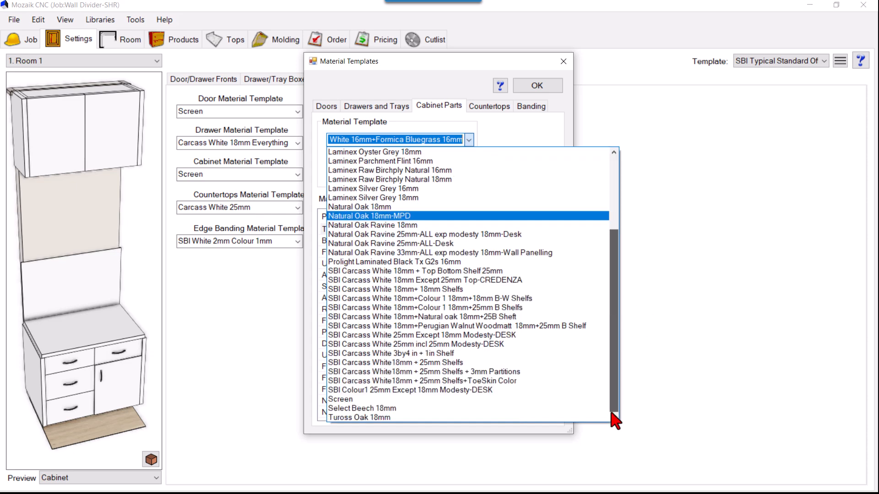
click(387, 401)
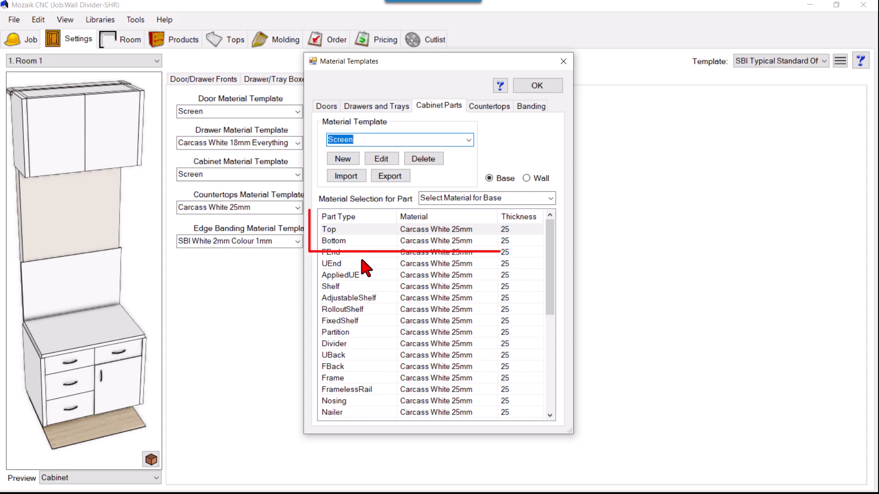
click(353, 231)
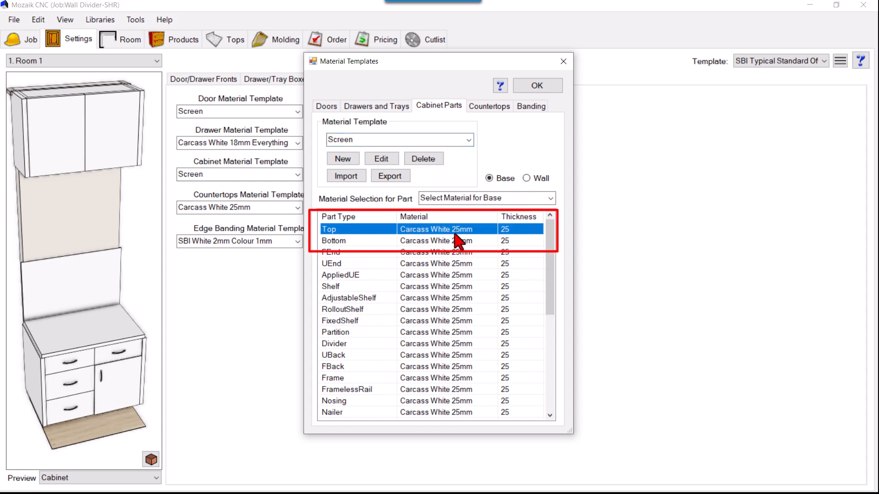
click(349, 243)
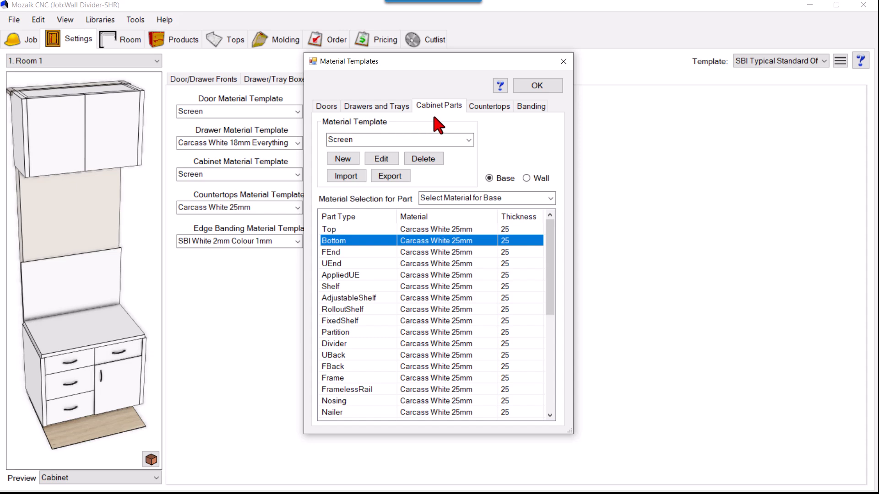
click(564, 62)
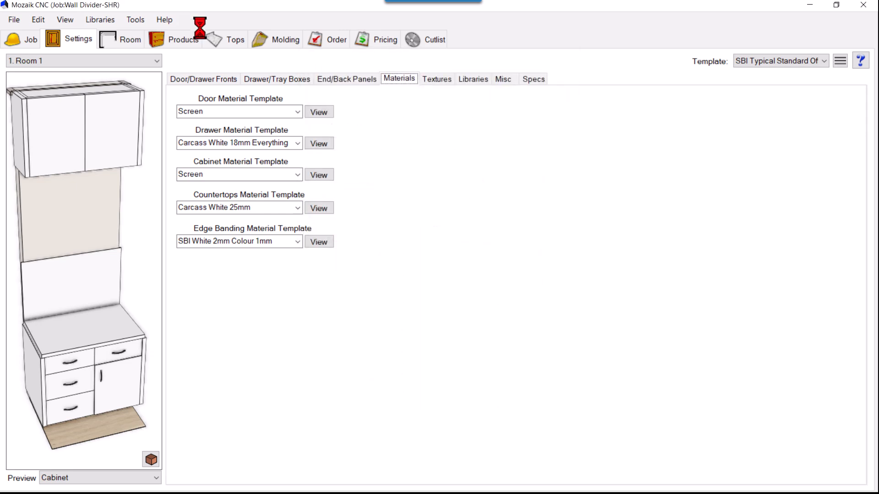
Duplicate the Carcass White 42mm panel stock in the stock materials library.
click(100, 19)
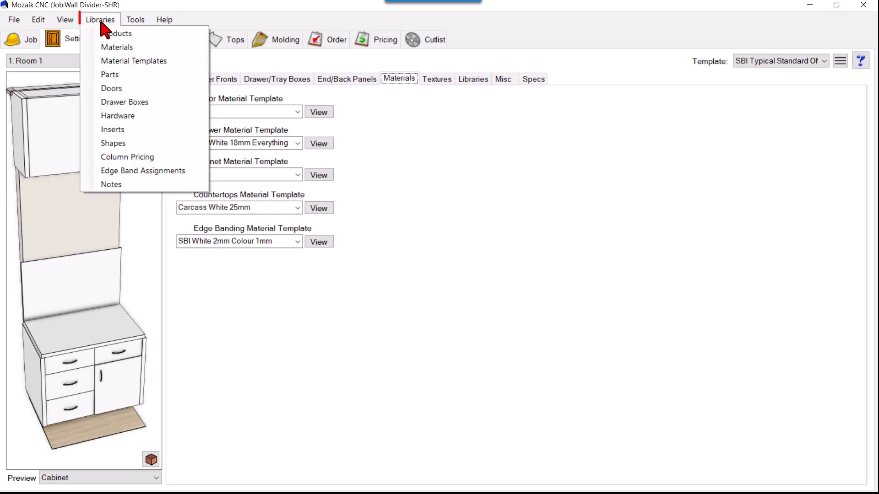
click(103, 48)
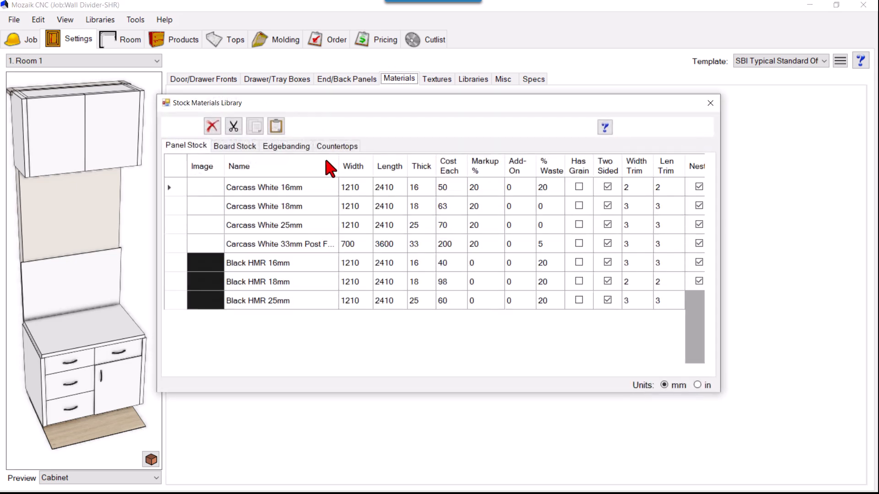
drag(712, 176, 712, 354)
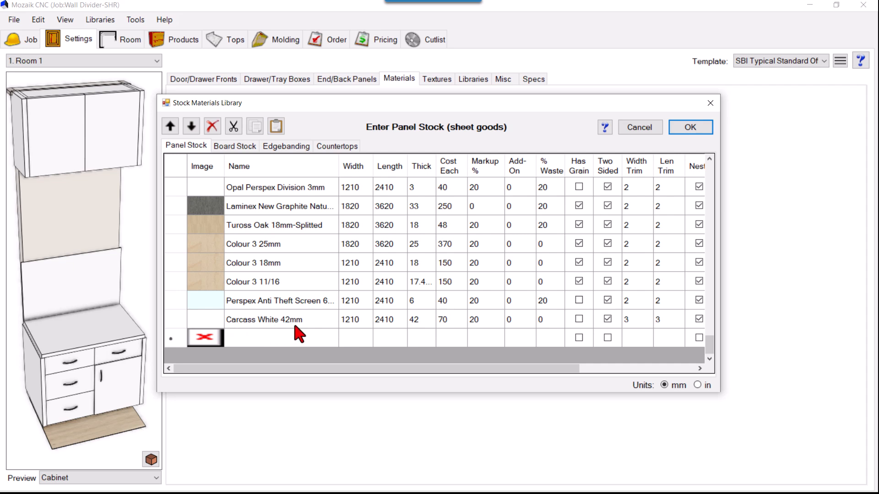
click(180, 320)
click(255, 133)
click(271, 132)
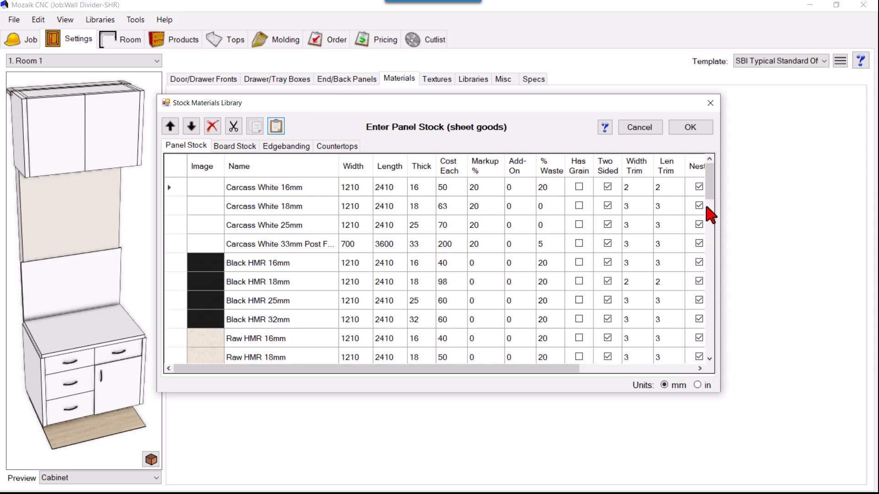
Rename the copied panel stock as Carcass White 50mm, set its thickness to 50 mm and save the library.
drag(709, 175, 693, 348)
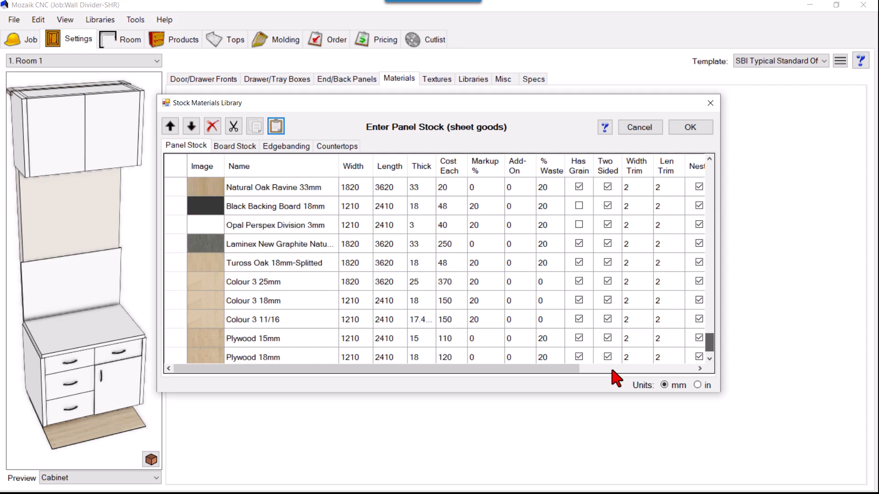
scroll(291, 357, down, 1)
click(311, 324)
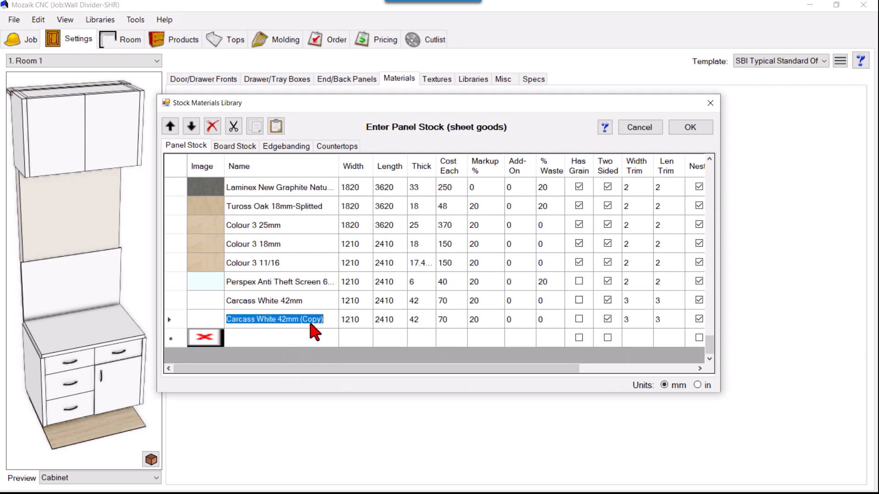
drag(286, 320, 281, 320)
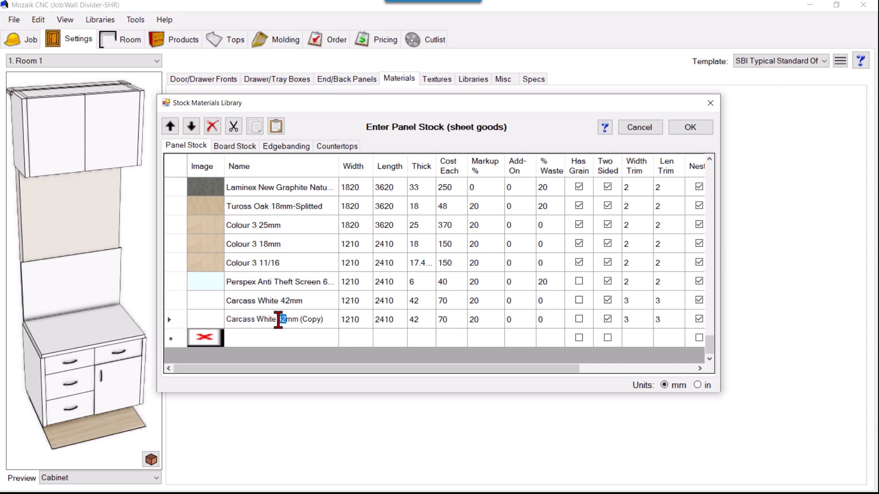
text(50)
click(423, 320)
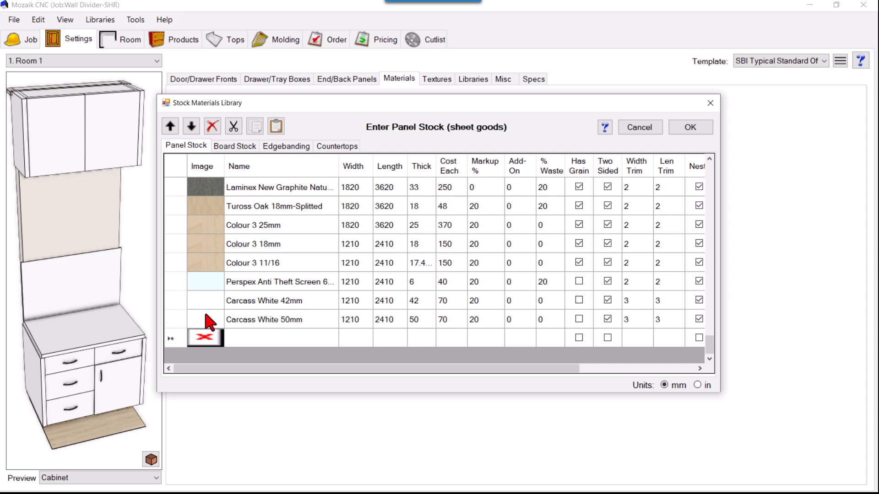
click(689, 128)
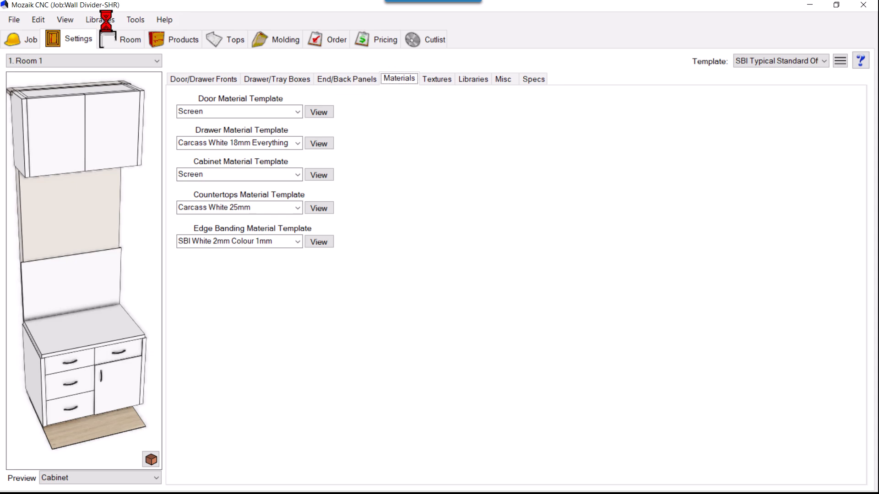
Assign Carcass White 50mm to the Door part in the Screen doors material template.
click(102, 19)
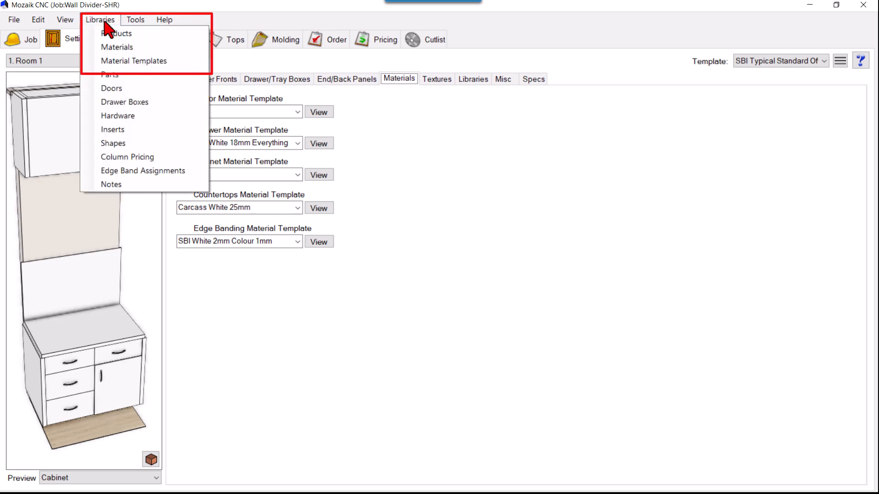
click(118, 63)
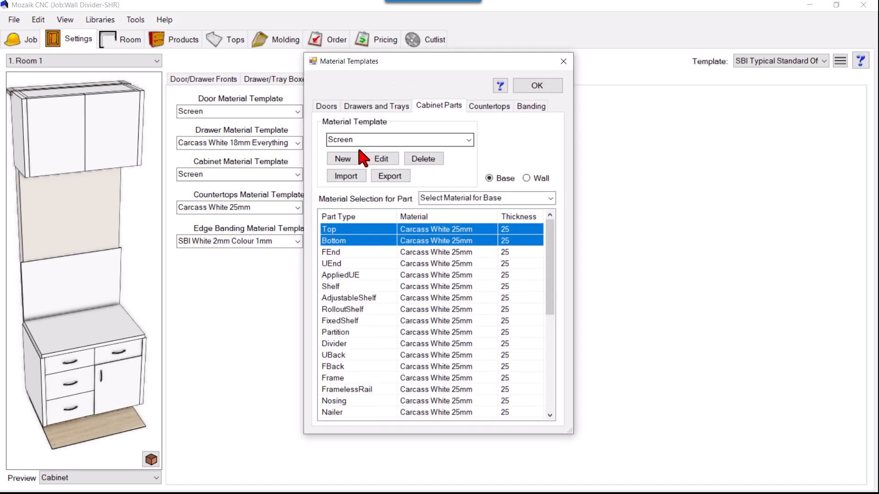
click(325, 107)
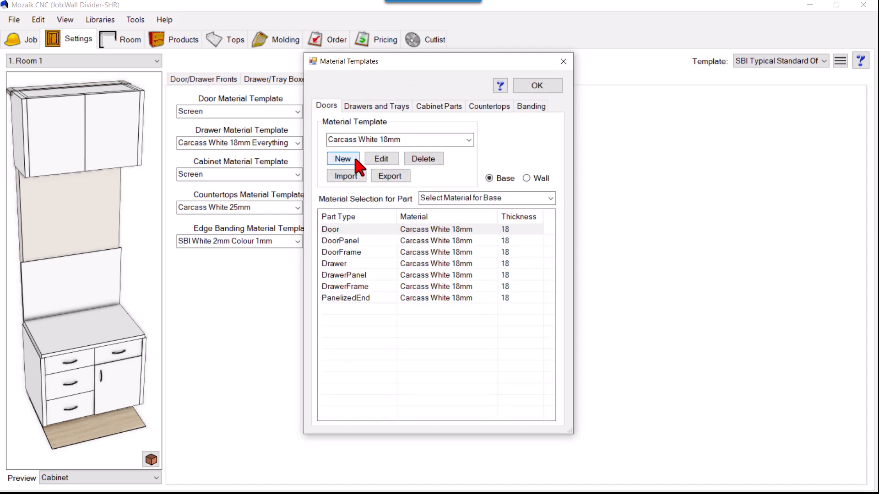
click(456, 231)
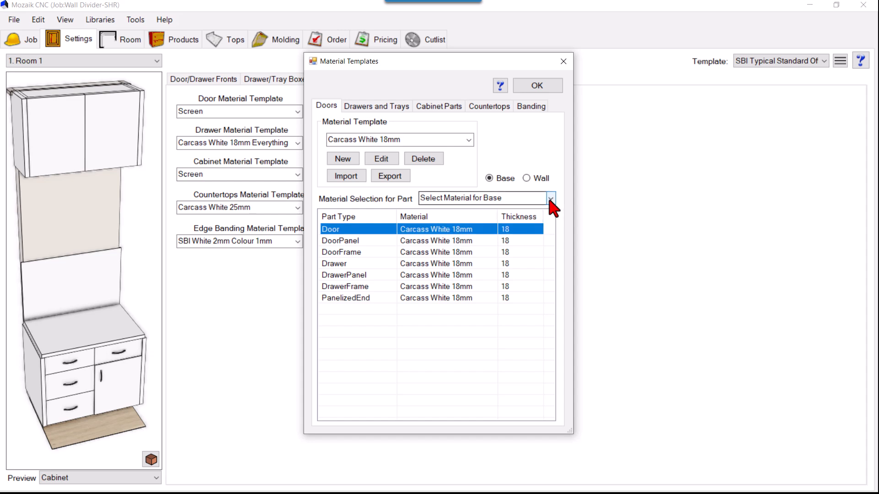
click(469, 140)
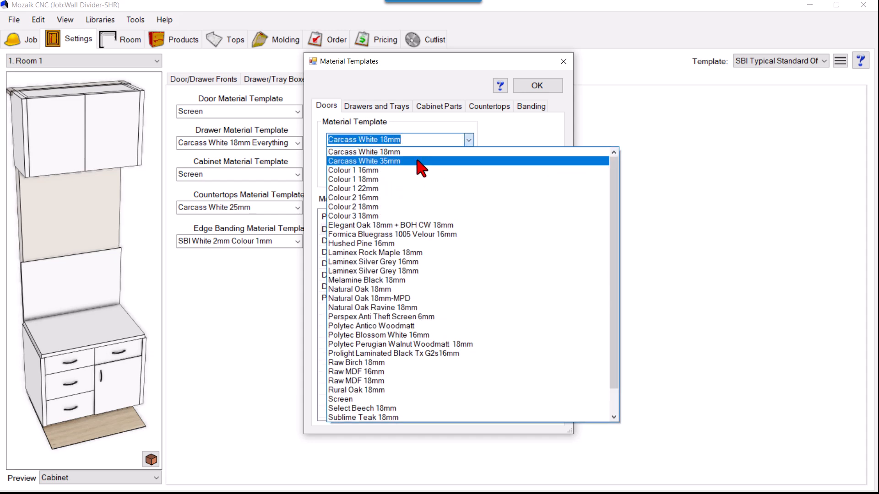
click(351, 405)
click(431, 229)
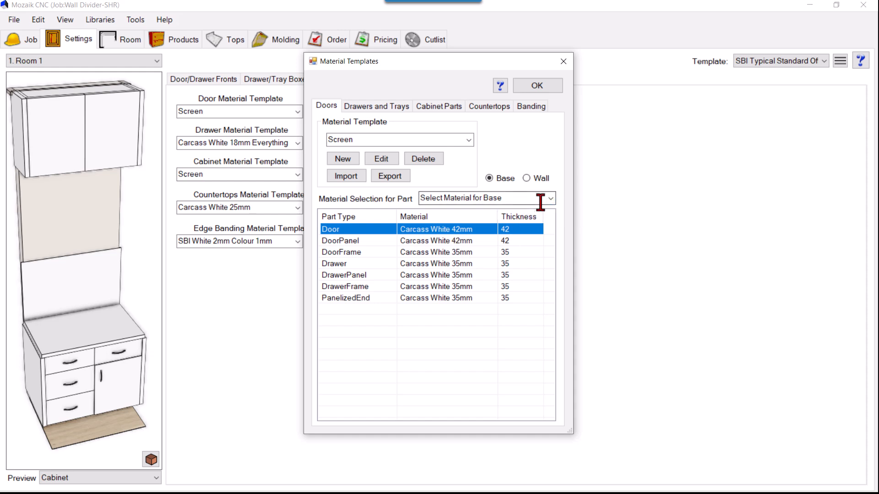
click(551, 200)
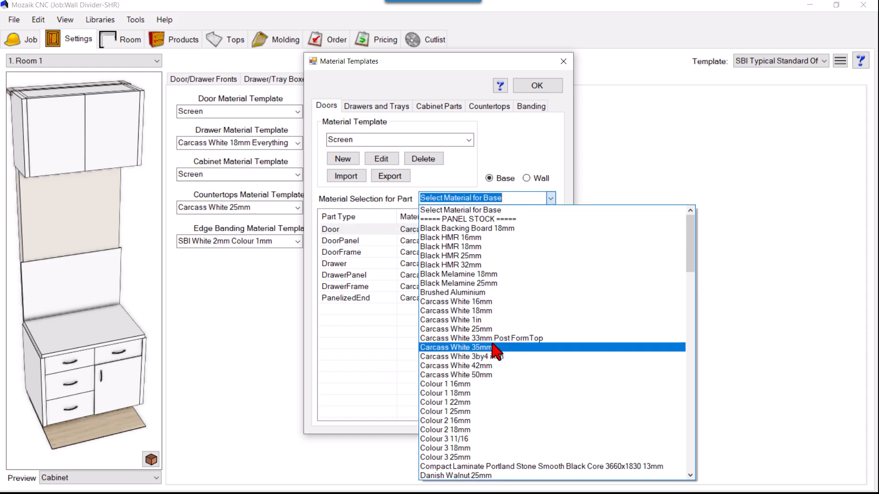
click(490, 375)
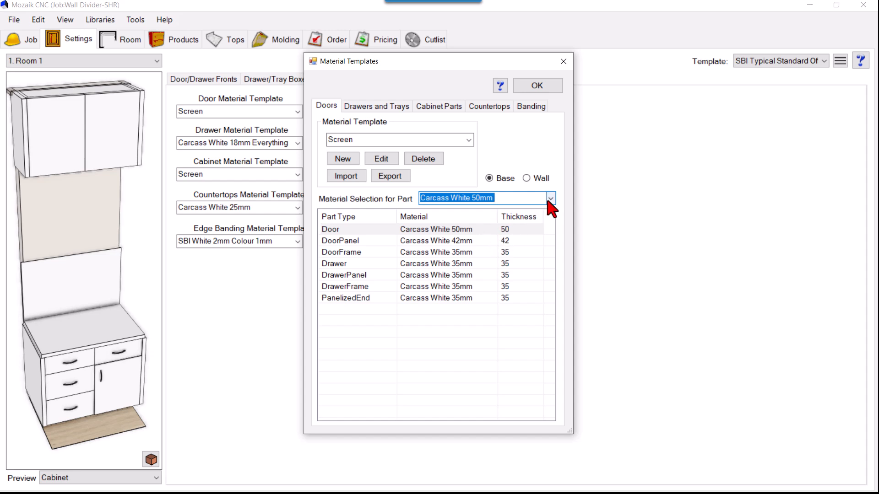
Set the Door part's material back to Carcass White 42mm in the Screen template and close the material templates.
click(380, 229)
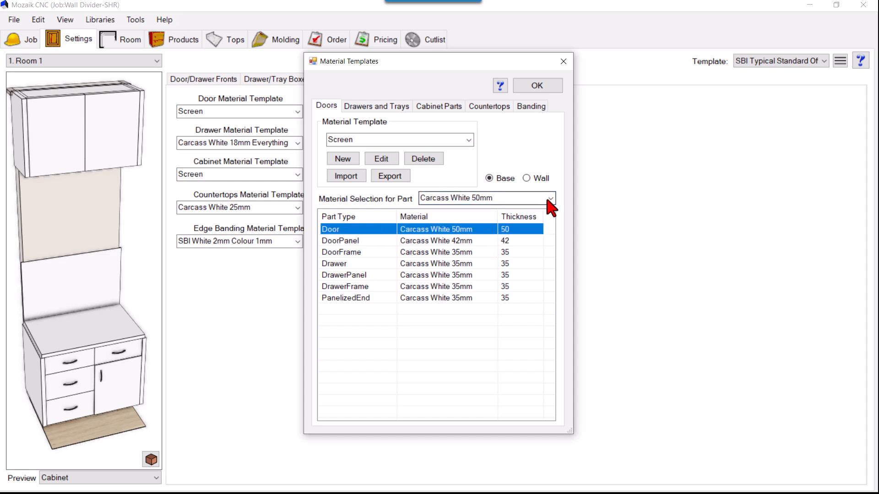
click(550, 198)
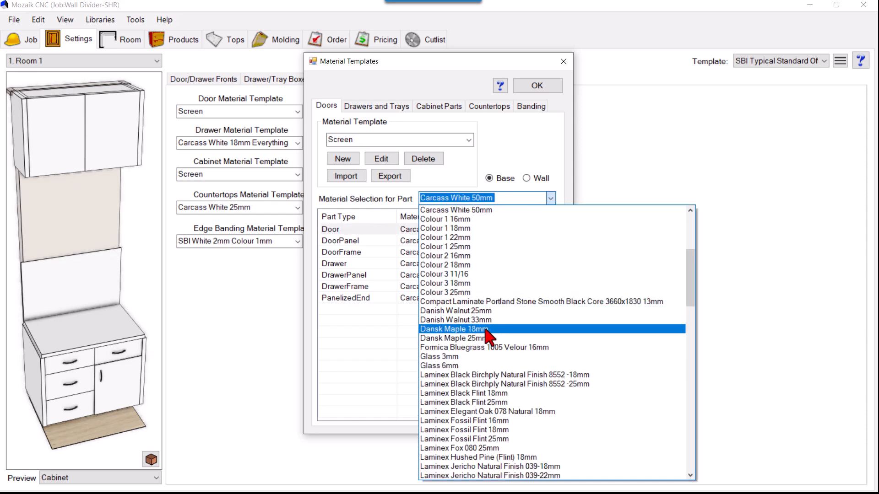
scroll(495, 306, down, 1)
scroll(490, 306, up, 3)
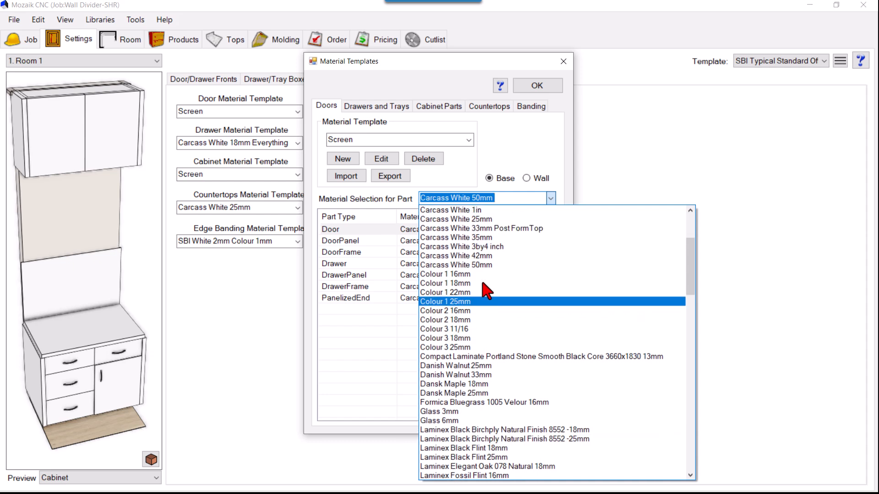
click(477, 257)
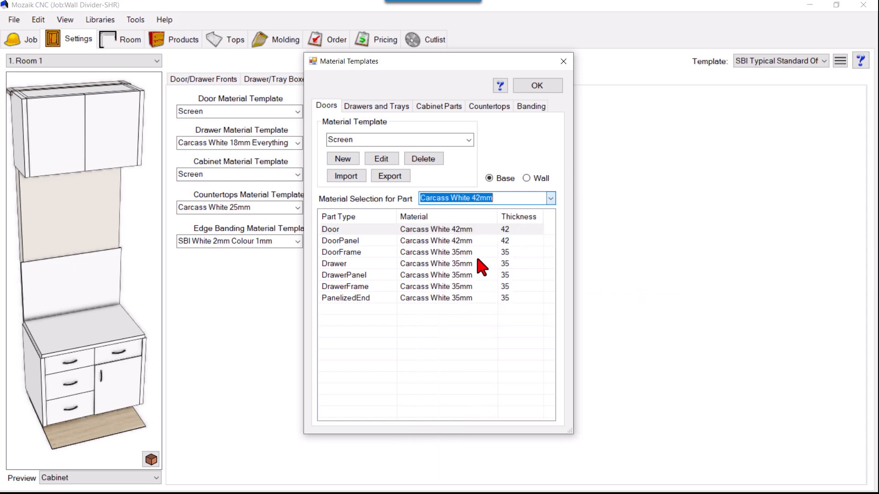
click(536, 85)
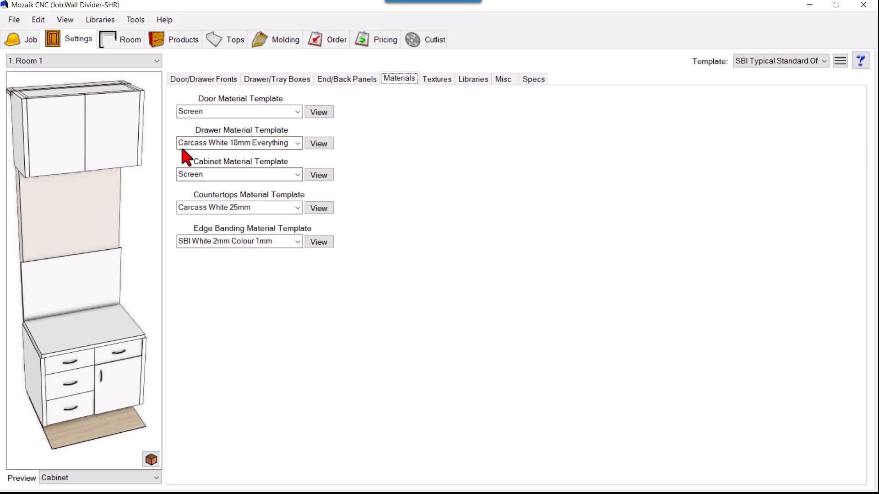
Place a Base Cabinet from the product library's quick-access favorites against wall 1 in the floor plan.
click(174, 43)
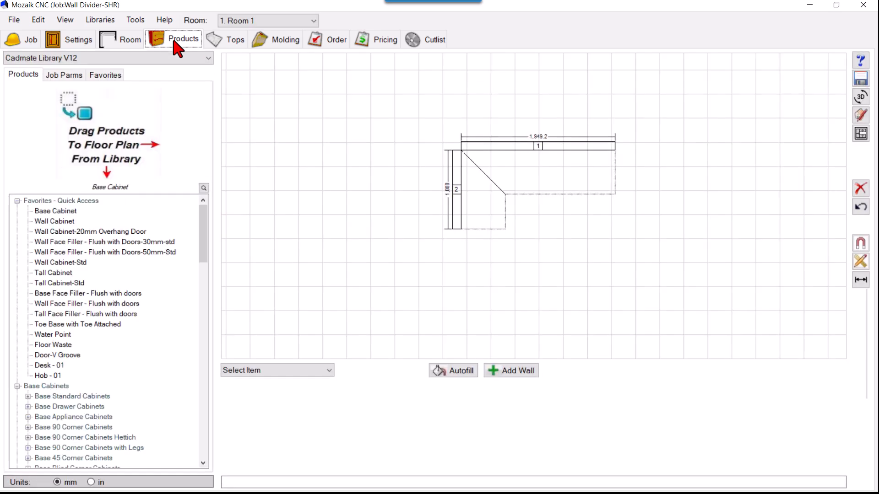
scroll(575, 145, up, 2)
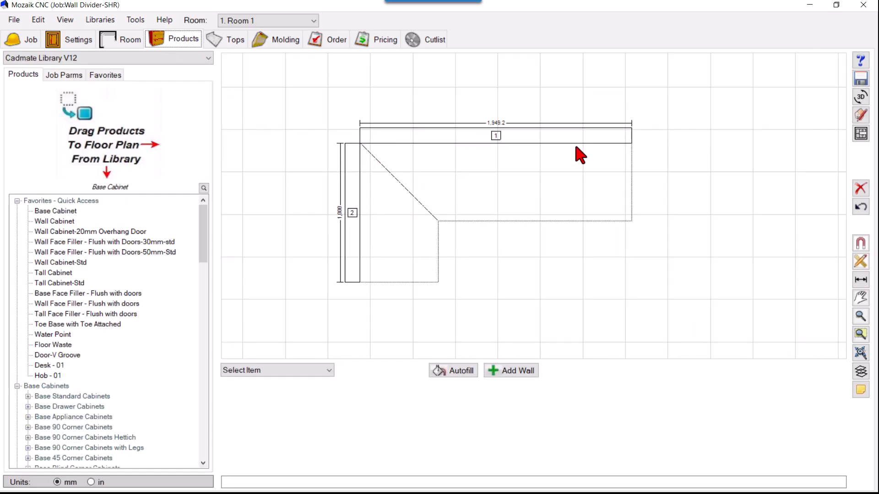
click(47, 213)
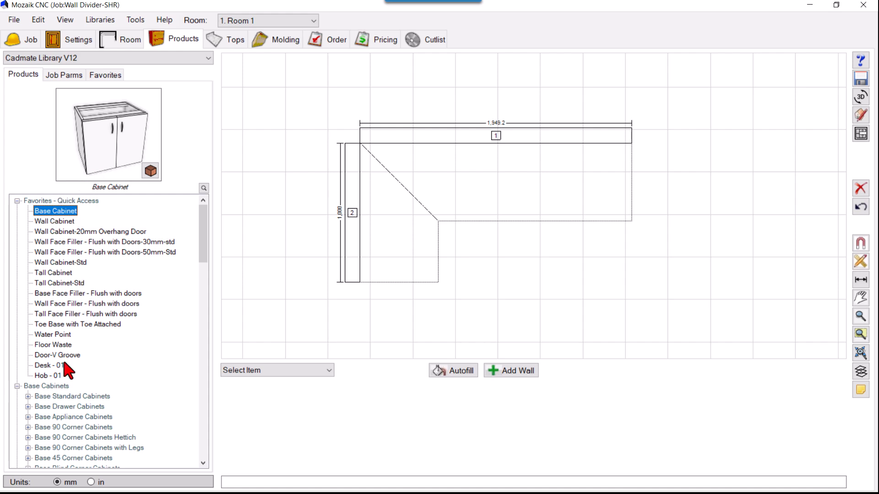
drag(76, 128, 97, 149)
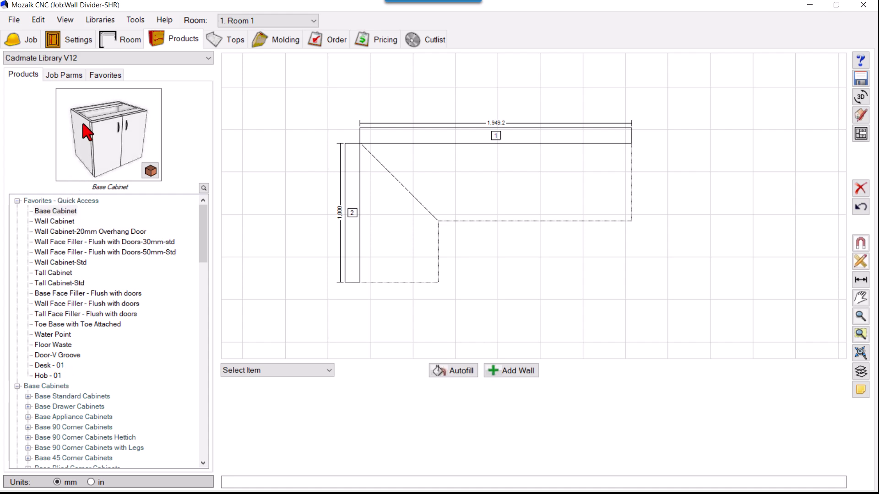
click(62, 211)
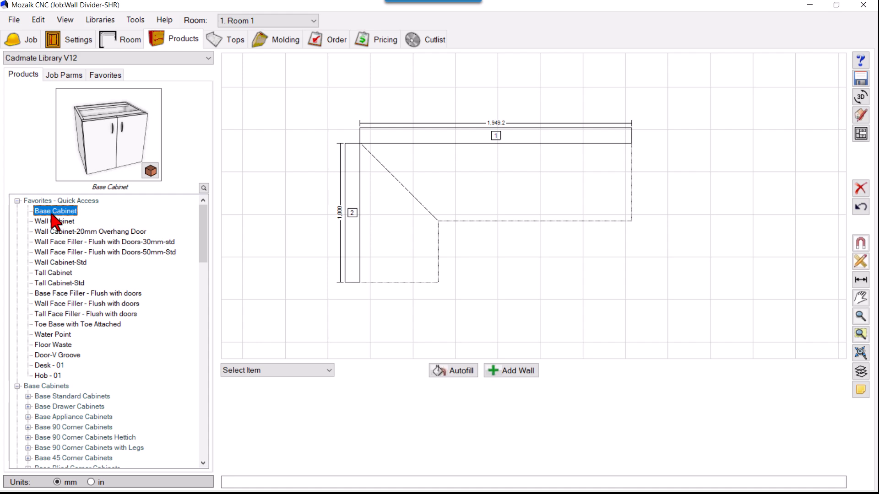
drag(47, 214, 449, 162)
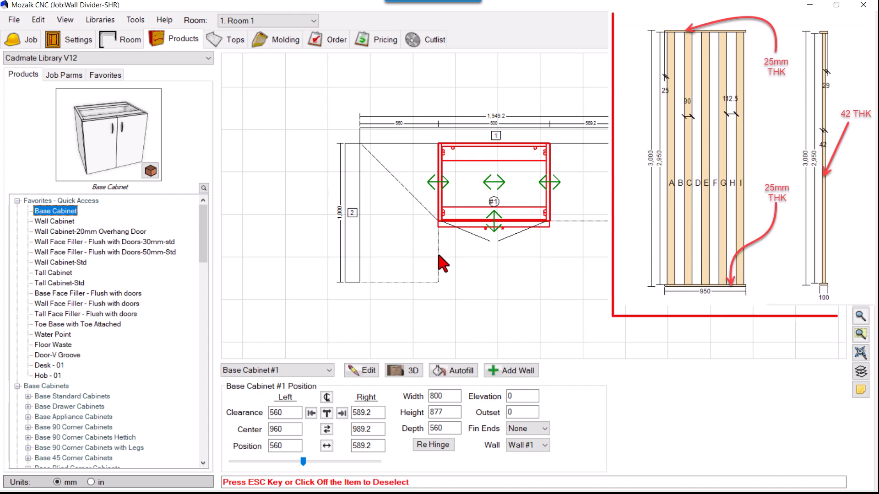
Set the base cabinet's width to 950 mm, stretching it in both directions.
scroll(293, 233, down, 3)
scroll(446, 185, up, 2)
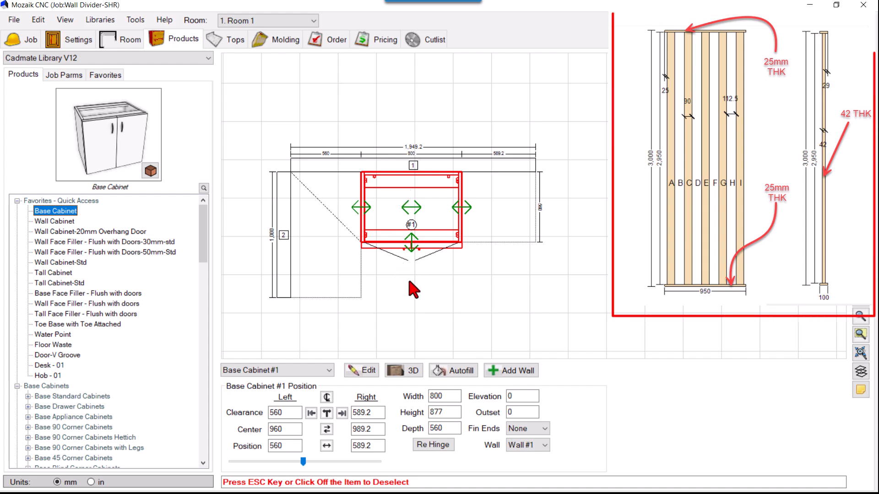
double_click(437, 396)
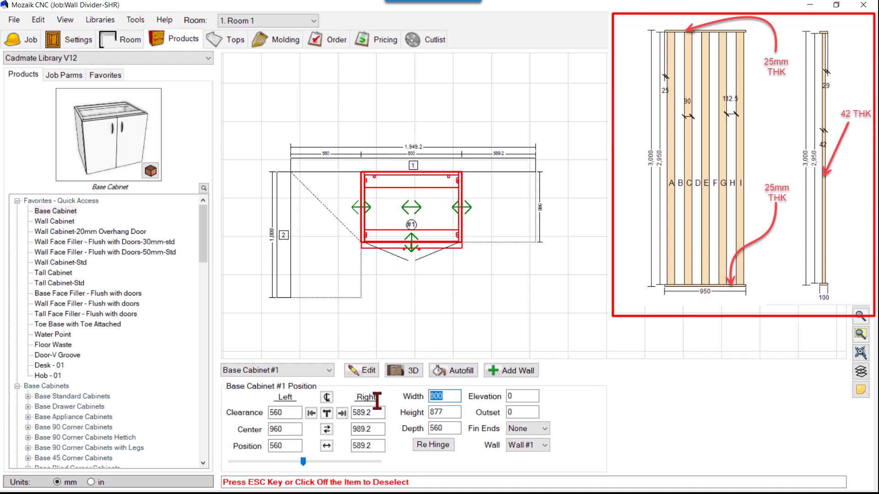
key(Return)
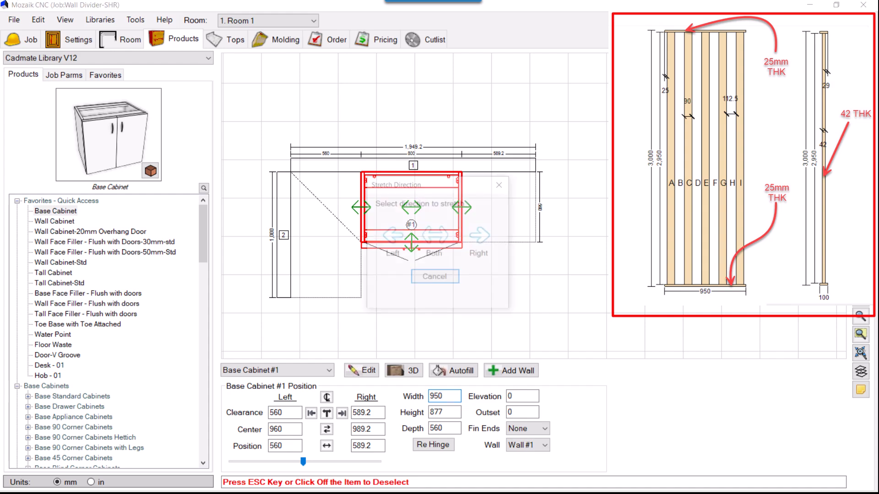
click(437, 241)
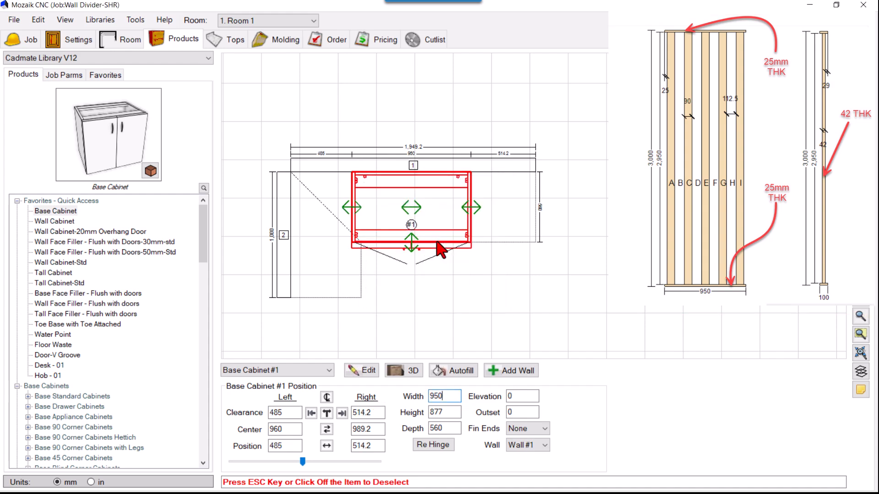
Set the base cabinet's height to 3,000 mm and its depth to 100 mm.
double_click(438, 413)
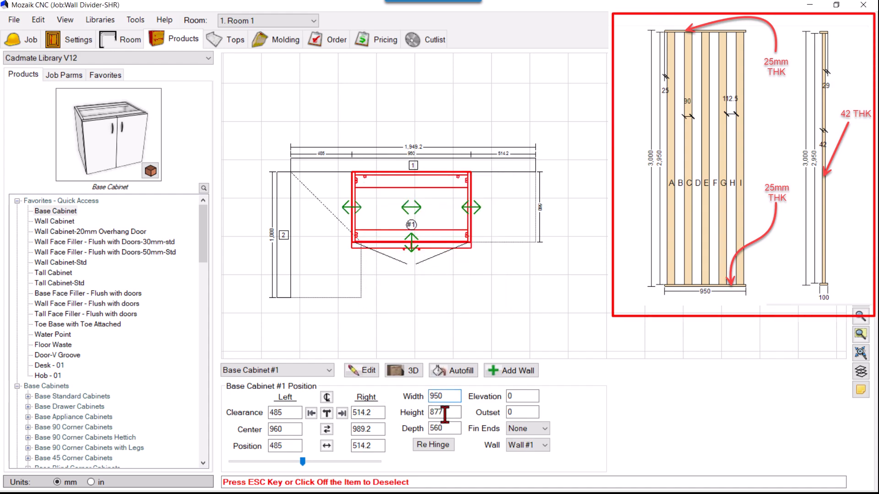
text(3,000)
key(Return)
double_click(442, 429)
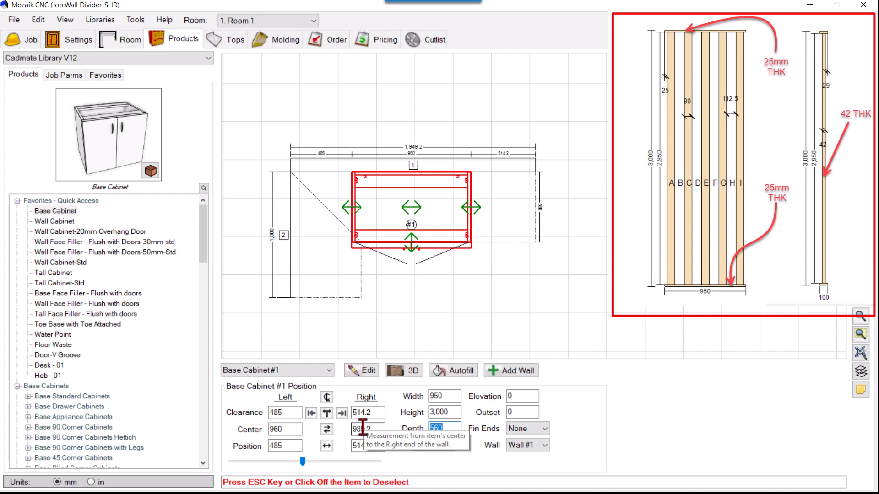
text(100)
key(Return)
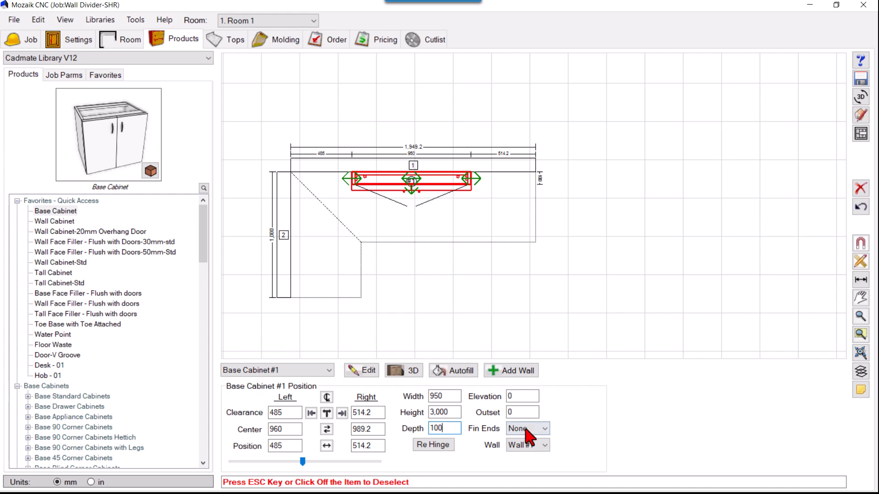
Move the base cabinet to Wall #2 and set its right position to 1,000 mm.
click(536, 445)
click(536, 445)
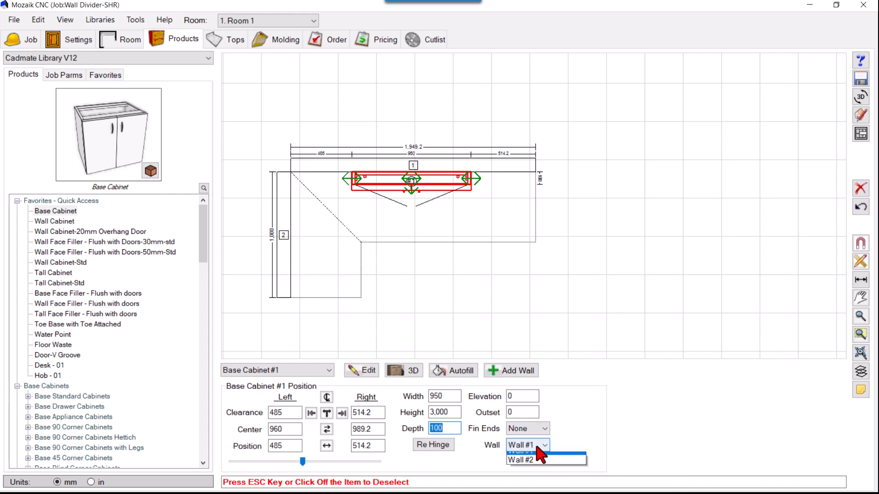
click(532, 464)
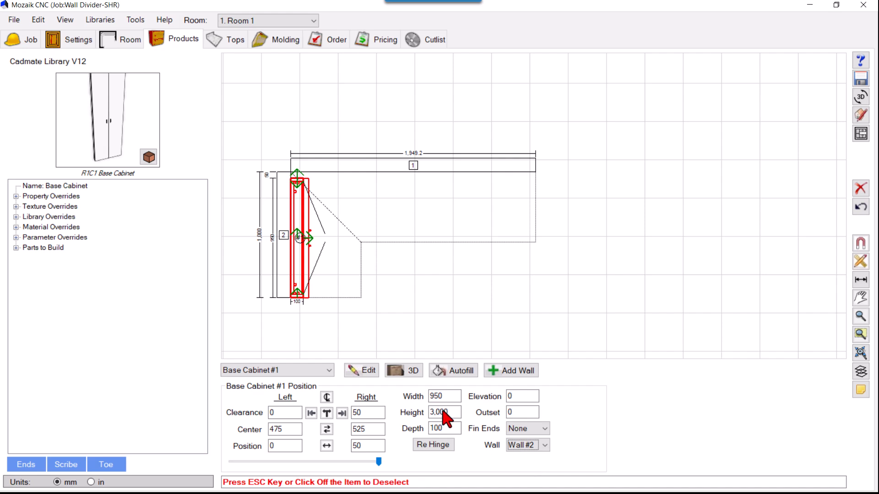
click(370, 445)
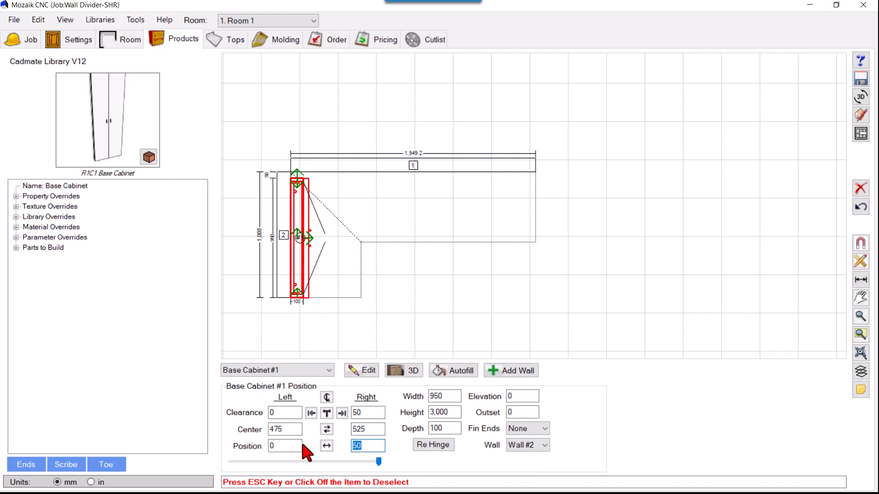
text(1000)
key(Return)
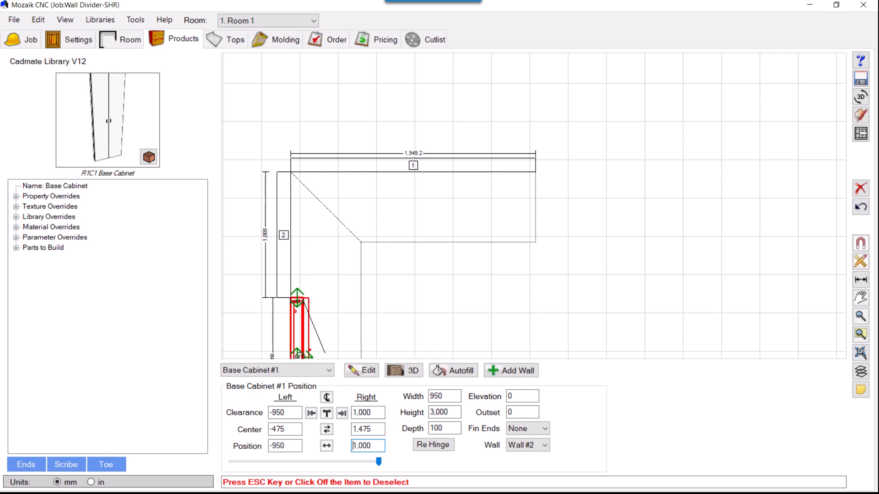
Set the base cabinet's outset to -100 mm and deselect it.
click(520, 412)
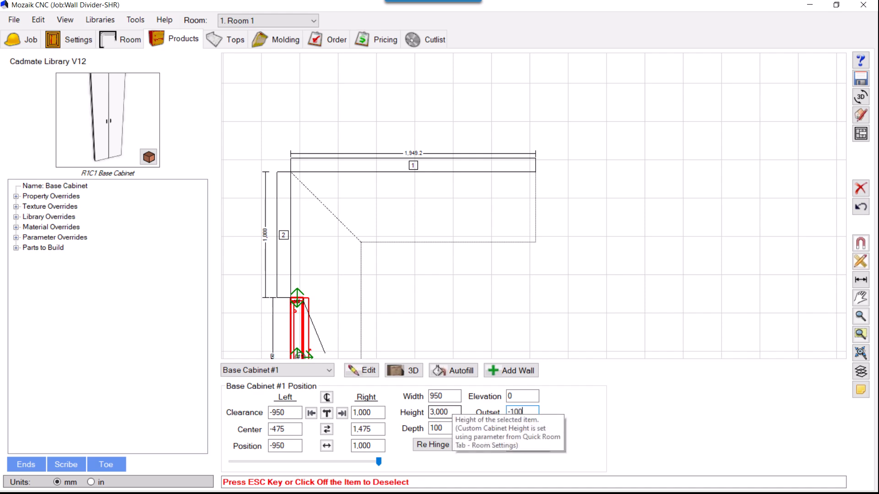
key(Return)
scroll(260, 312, up, 5)
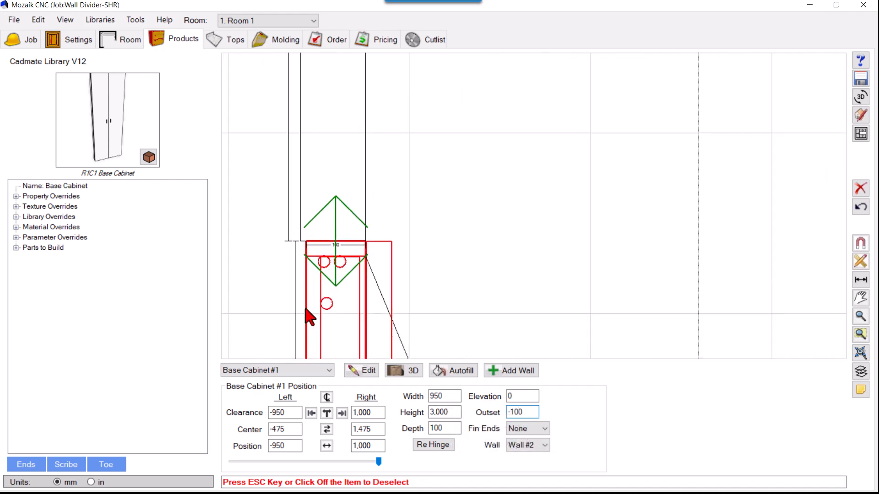
click(434, 184)
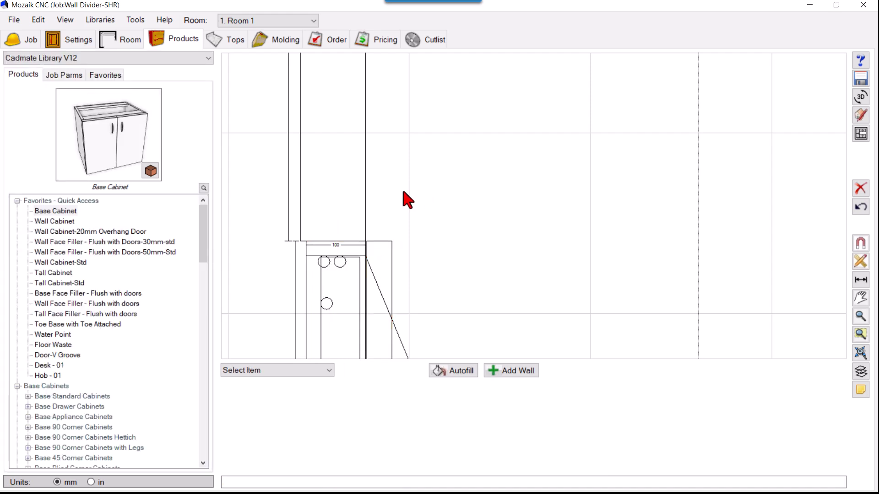
Inspect the cabinet's placement at the end of wall 2 in the 3D room viewer.
scroll(402, 187, down, 3)
click(380, 226)
click(634, 204)
click(861, 97)
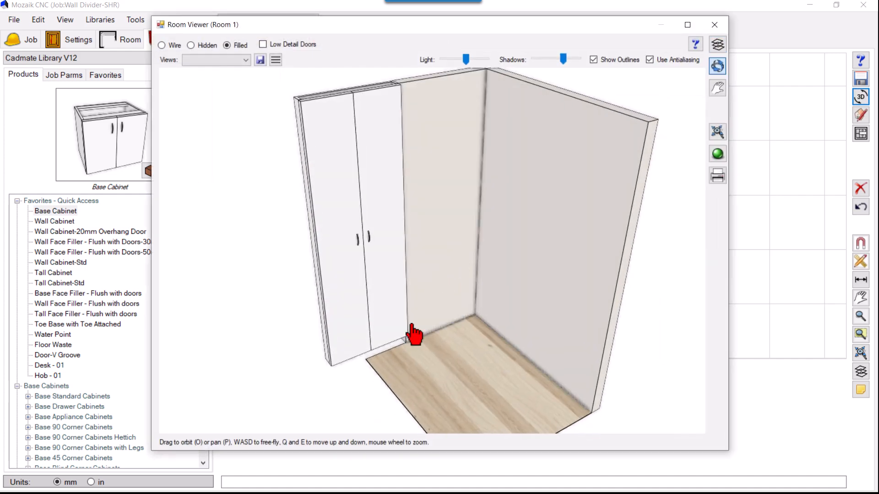
scroll(380, 405, up, 3)
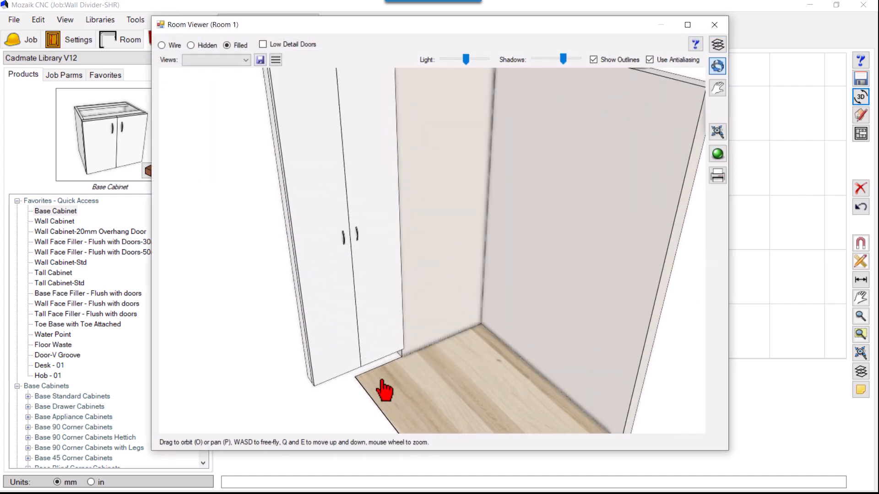
Override the base cabinet's toe height parameter (ToeH) with 0 and deselect the cabinet.
click(714, 25)
click(373, 238)
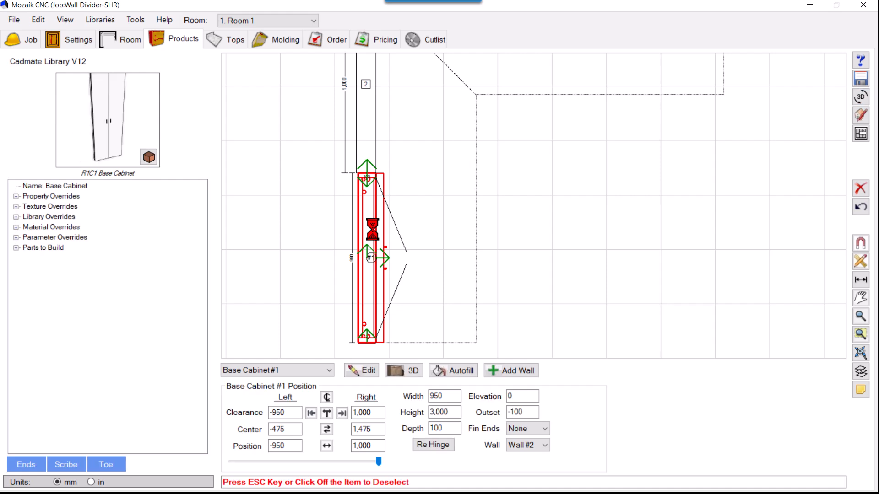
click(16, 237)
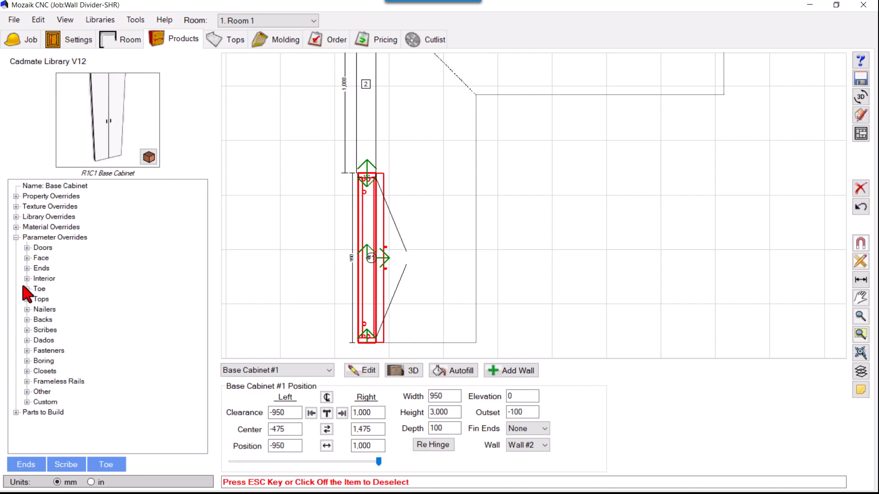
click(27, 288)
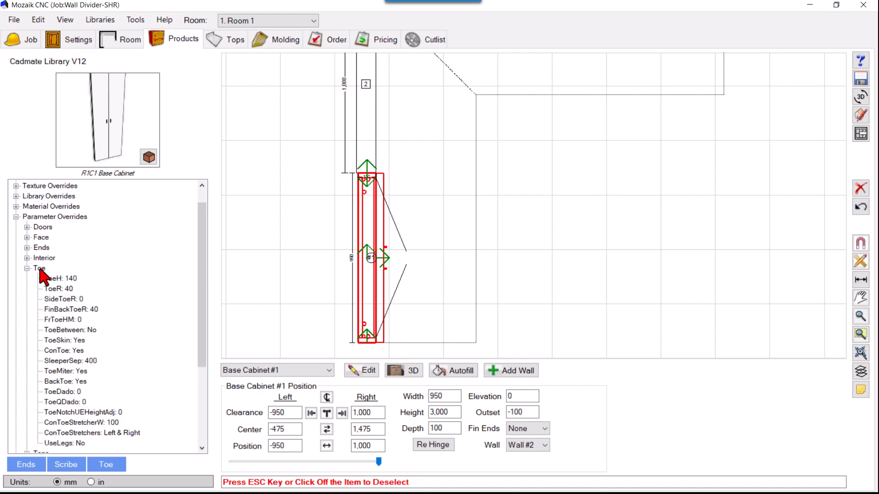
double_click(64, 280)
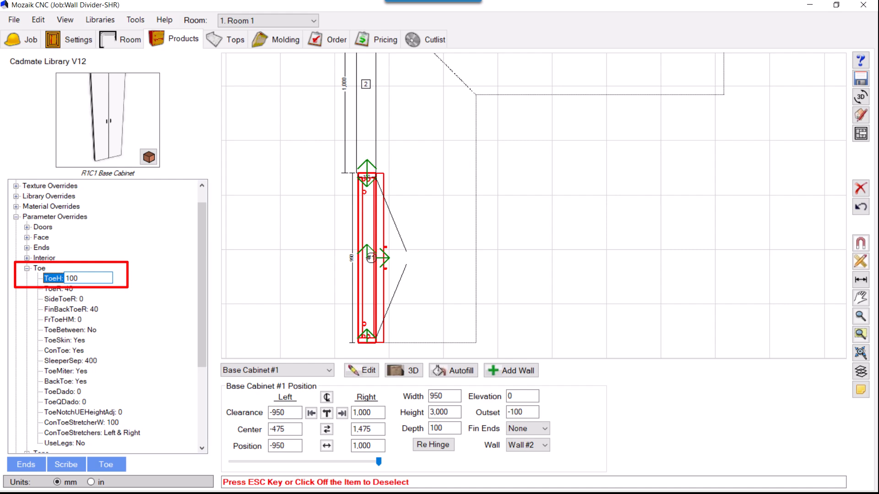
key(Return)
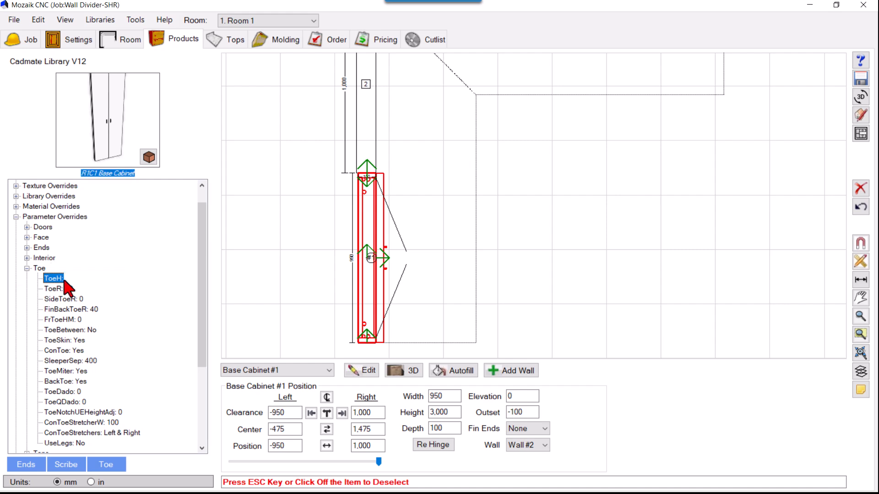
click(458, 191)
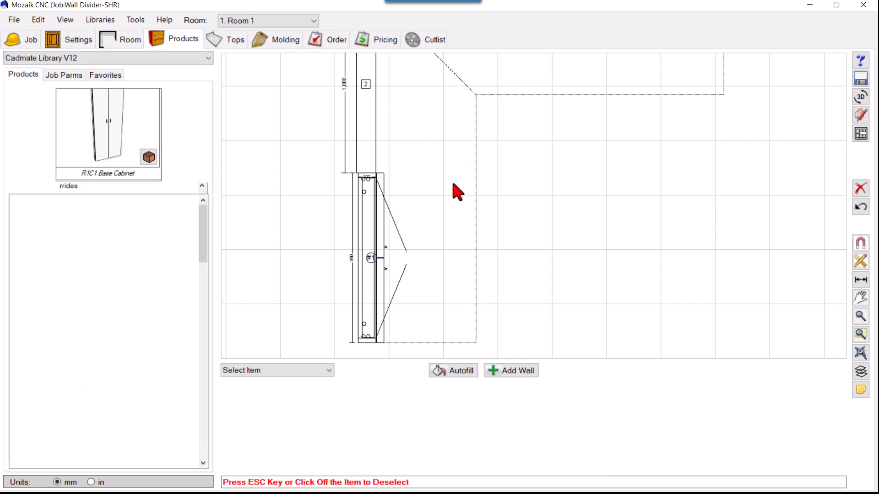
Check the base of the cabinet against the floor in the 3D room viewer.
click(861, 97)
scroll(446, 274, down, 5)
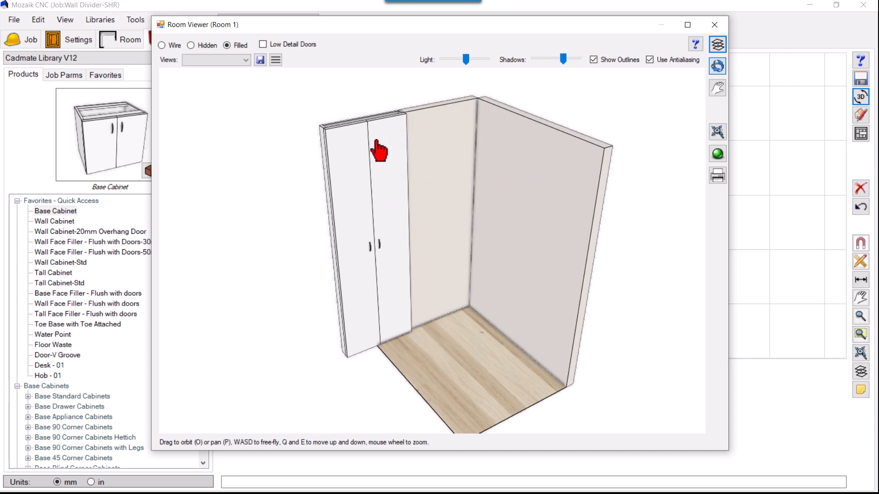
click(715, 25)
Open the base cabinet in the Product Editor and place its product viewer alongside.
click(376, 246)
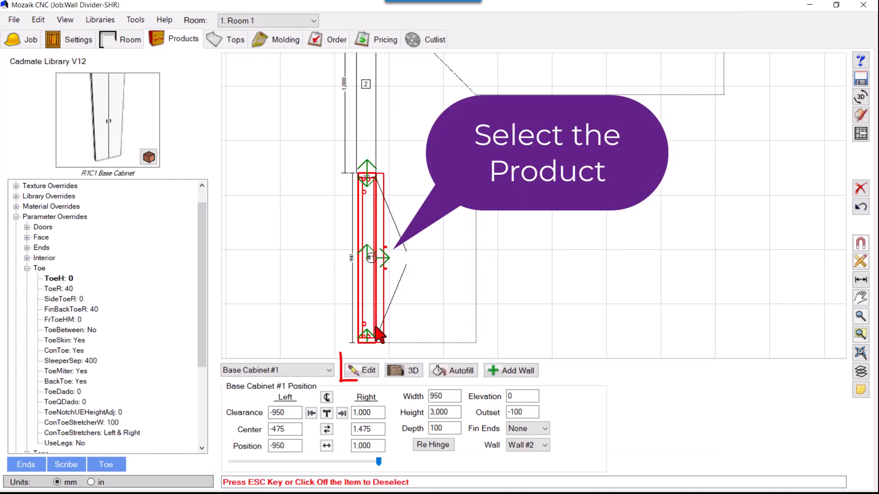
click(369, 370)
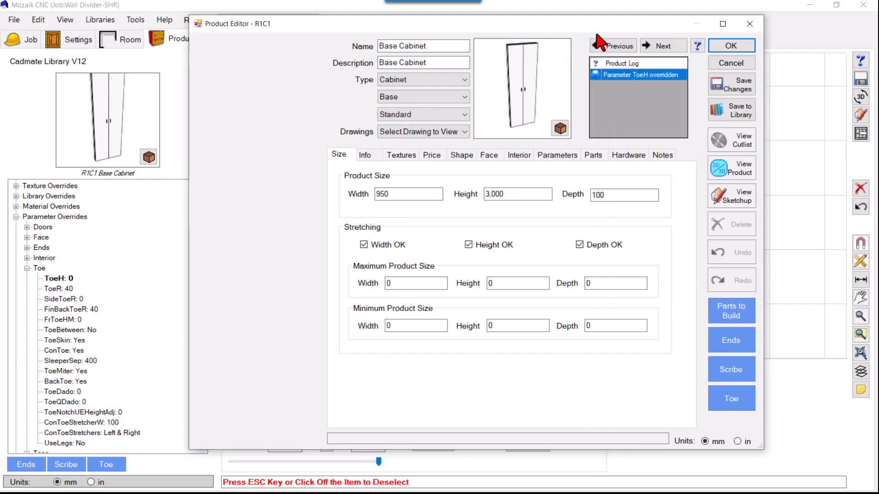
click(756, 165)
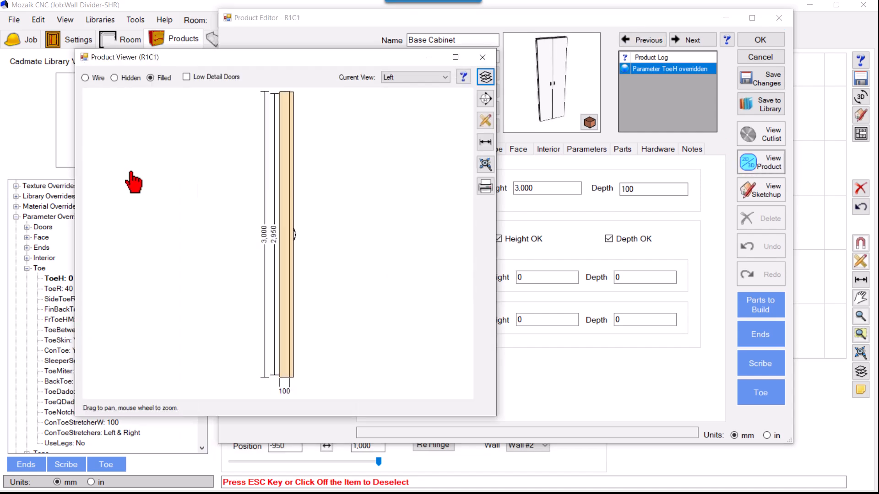
drag(530, 21, 585, 19)
drag(386, 56, 247, 70)
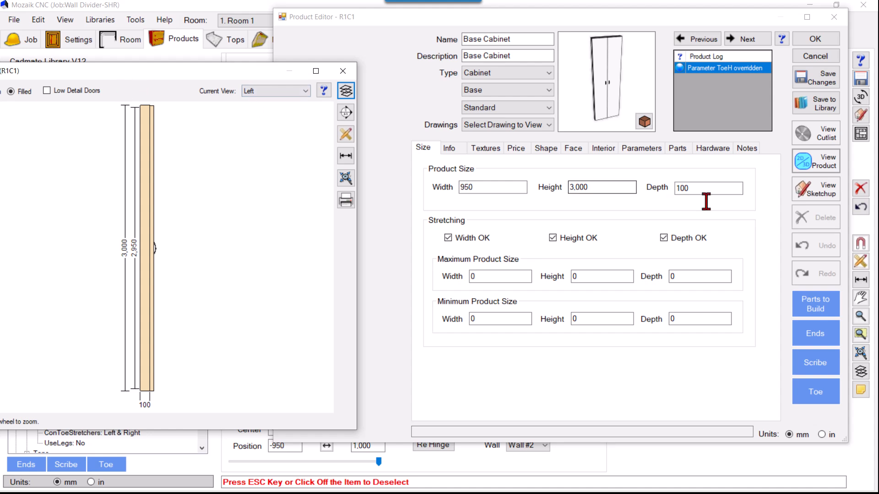
Clear the doors from the cabinet's face and delete its UBack part.
click(574, 148)
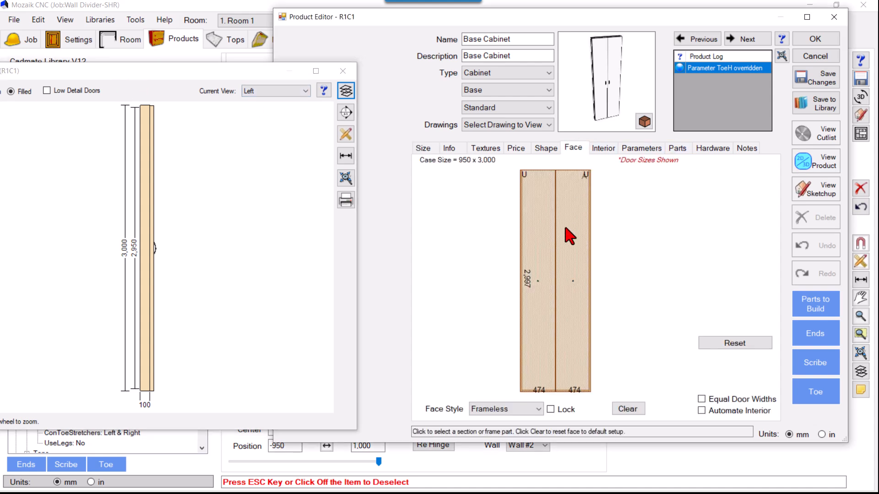
click(628, 410)
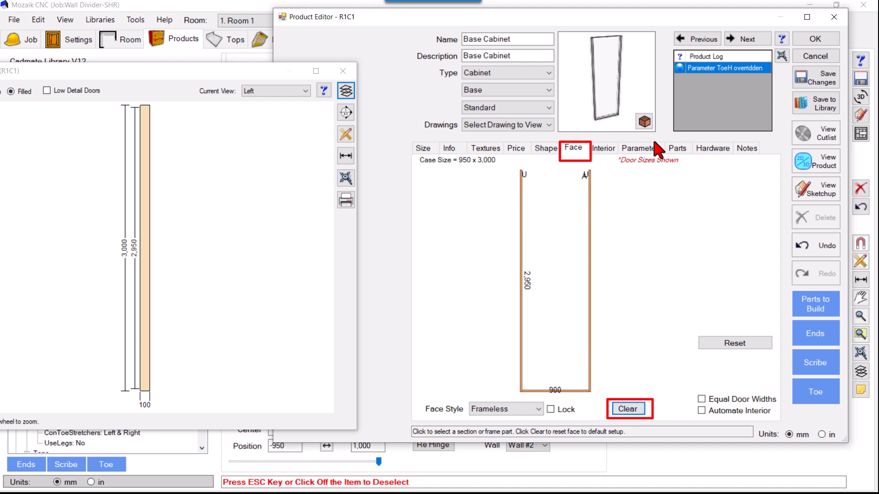
click(677, 149)
click(464, 212)
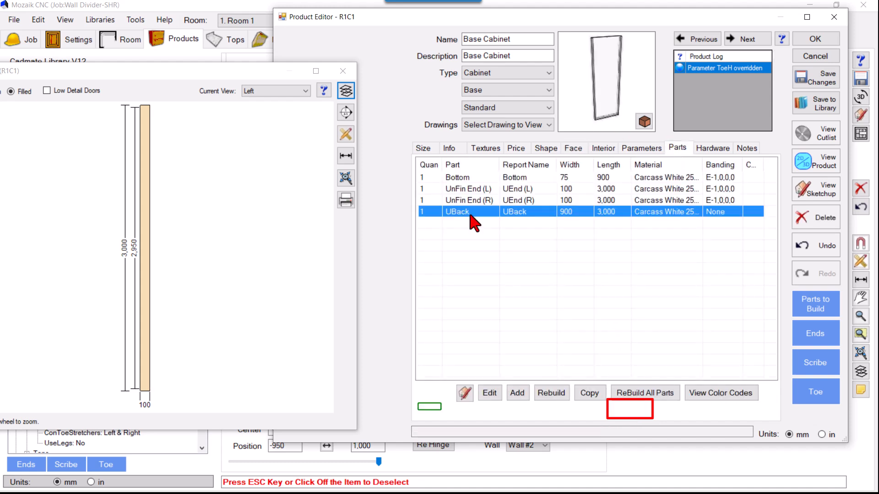
click(813, 219)
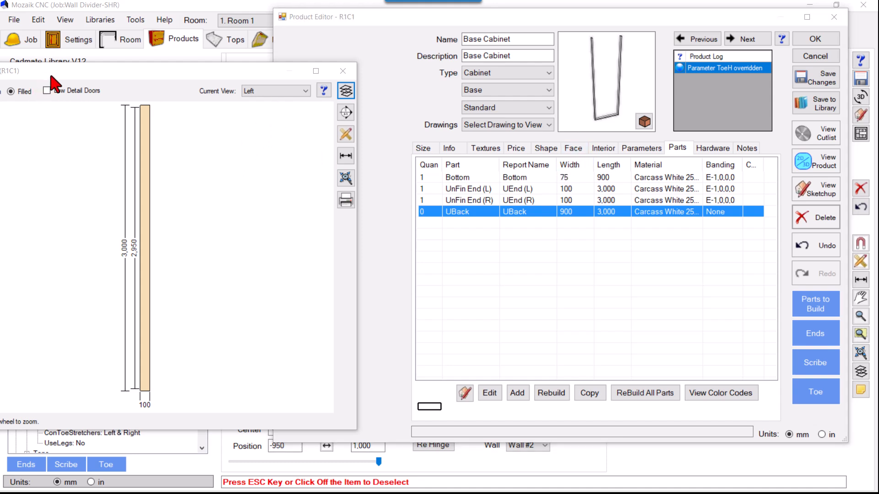
Show the cabinet in wireframe in the product viewer, examining it from the front and in perspective.
click(14, 93)
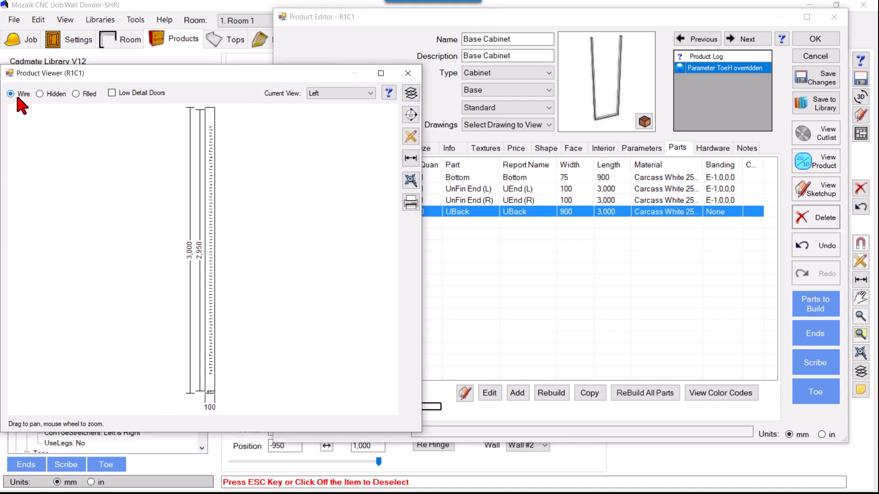
click(338, 93)
click(320, 132)
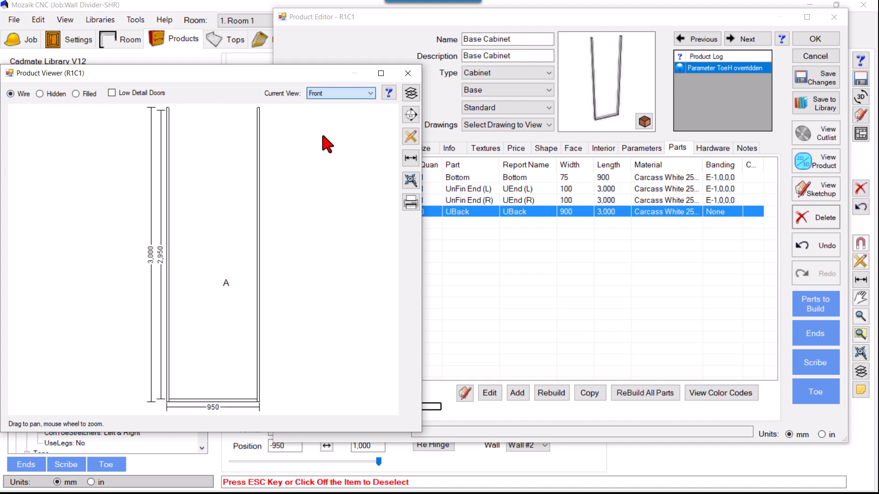
click(326, 93)
click(323, 141)
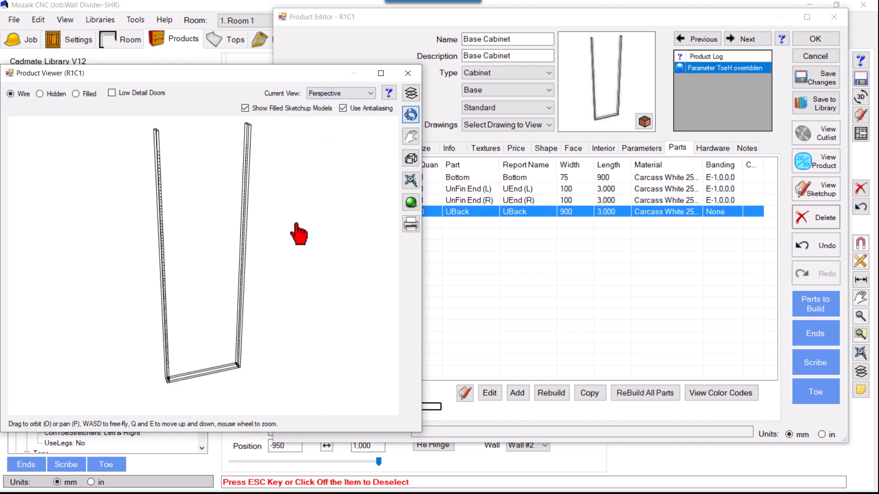
drag(542, 19, 581, 15)
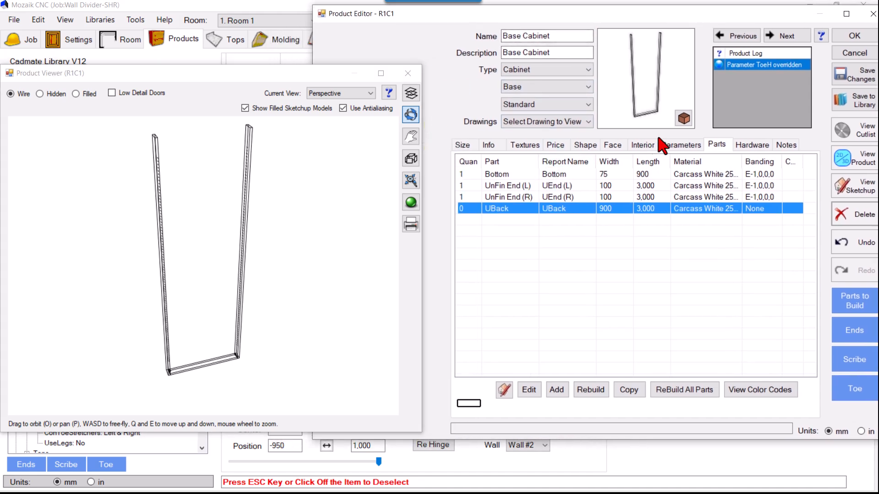
Add the Base Cab Top (BTop) parameter from the Tops category to the product's overrides and set it to Full Top.
click(610, 147)
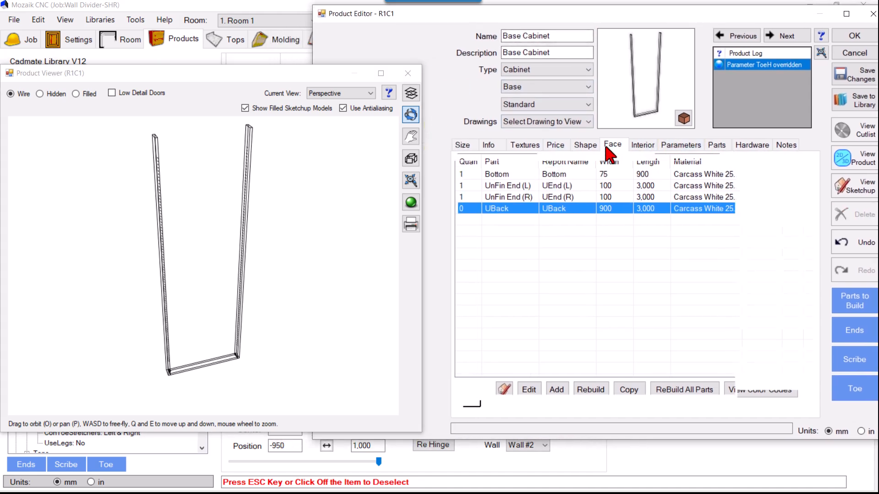
click(709, 149)
click(674, 145)
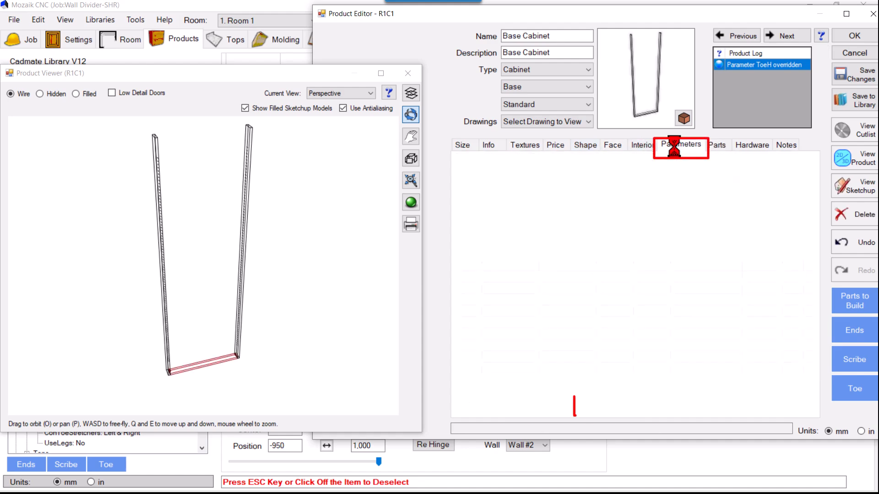
click(609, 408)
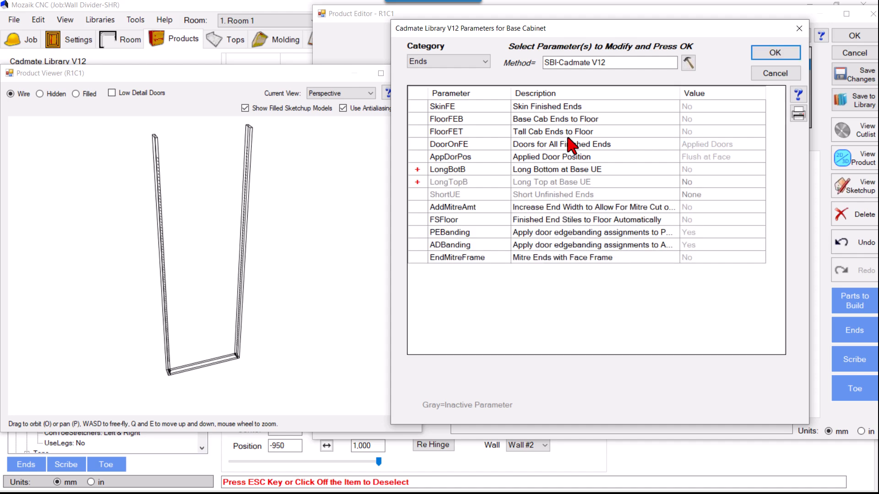
click(452, 61)
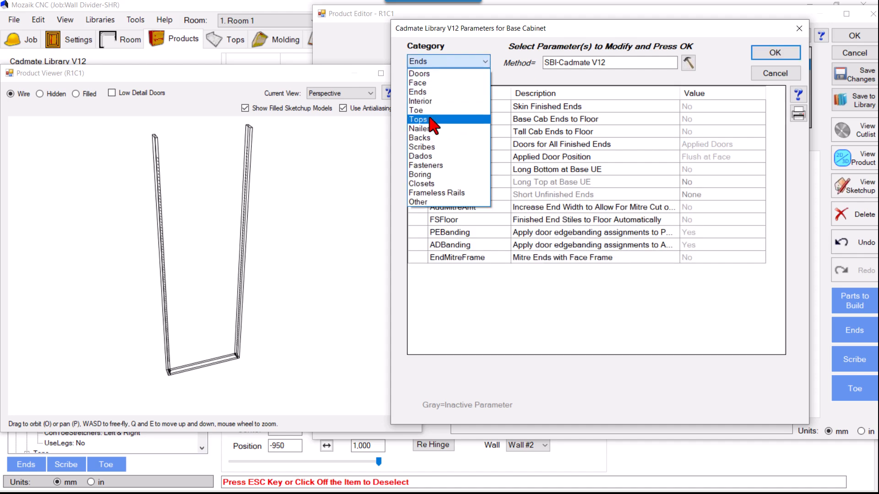
click(418, 120)
click(712, 120)
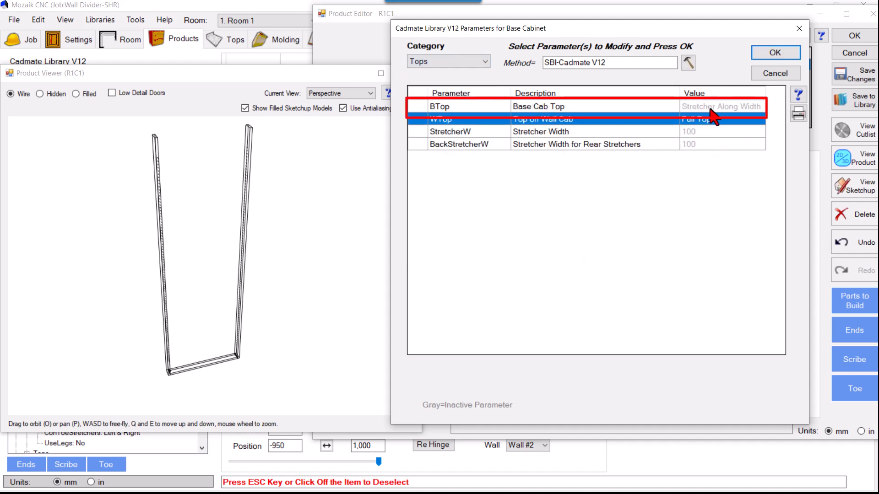
click(712, 106)
click(774, 53)
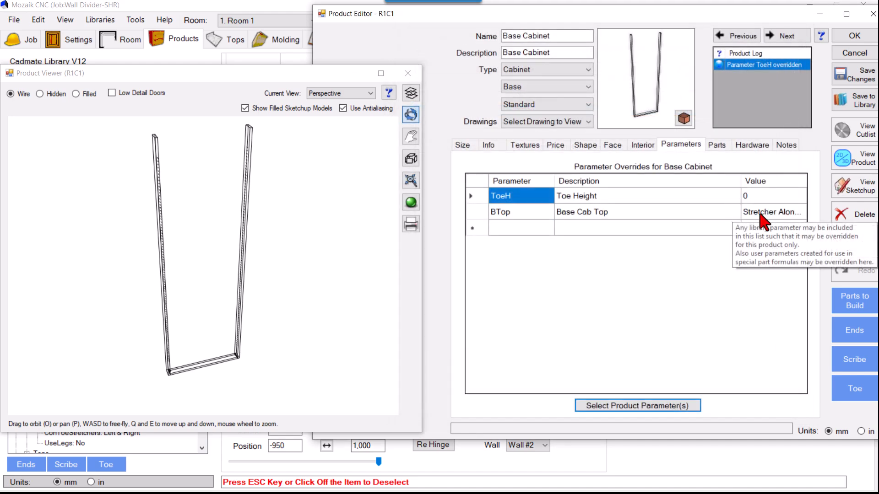
click(761, 220)
click(778, 236)
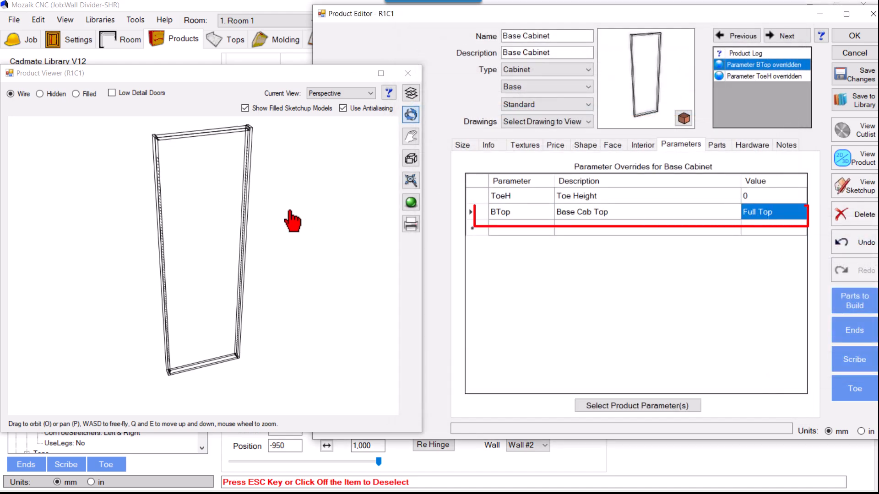
Examine the cabinet frame as a filled model in perspective and from the front.
click(89, 94)
mouse_move(316, 214)
mouse_down()
mouse_move(296, 208)
mouse_move(308, 211)
mouse_up()
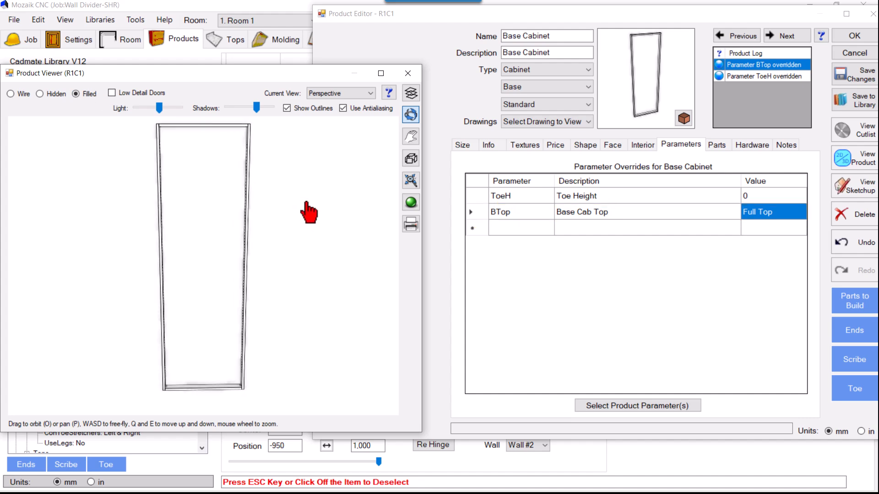
drag(280, 228, 284, 235)
click(326, 93)
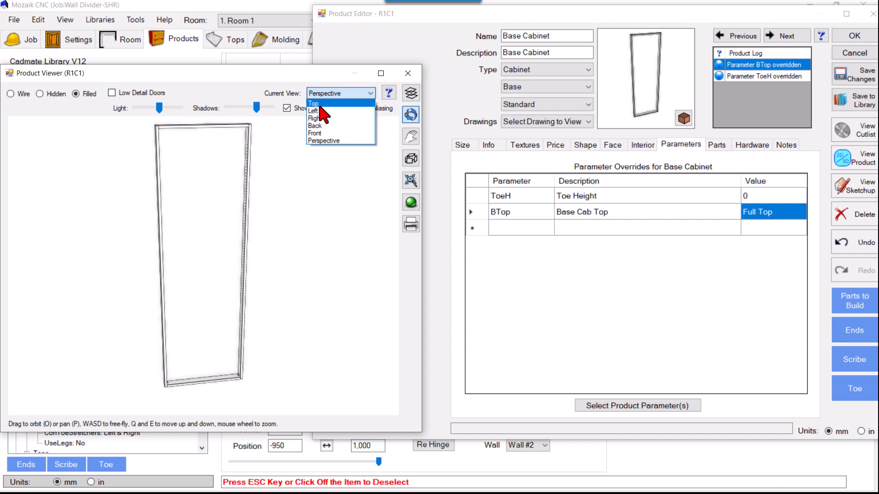
click(320, 133)
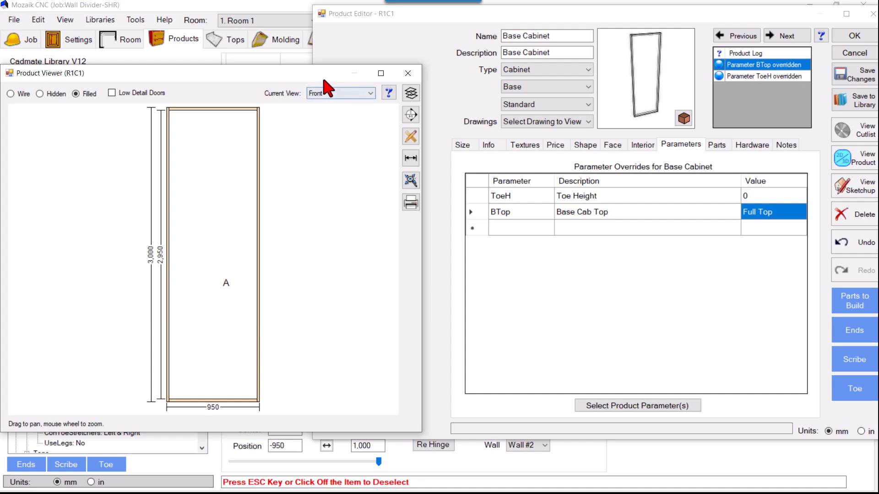
drag(324, 80, 347, 68)
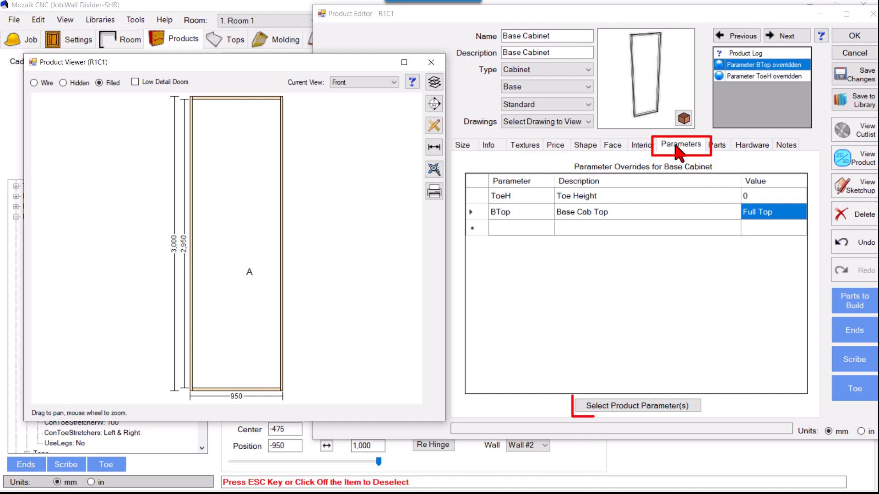
Add the Long Top at Base UE (LongTopB) parameter from the Ends category to the product's overrides and set it to Yes.
click(583, 407)
click(435, 61)
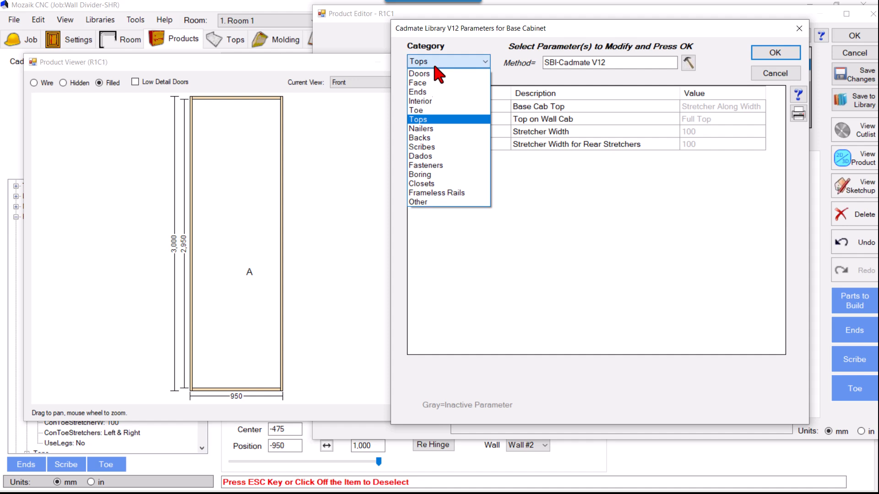
click(432, 93)
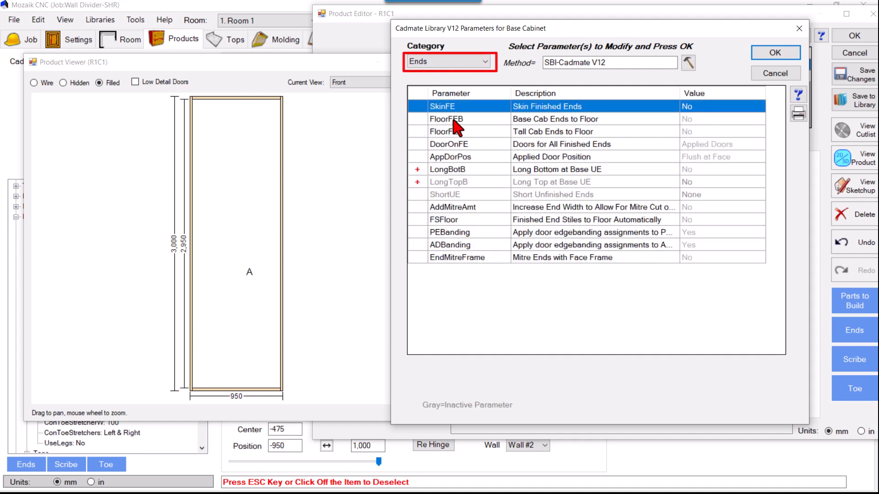
click(461, 183)
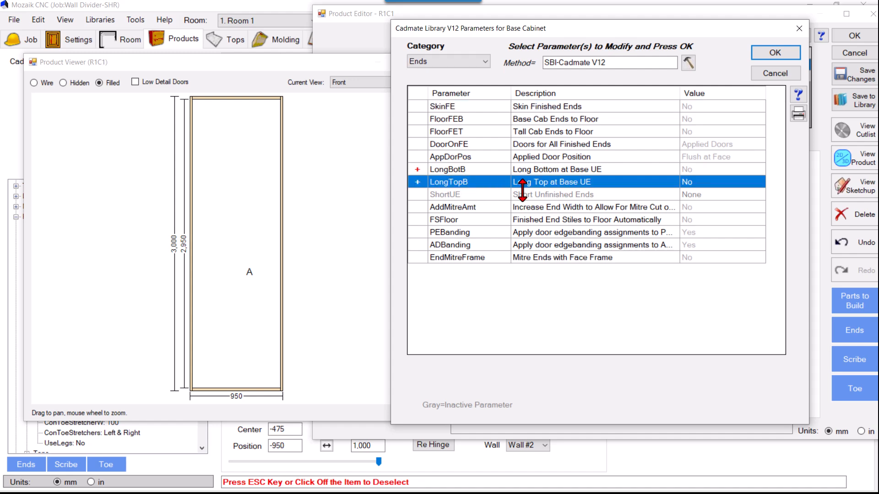
click(773, 53)
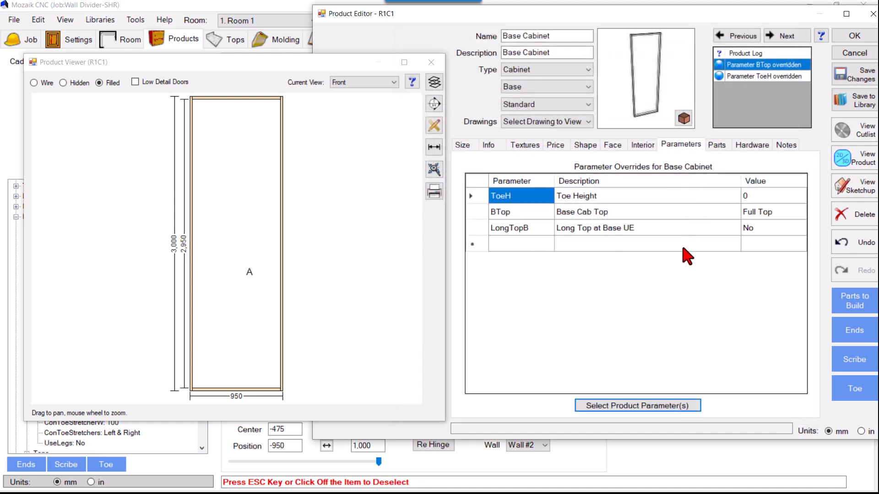
double_click(756, 229)
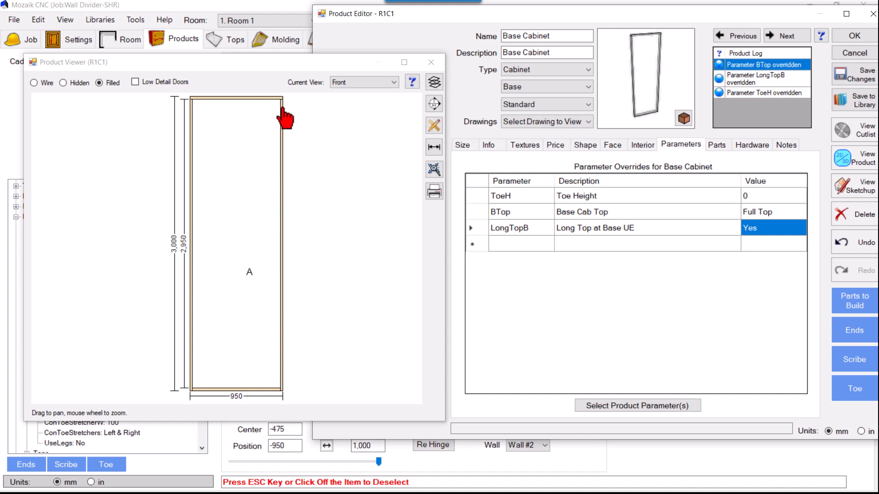
Add the Long Bottom at Base UE (LongBotB) parameter from the Ends category to the product's overrides and set it to Yes.
click(588, 405)
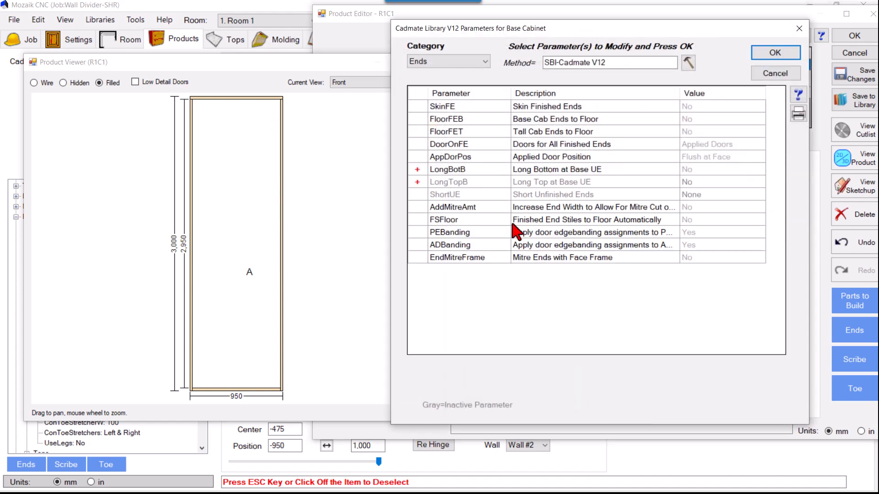
click(425, 170)
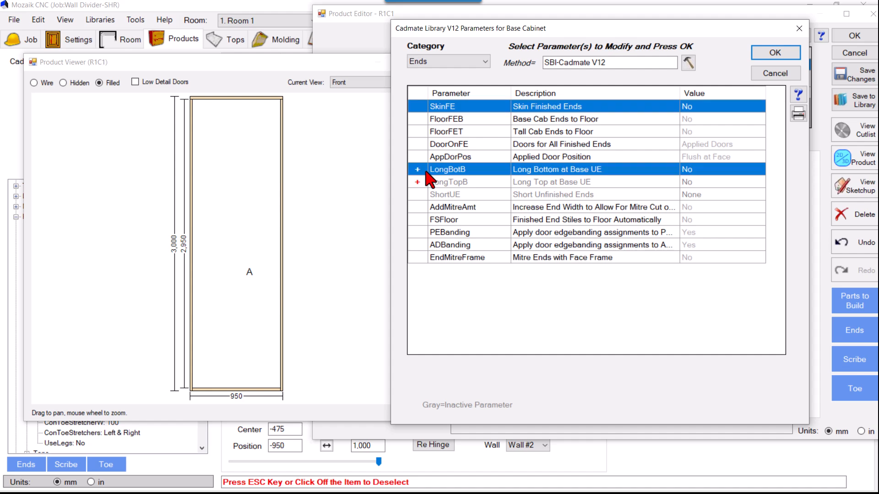
click(478, 171)
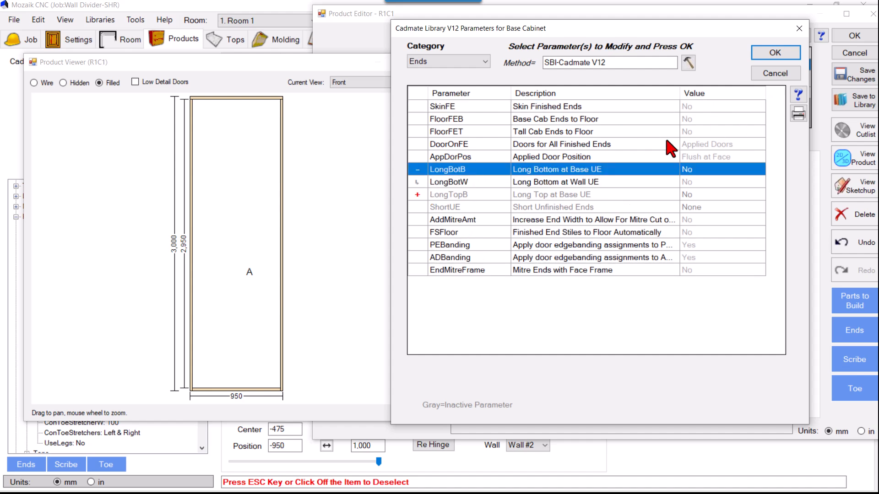
click(774, 53)
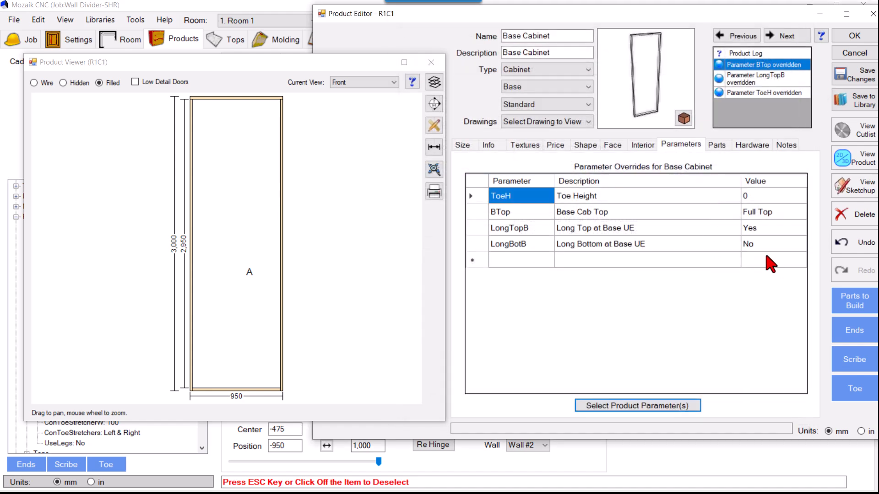
click(749, 246)
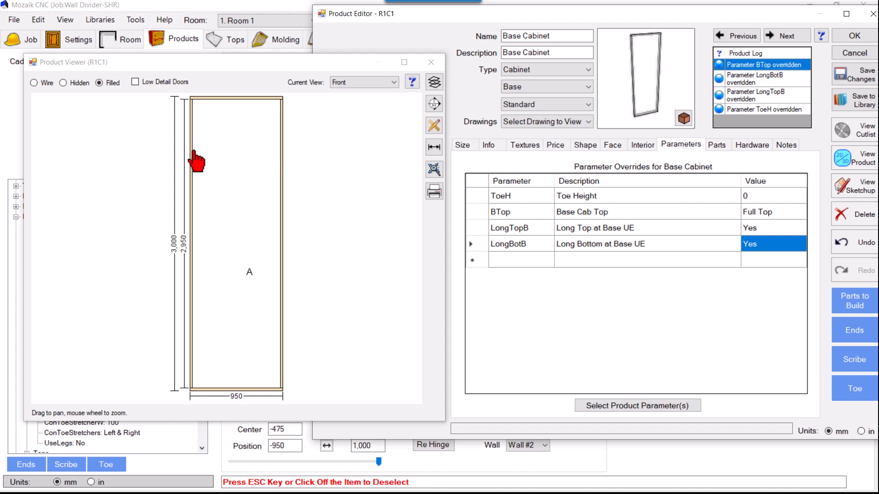
Check the left and right unfinished ends in the parts list, and examine the open section on the cabinet face.
click(717, 146)
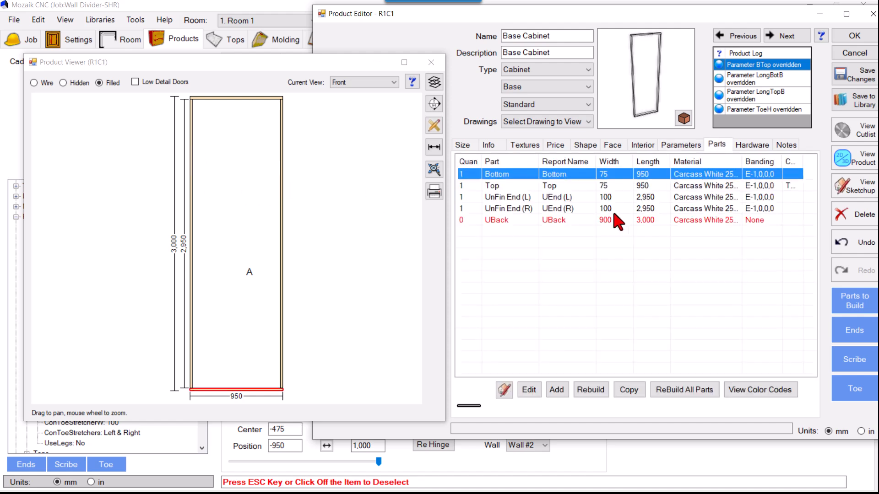
click(531, 198)
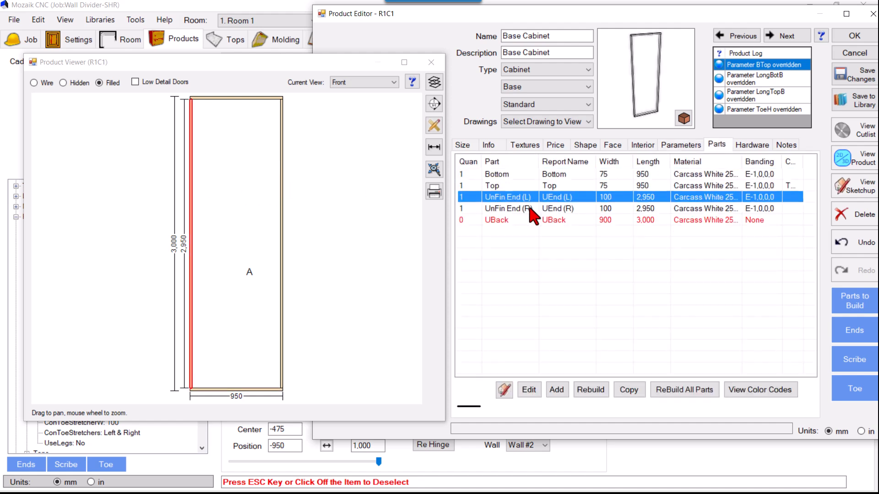
click(532, 209)
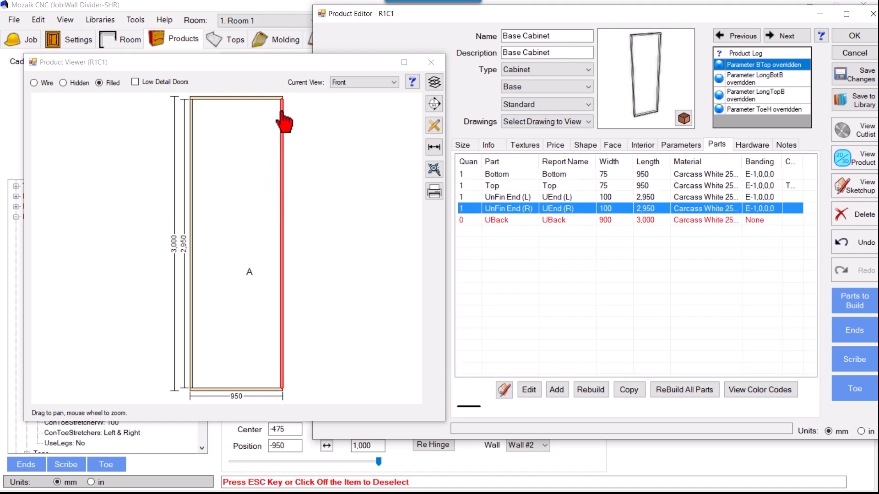
click(609, 145)
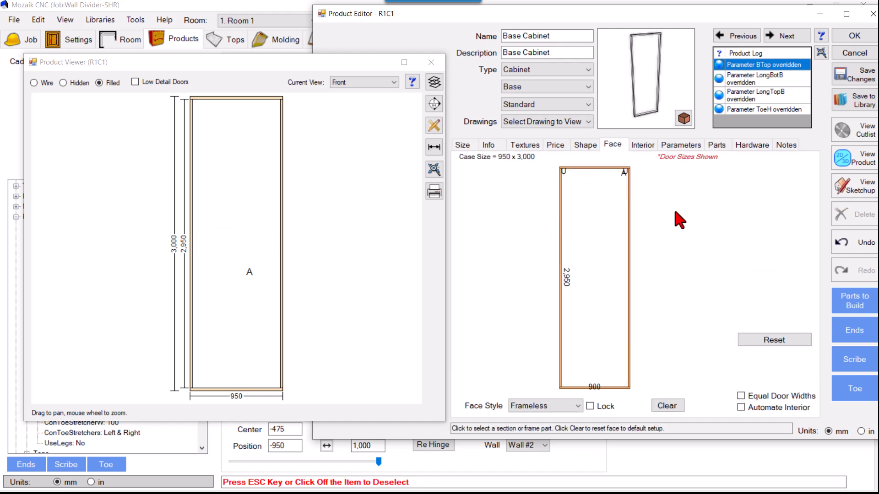
click(587, 231)
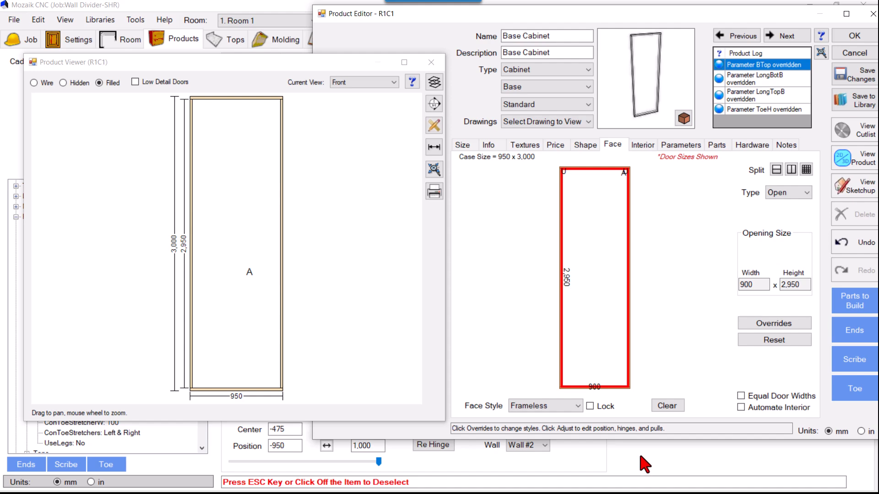
key(super)
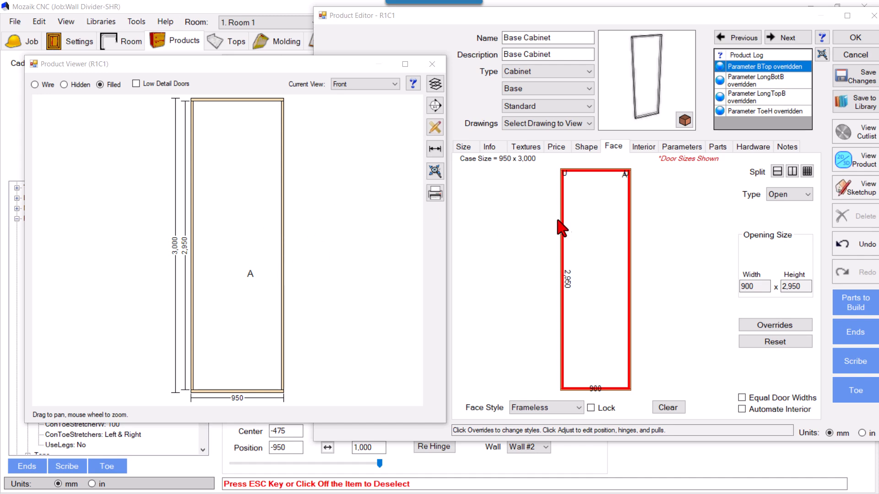
Delete the left and right unfinished ends from the cabinet's parts list.
click(717, 148)
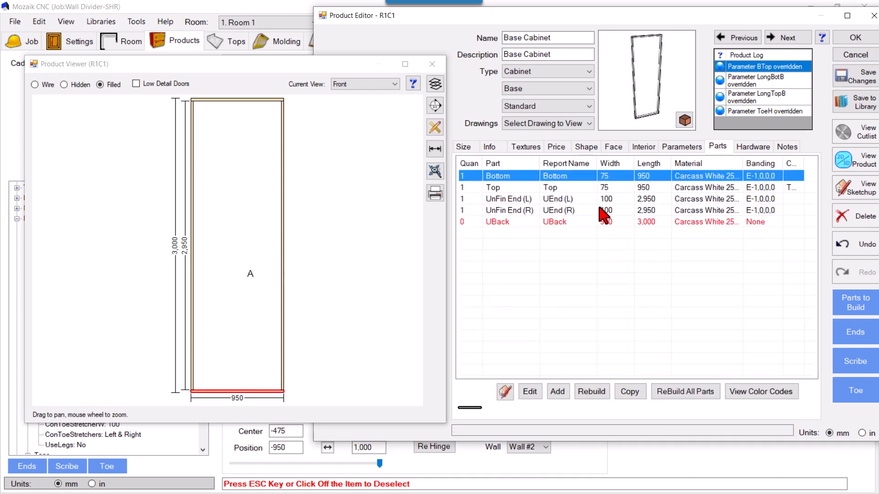
click(506, 200)
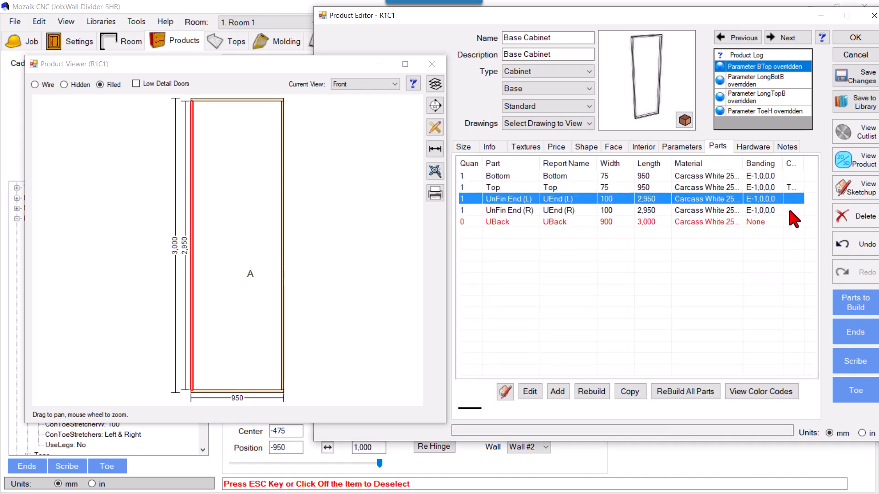
click(850, 219)
click(535, 211)
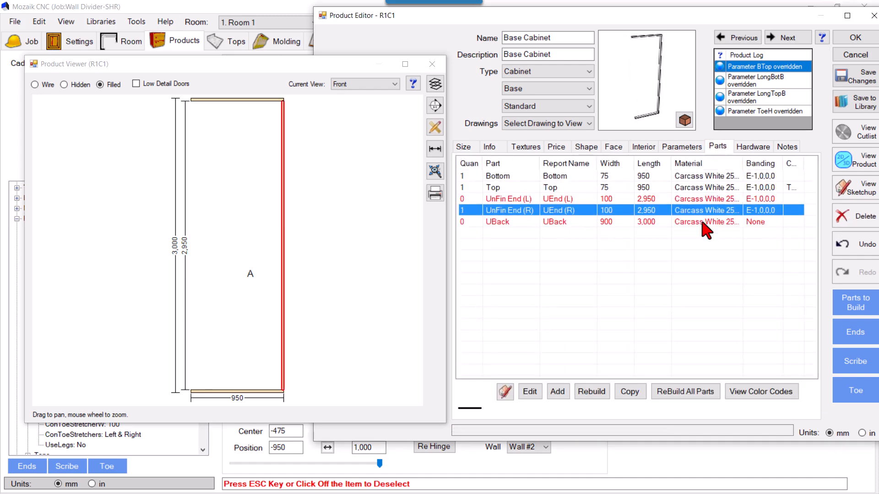
click(850, 216)
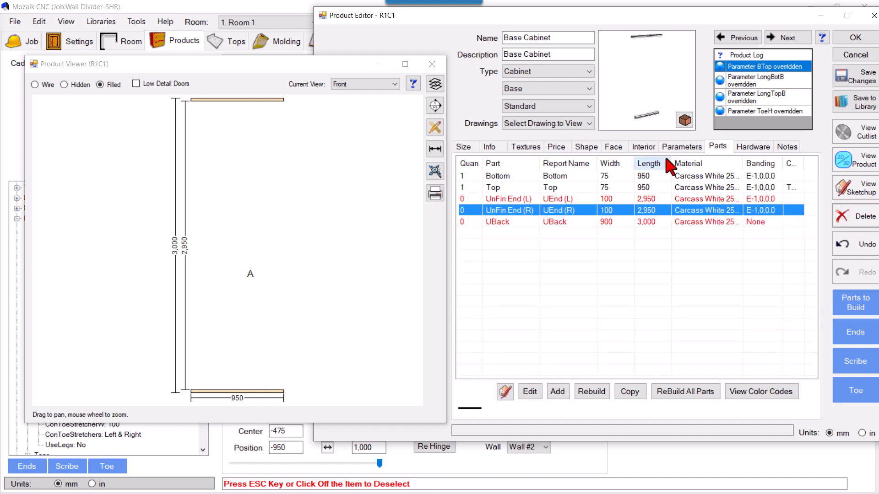
Split the cabinet's face opening into two equal side-by-side sections with the Open face type.
click(612, 148)
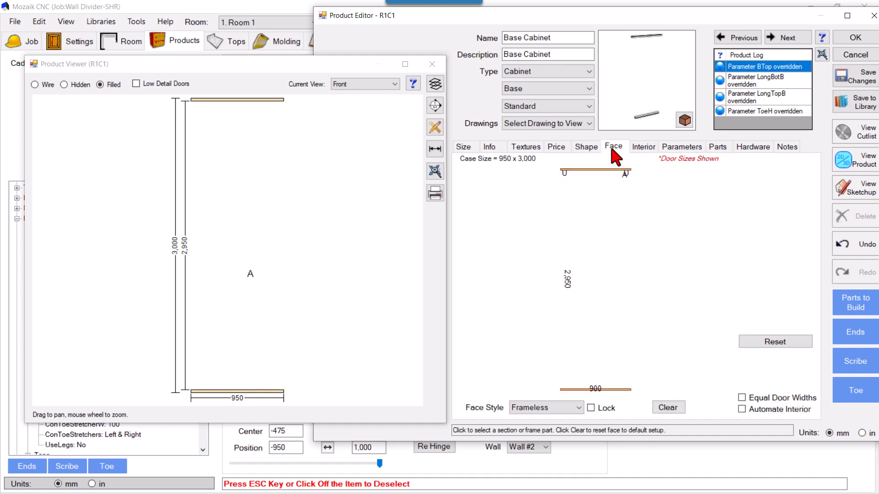
click(576, 221)
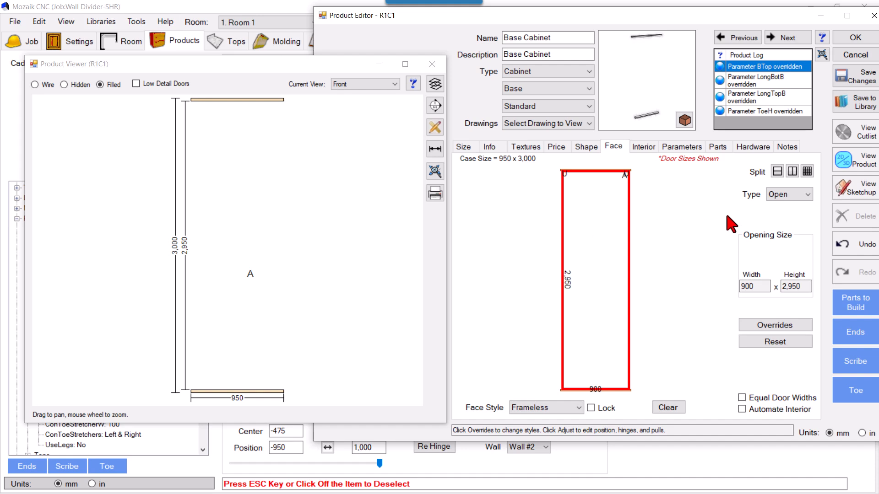
click(807, 172)
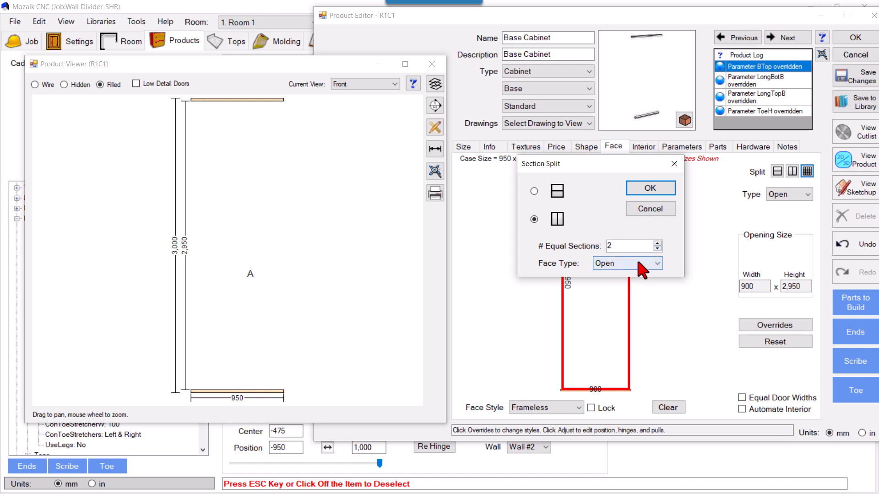
click(650, 196)
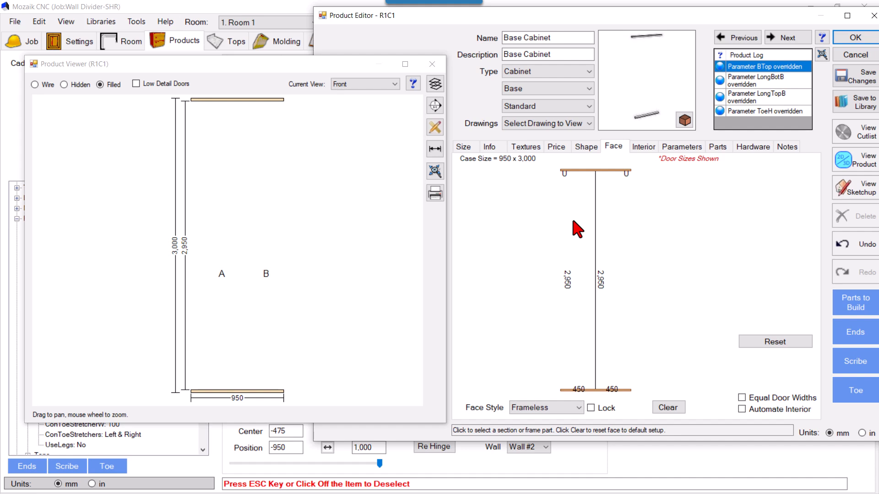
Set the left face section's opening width to 90 mm and change its type to Door.
click(573, 221)
double_click(751, 286)
text(90)
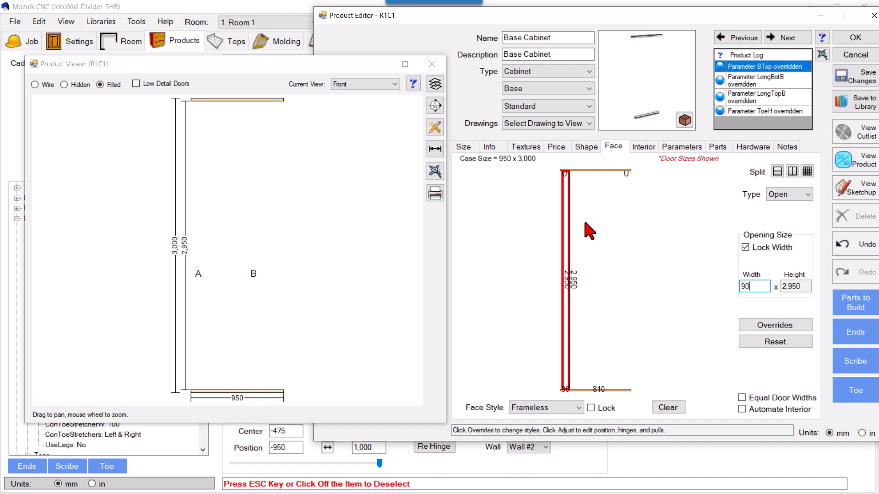
click(793, 194)
click(783, 216)
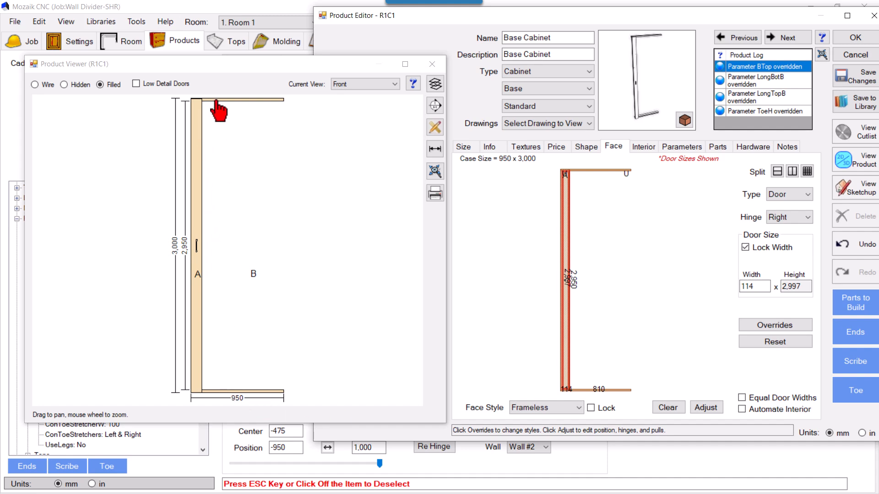
Try the Frame Inset face style and examine how the door sits against the frame at its upper end.
click(549, 408)
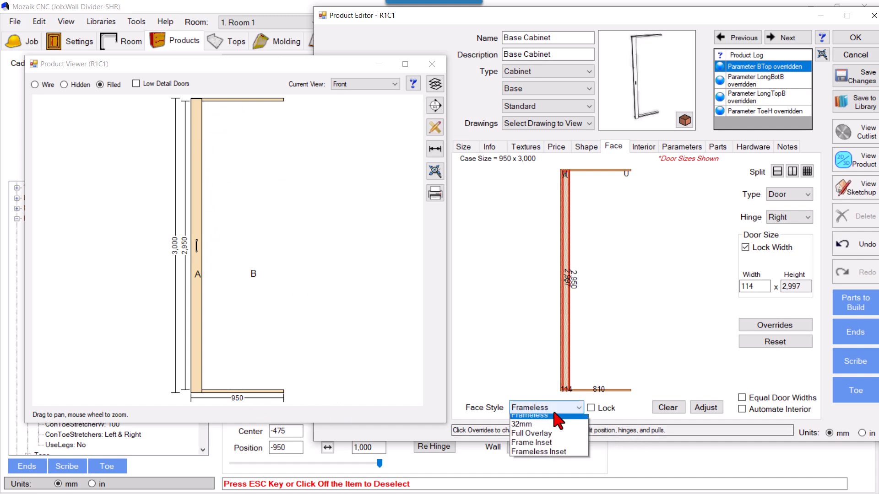
click(549, 456)
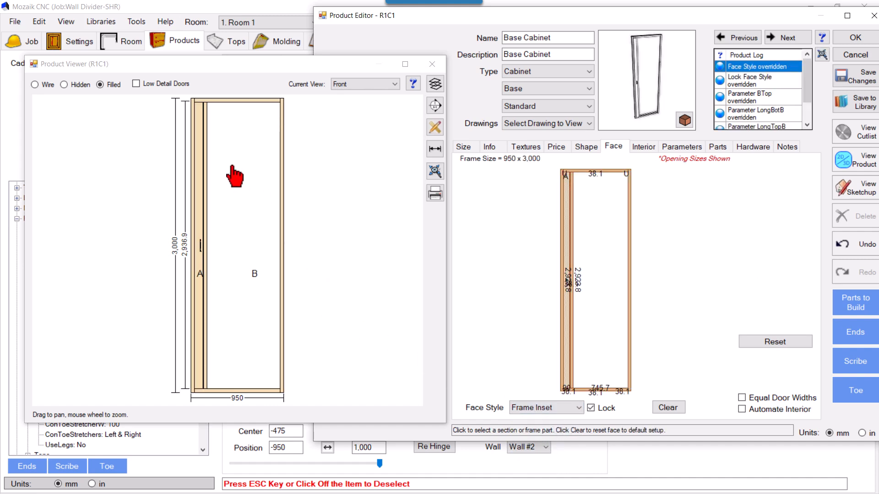
scroll(197, 142, up, 3)
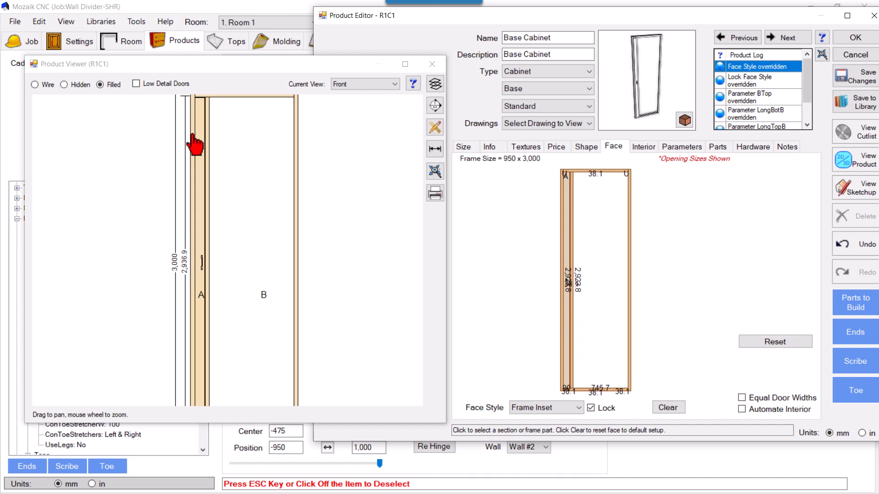
scroll(239, 301, down, 2)
scroll(197, 131, up, 7)
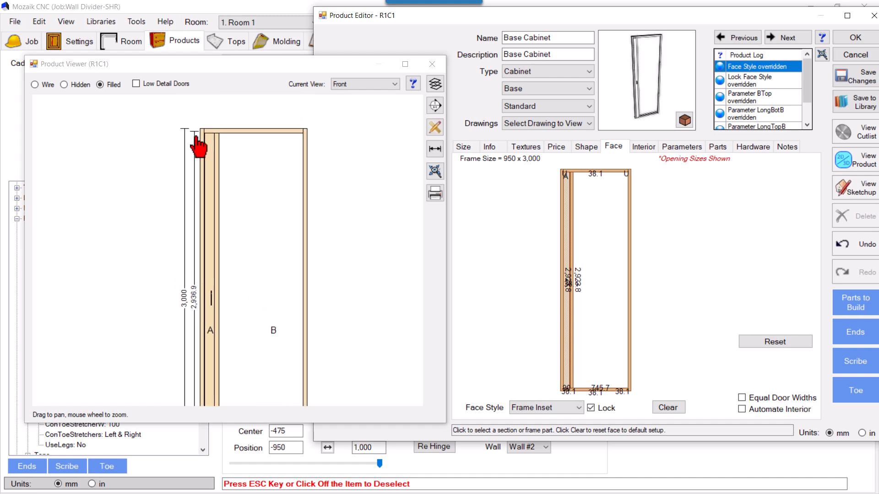
scroll(213, 133, up, 2)
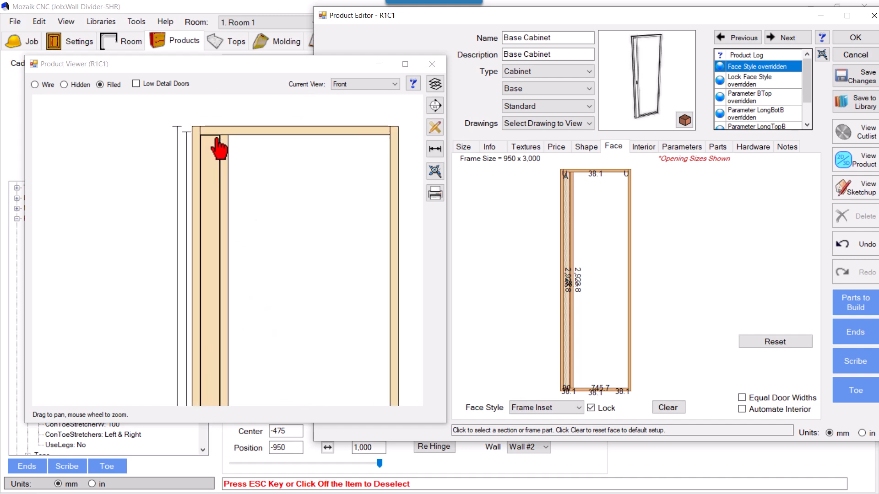
Set the face style to Frameless Inset and dimension the gap between the door and the top panel.
click(567, 407)
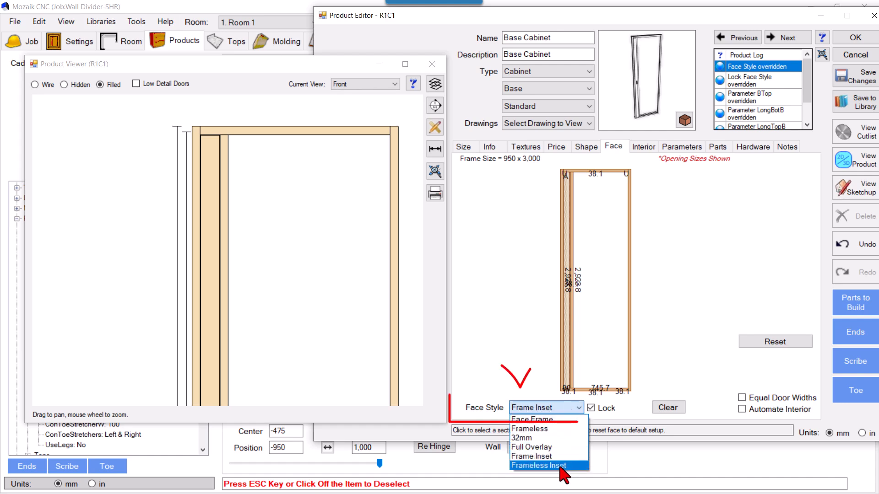
click(561, 466)
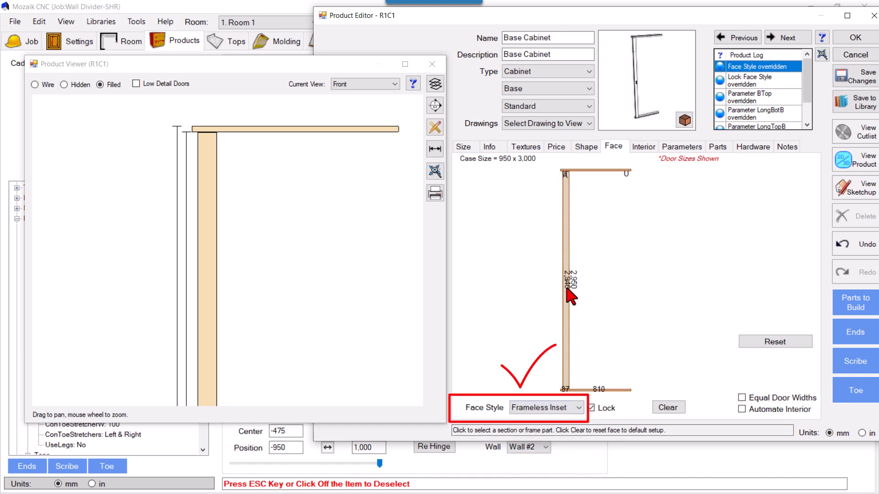
scroll(201, 135, up, 5)
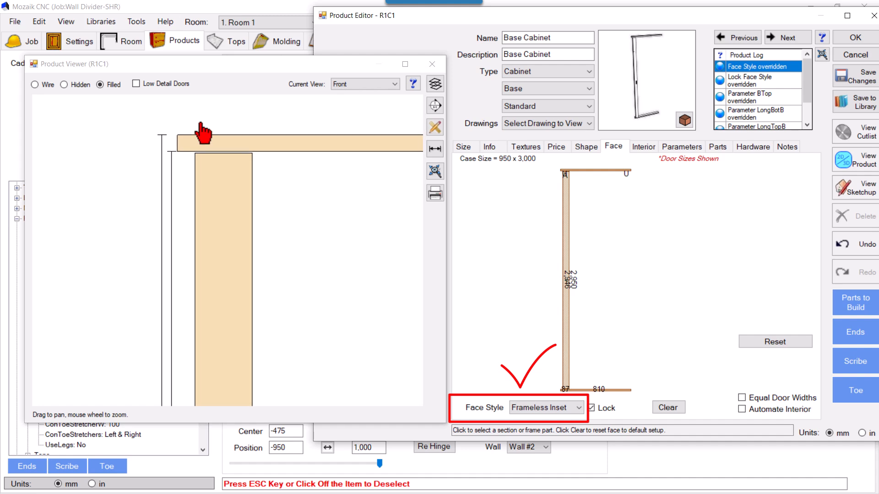
click(435, 149)
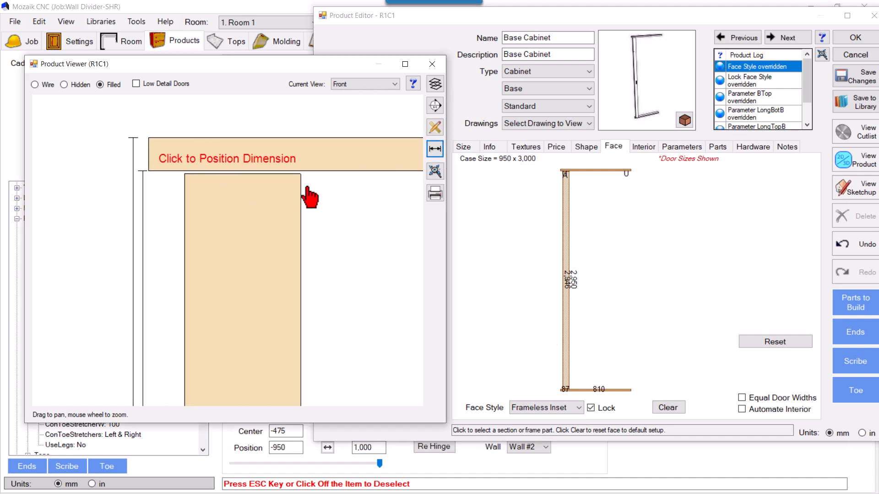
click(301, 174)
click(318, 170)
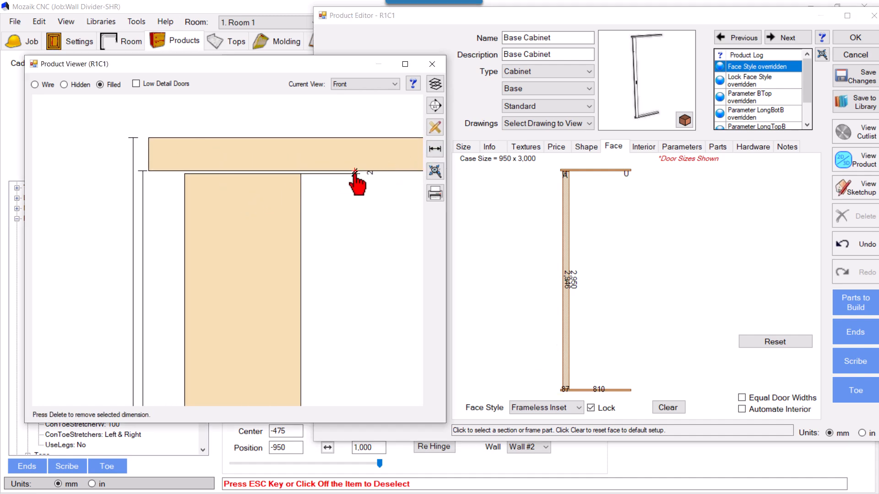
scroll(241, 160, down, 5)
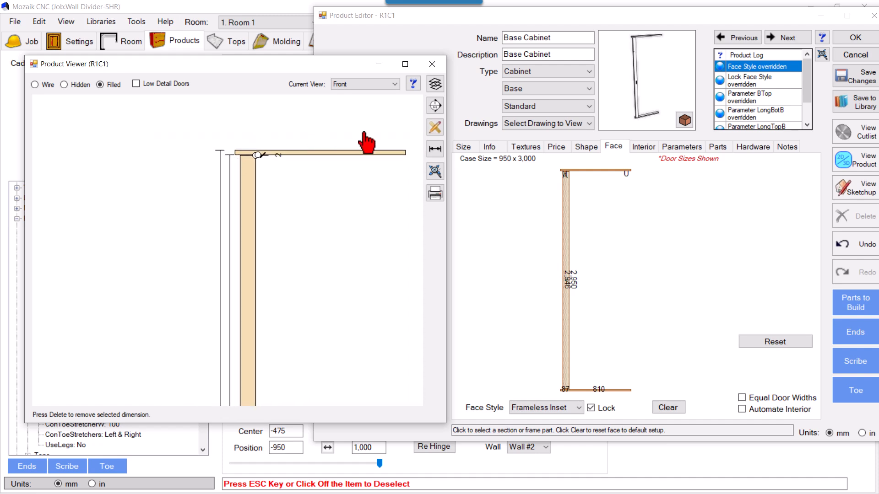
Dimension the gap between the lower end of the door and the bottom panel in the front view.
click(435, 149)
scroll(231, 202, down, 5)
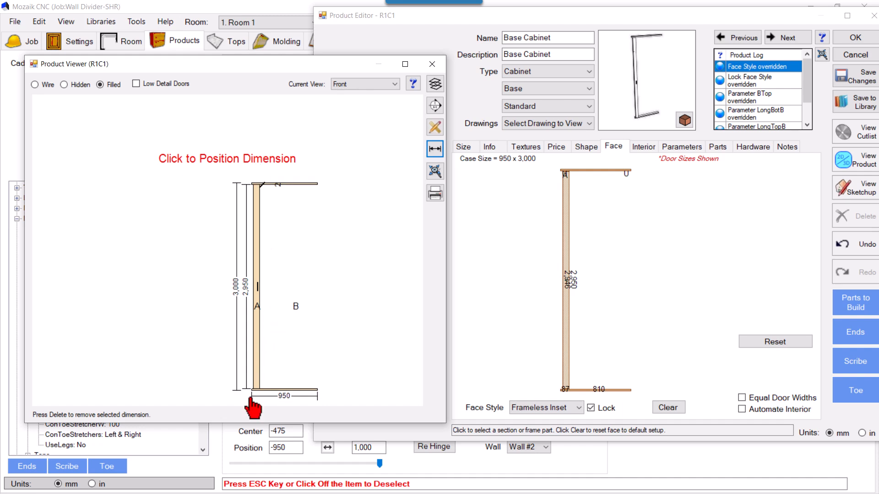
scroll(263, 407, up, 3)
scroll(263, 407, up, 4)
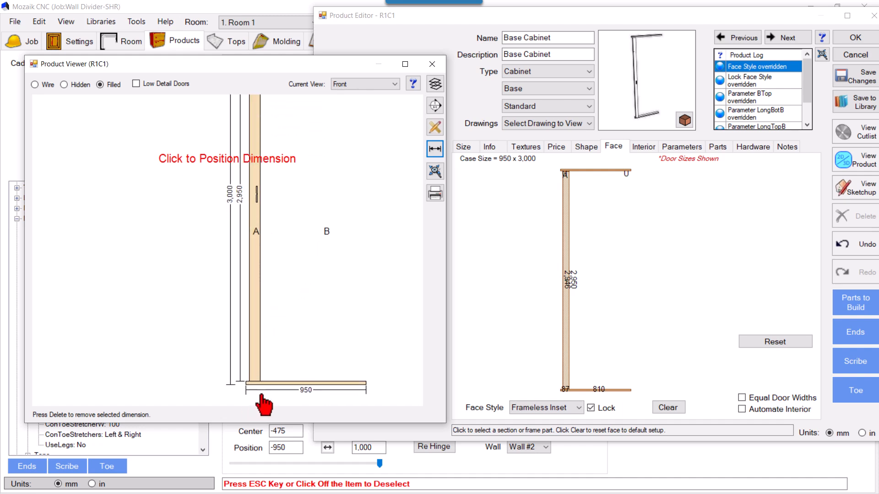
scroll(267, 384, up, 4)
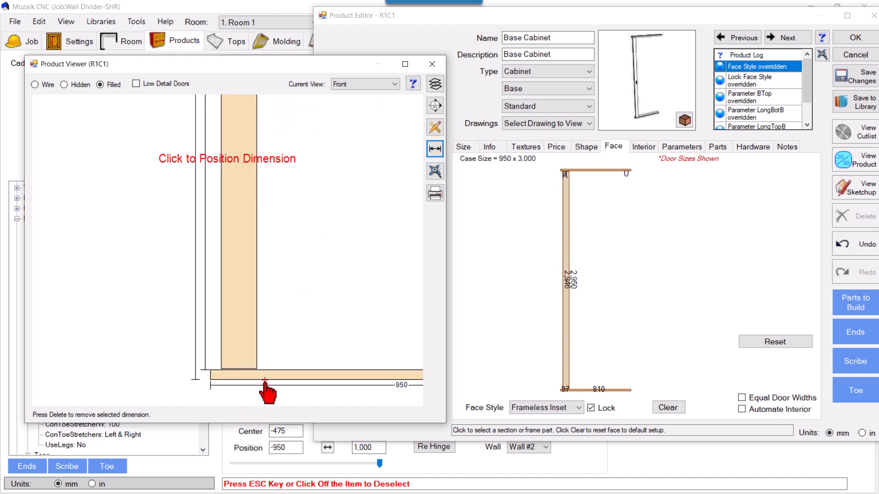
click(245, 363)
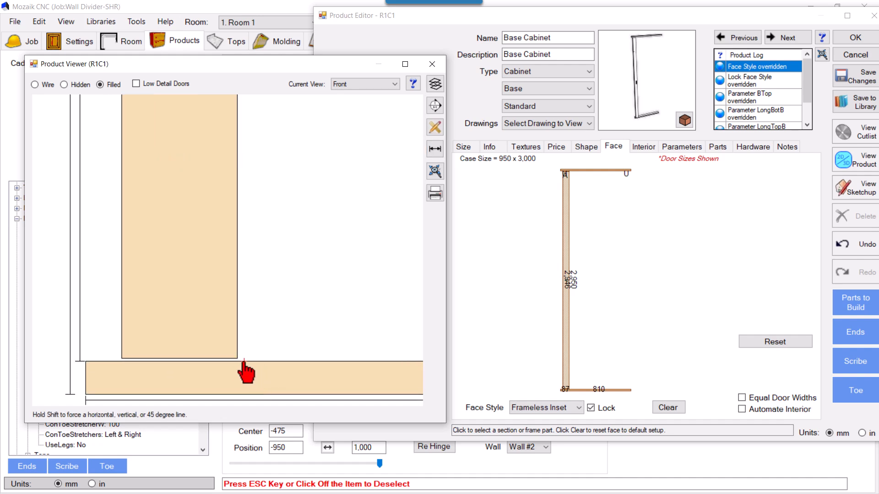
click(358, 357)
scroll(246, 398, down, 3)
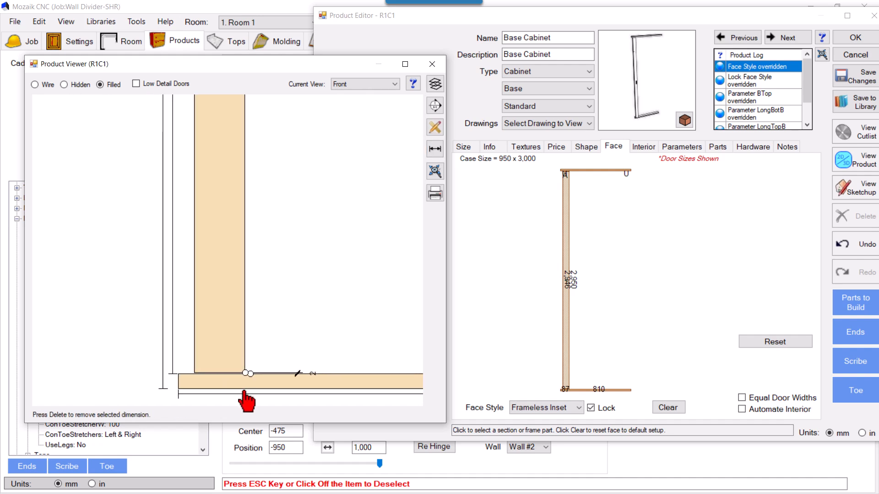
Dimension the horizontal offset from the bottom panel's left end to the door's left edge.
scroll(188, 389, up, 3)
click(434, 151)
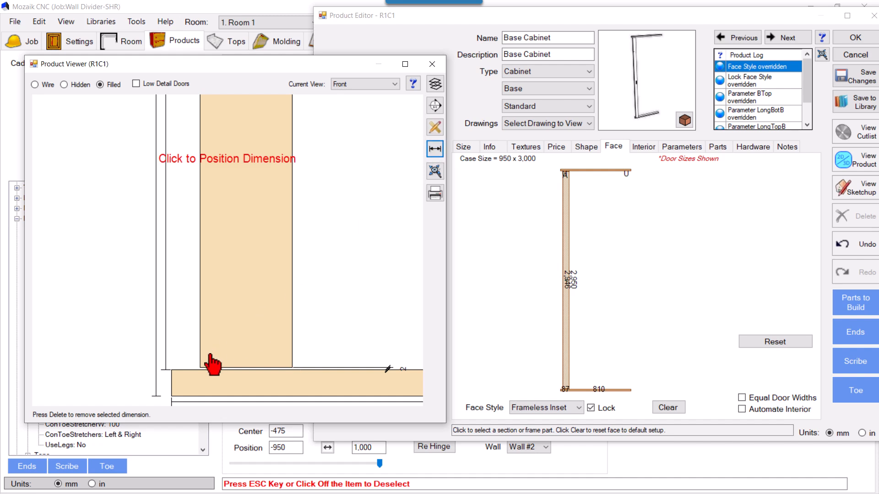
click(196, 375)
click(169, 370)
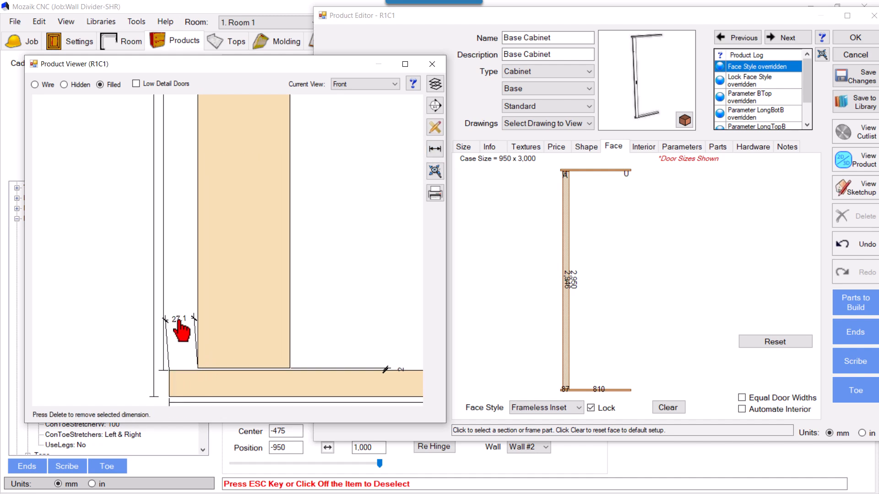
click(237, 308)
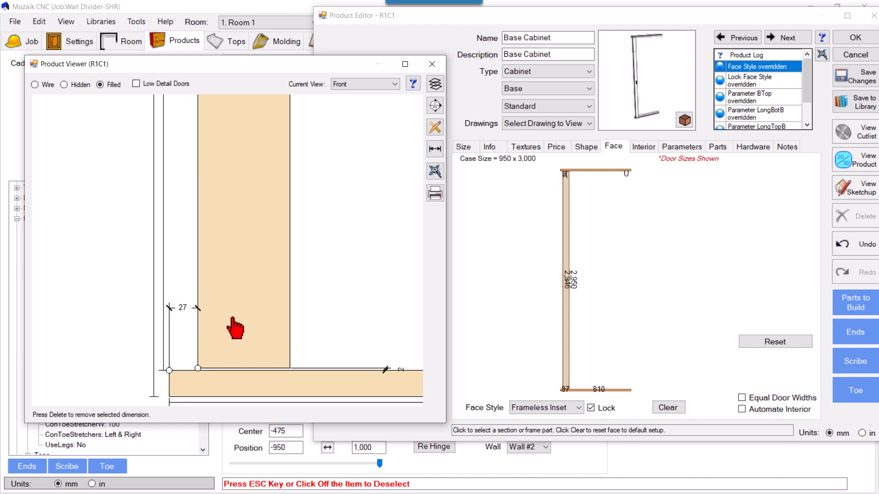
Dimension the door's width between its two vertical edges in the front view.
click(434, 153)
click(199, 282)
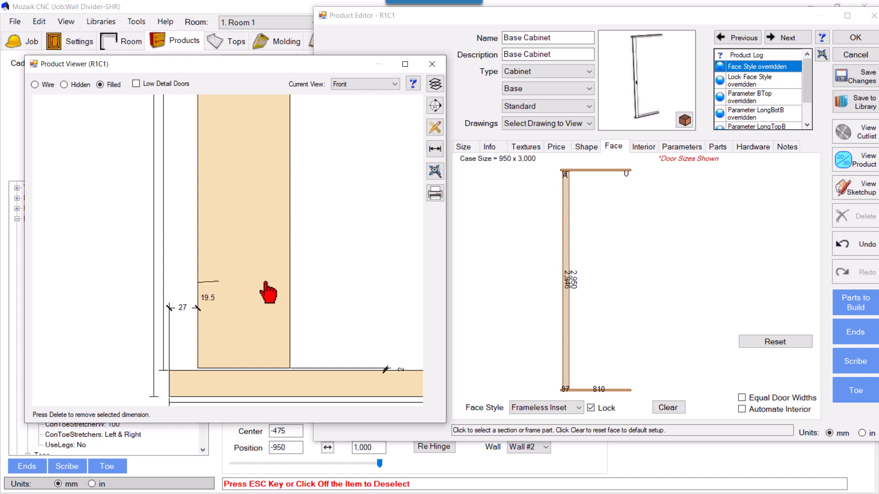
click(289, 283)
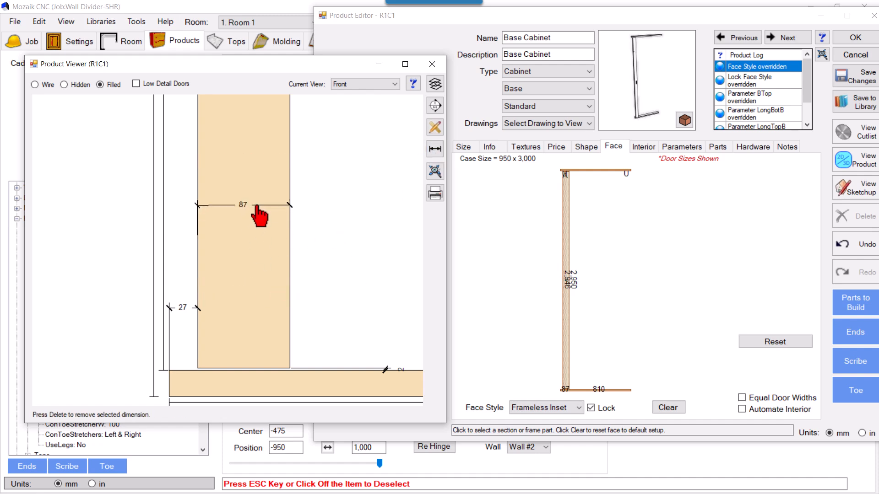
click(302, 196)
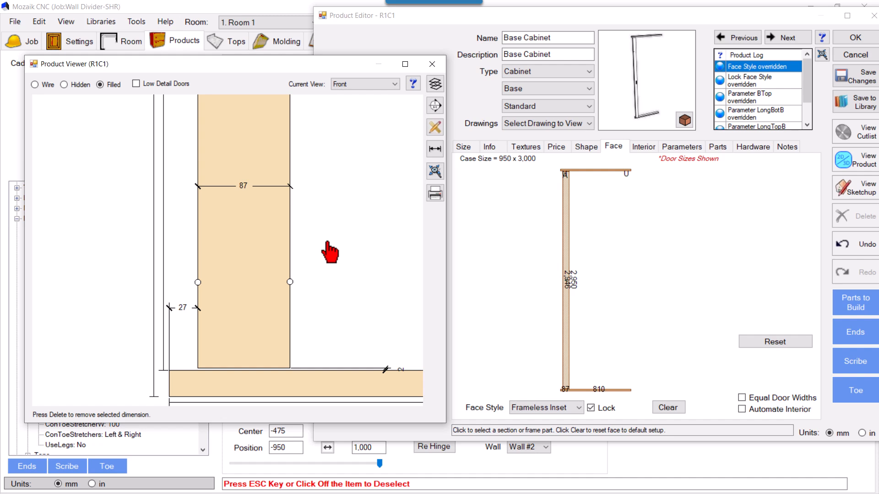
Set door A's reveal adjustments to 2 for top, bottom and left, and 1 for right.
click(569, 228)
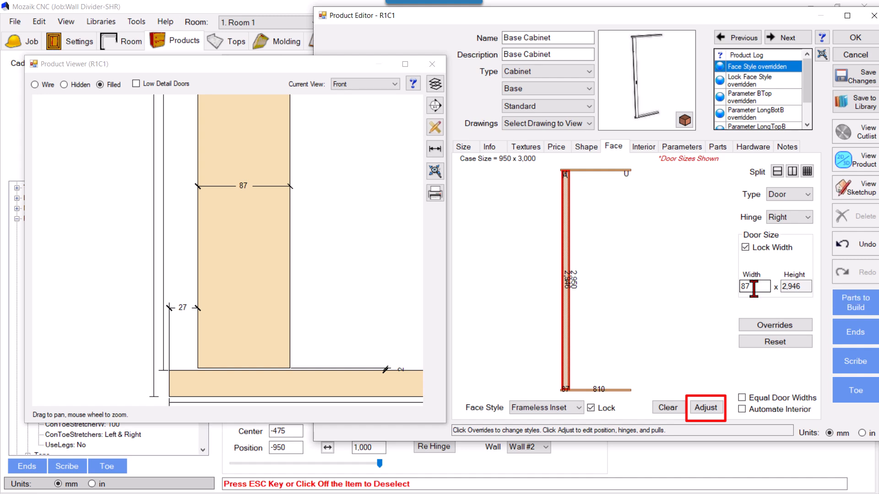
double_click(753, 287)
click(704, 408)
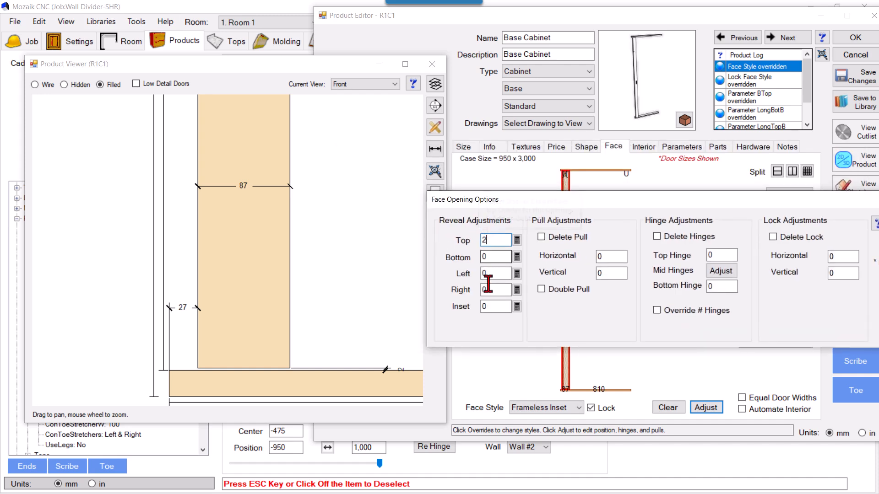
text(2)
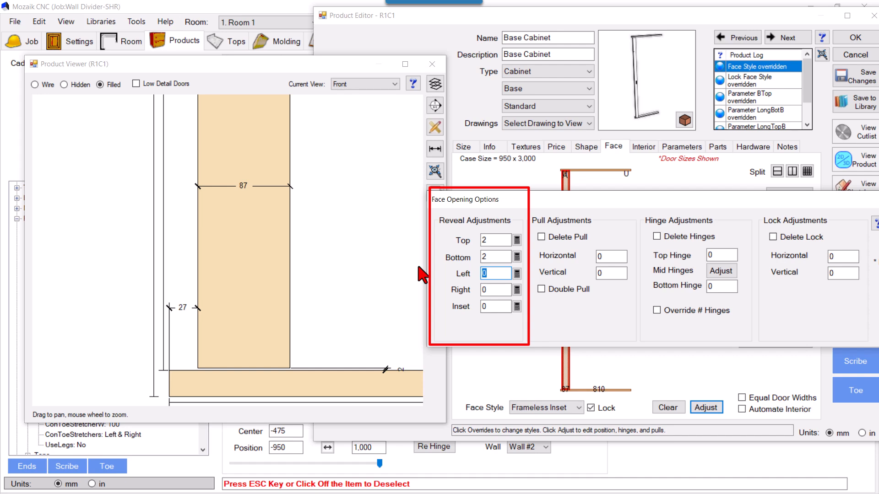
key(Tab)
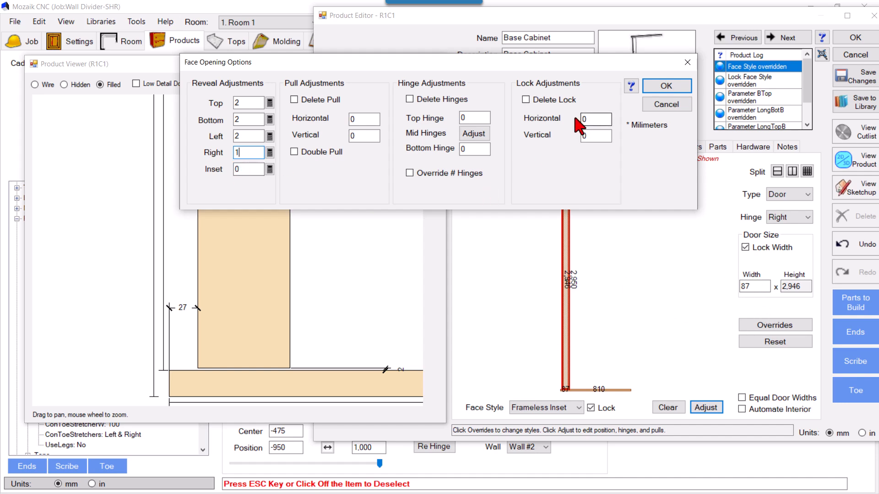
click(665, 86)
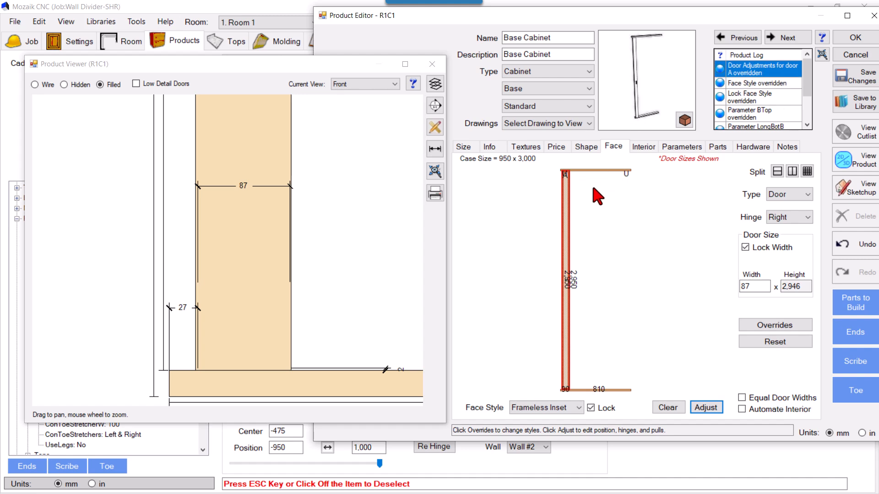
Show the product in the Left view and dimension the depth of the top panel.
scroll(320, 262, down, 5)
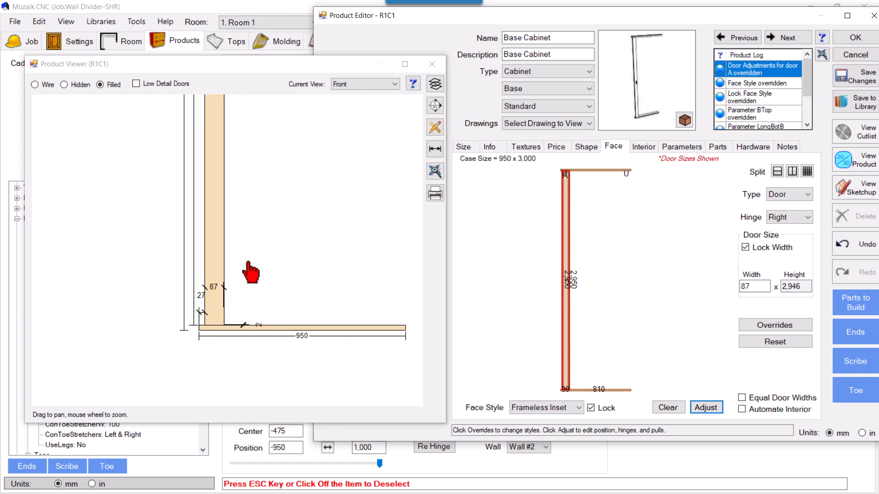
click(354, 95)
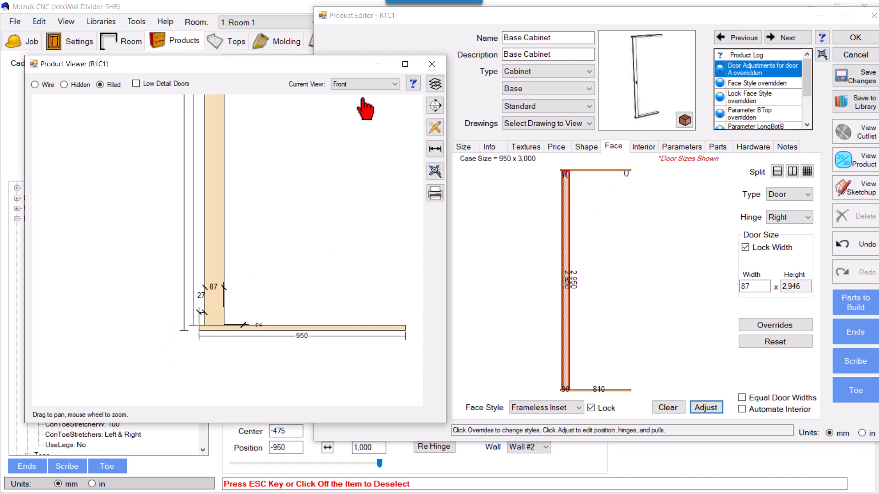
click(365, 86)
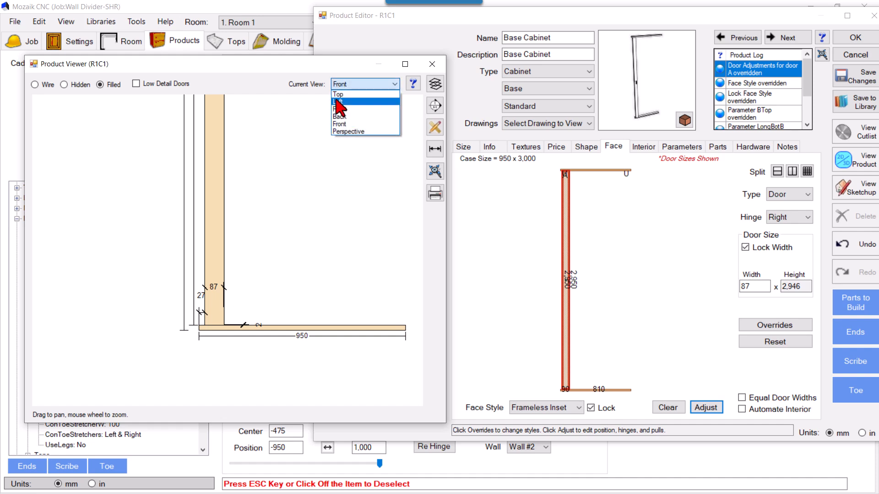
click(339, 102)
scroll(249, 247, down, 1)
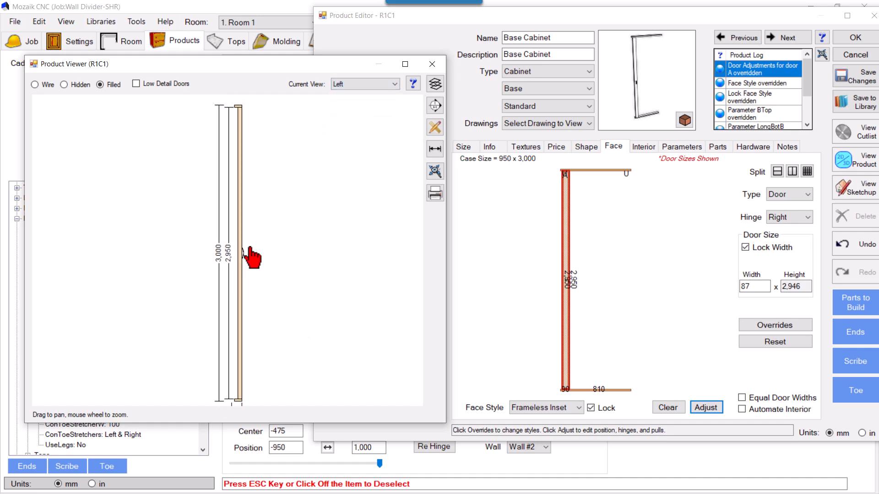
scroll(233, 138, up, 1)
scroll(245, 97, up, 3)
scroll(245, 98, up, 5)
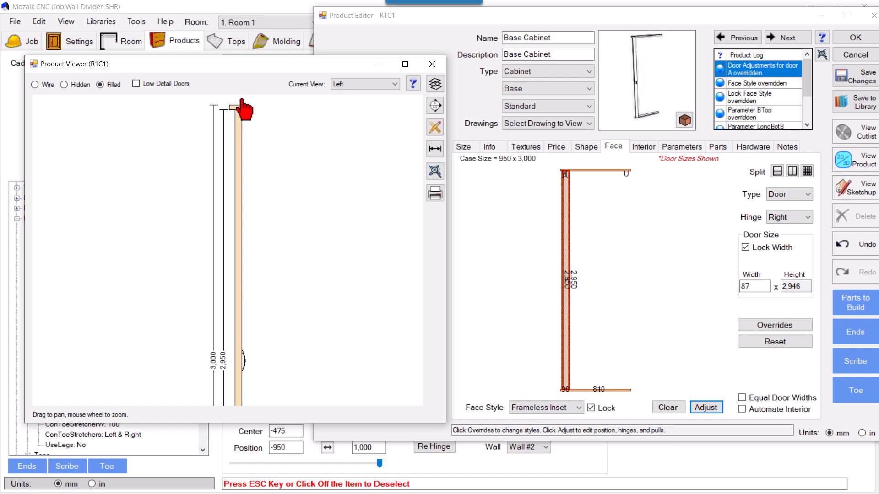
scroll(243, 112, up, 2)
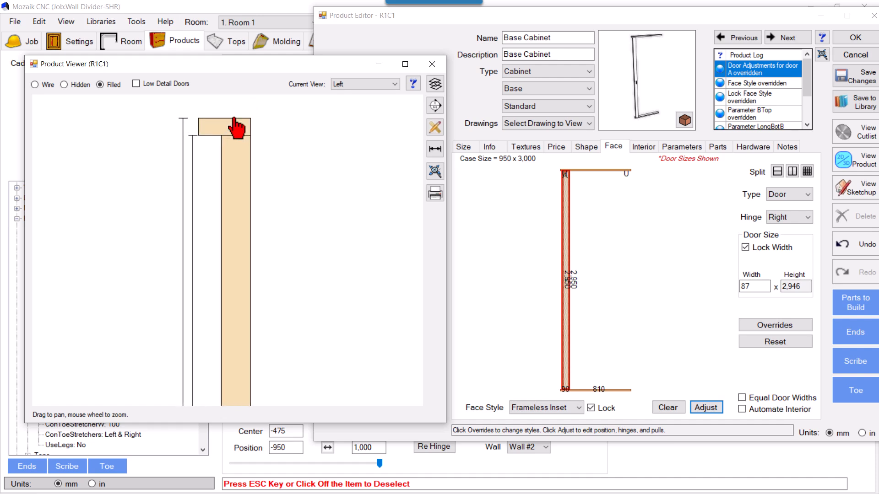
click(435, 149)
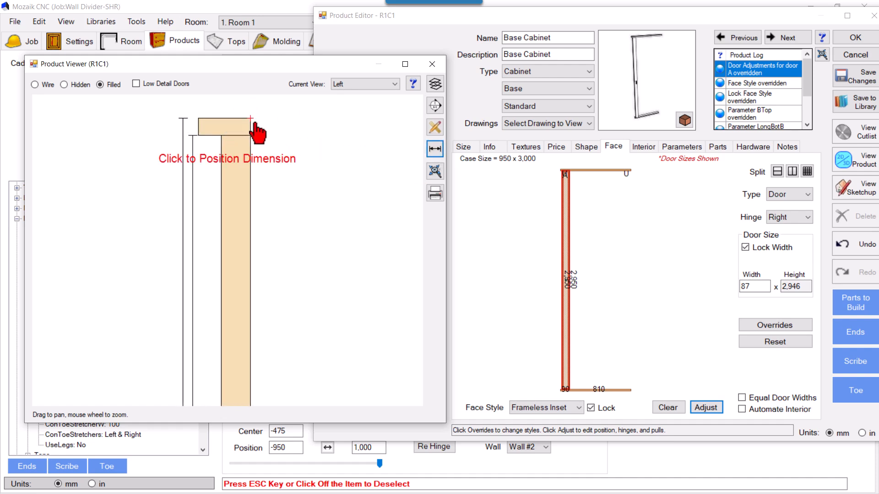
click(197, 119)
click(230, 102)
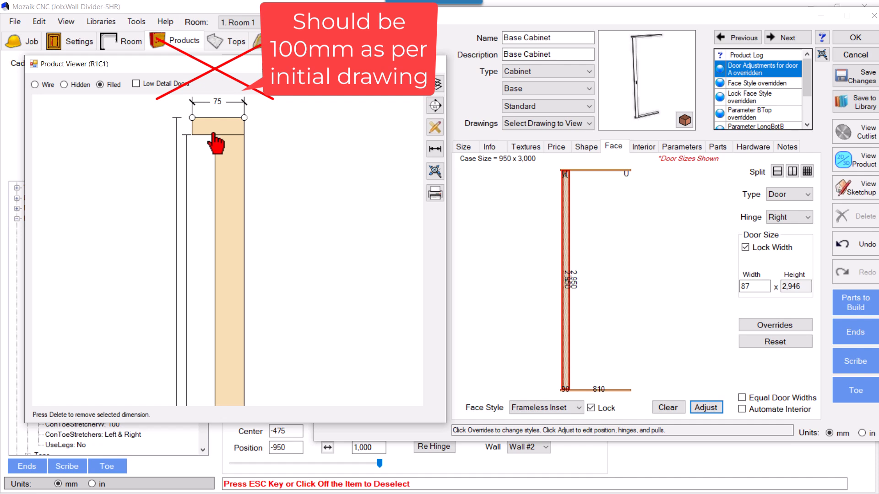
click(670, 151)
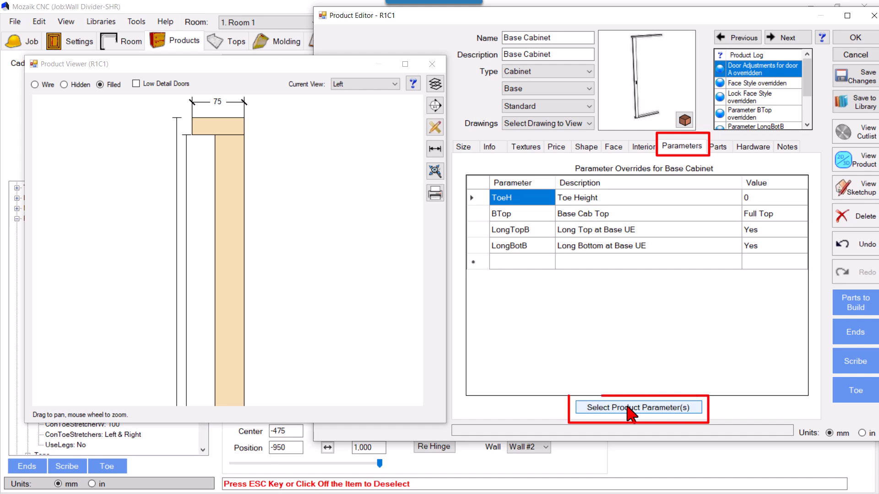
click(631, 408)
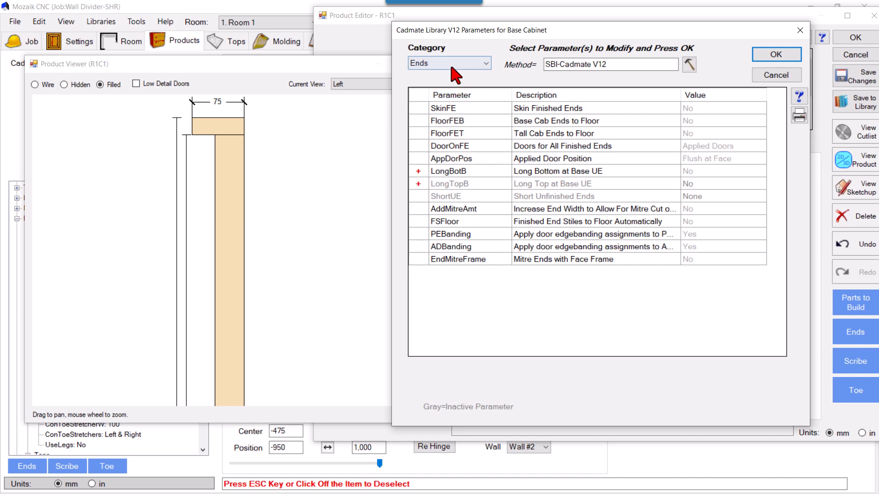
click(775, 75)
Set the part quantity of both the left and right unfinished ends to 1.
click(715, 147)
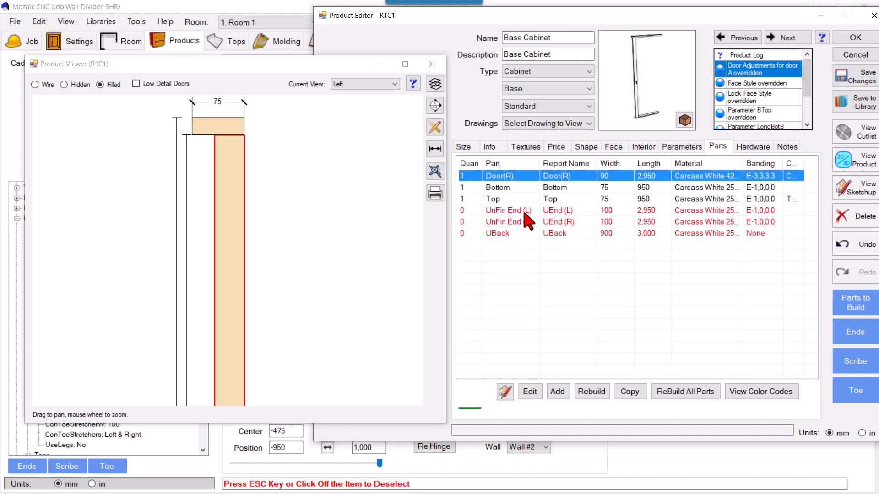
click(524, 211)
double_click(525, 212)
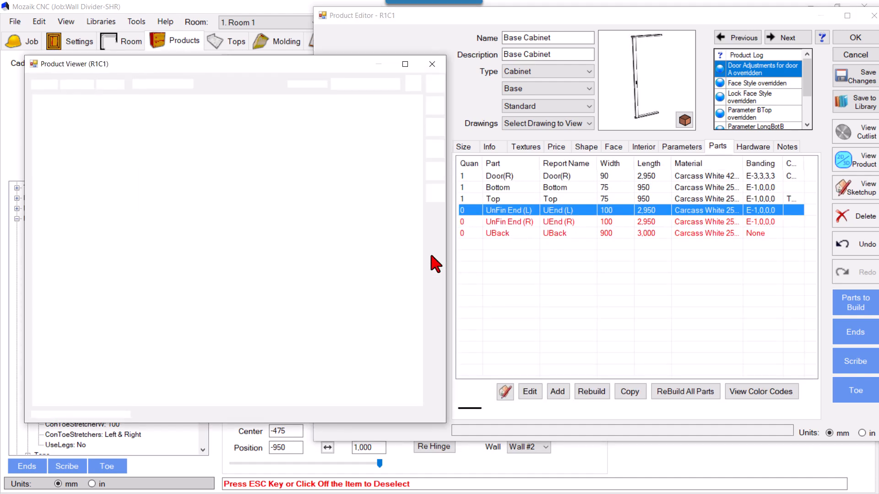
text(1)
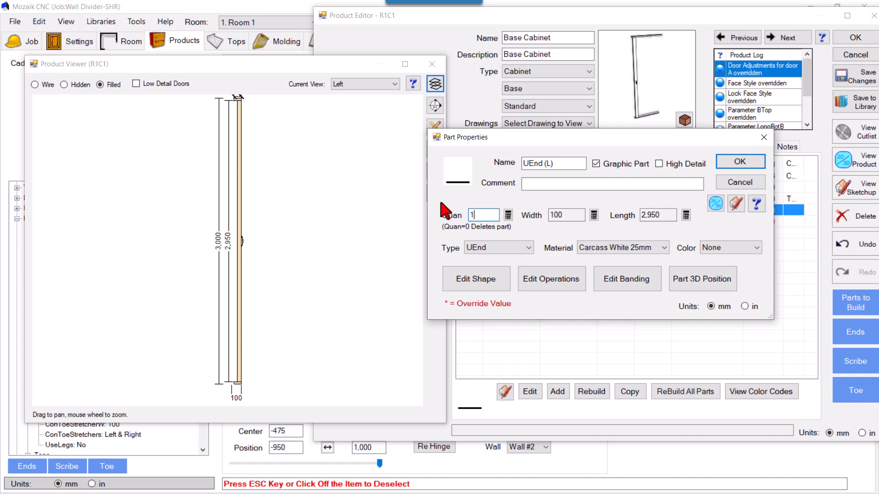
click(740, 162)
double_click(511, 223)
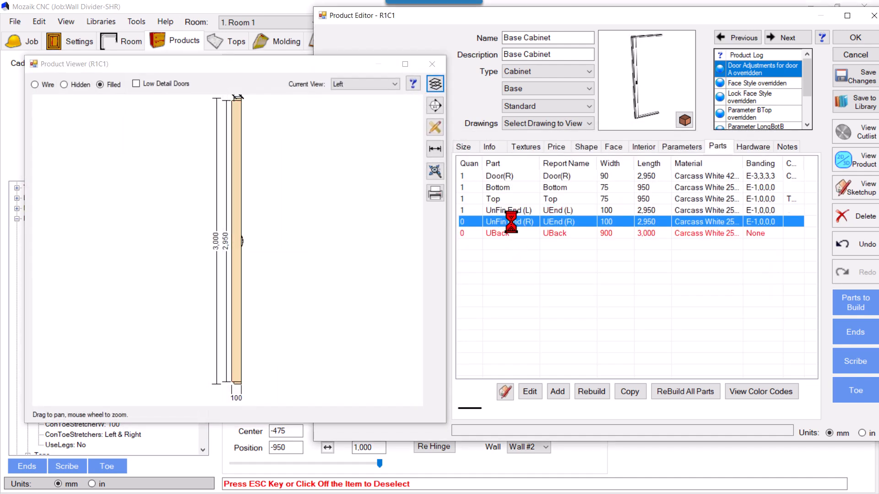
double_click(486, 215)
text(1)
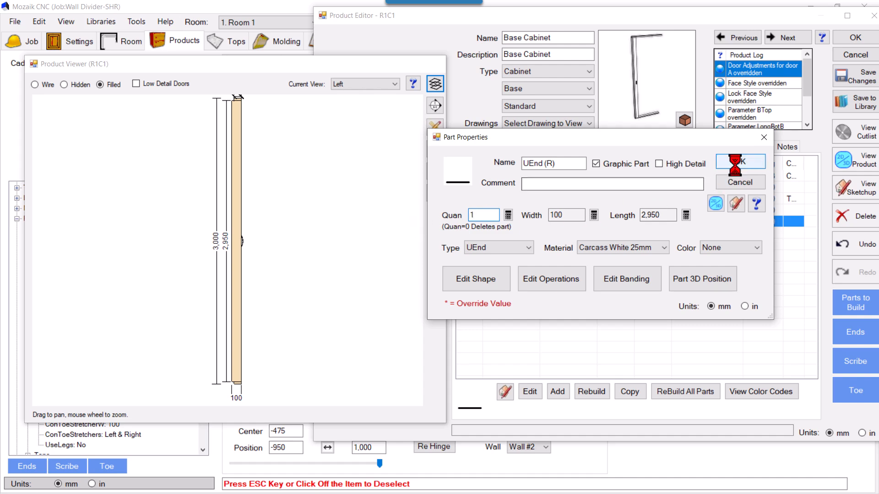
click(739, 161)
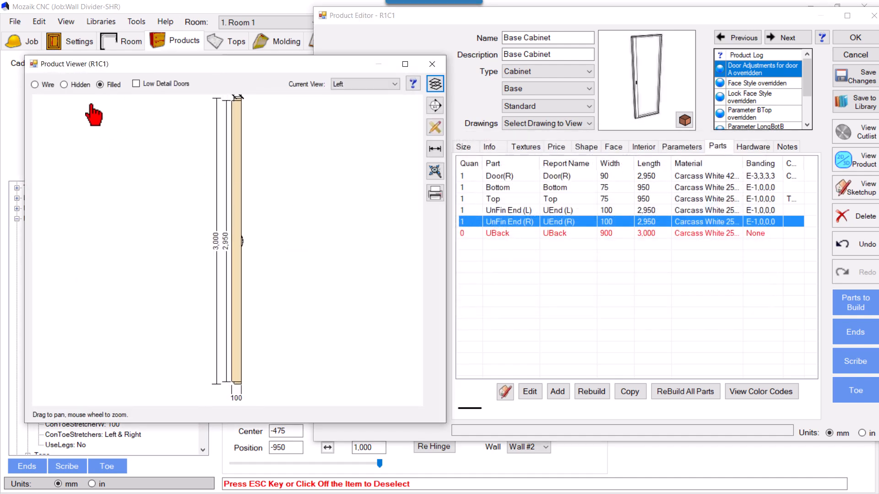
Show the product in Wire display and examine how the top panel's depth compares with the end panels.
click(35, 85)
scroll(234, 112, up, 5)
scroll(238, 110, up, 5)
scroll(236, 114, up, 6)
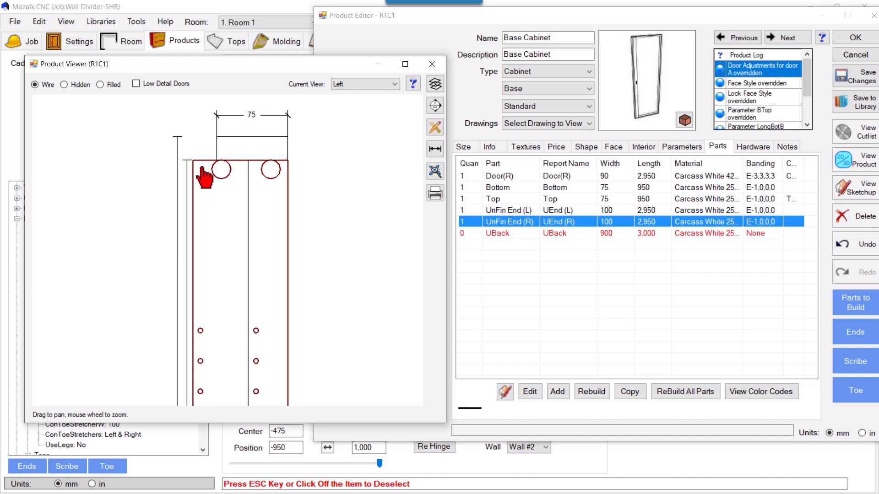
Add the Back/Top Joint (Base Cab) parameter from the Backs category as an override and set it to Top=Case Depth.
click(681, 147)
click(623, 408)
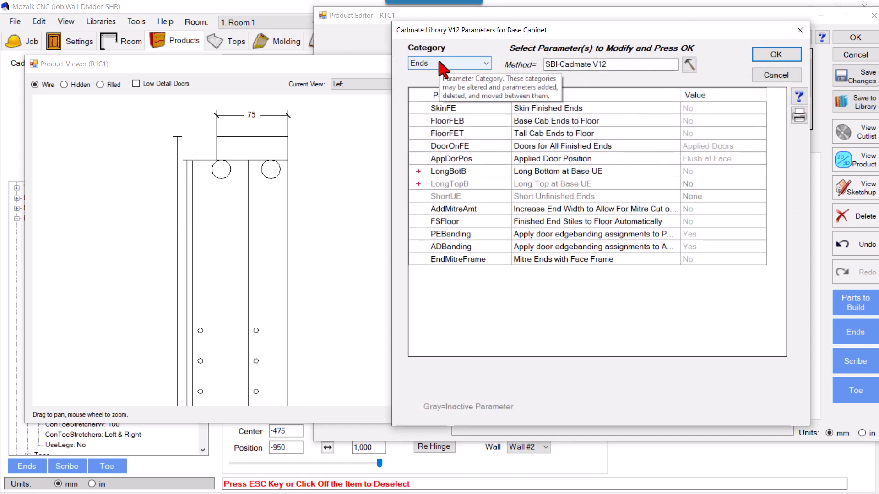
click(437, 57)
click(430, 140)
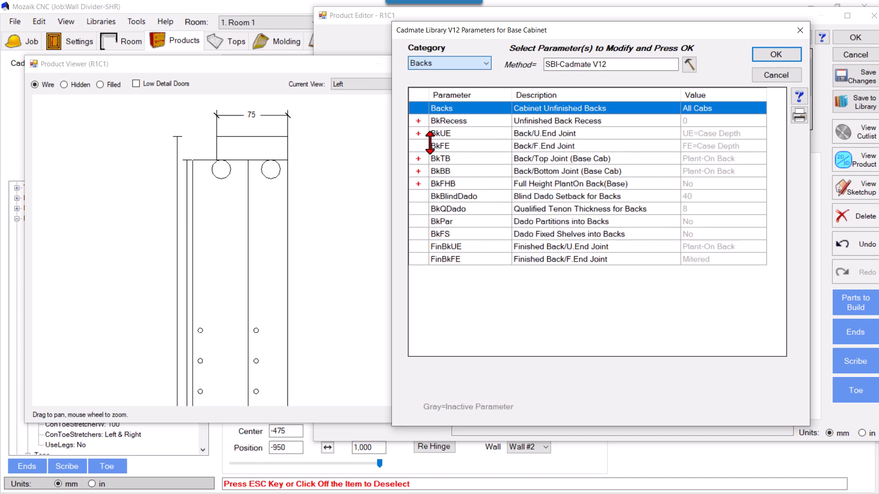
click(493, 159)
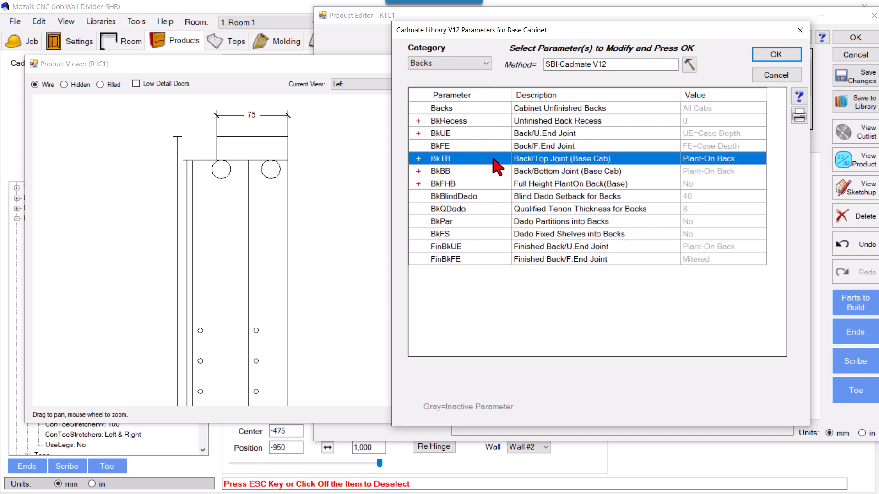
click(775, 55)
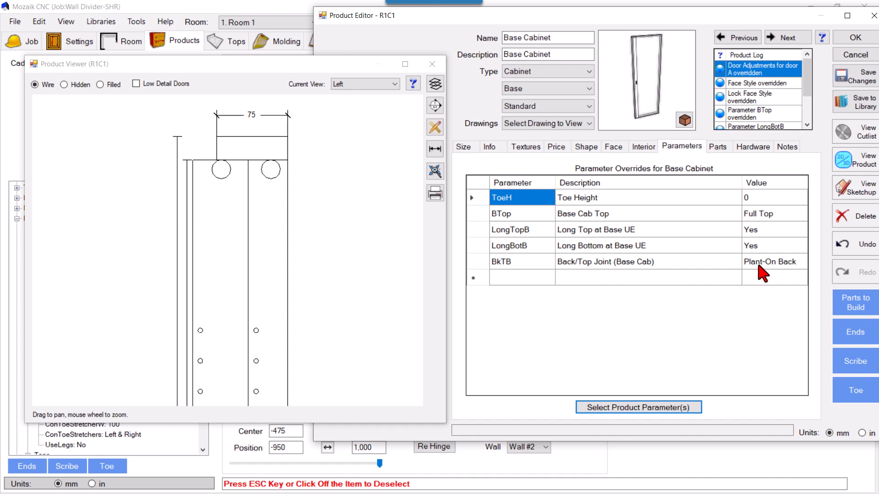
click(760, 263)
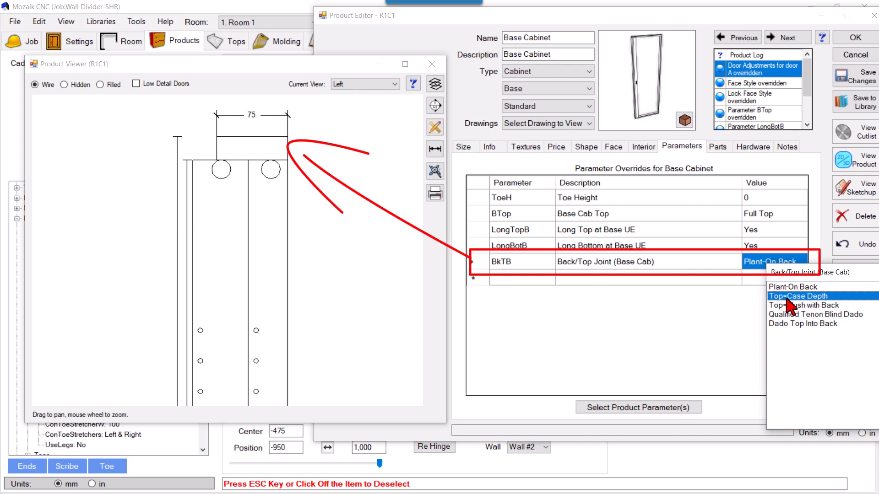
click(787, 297)
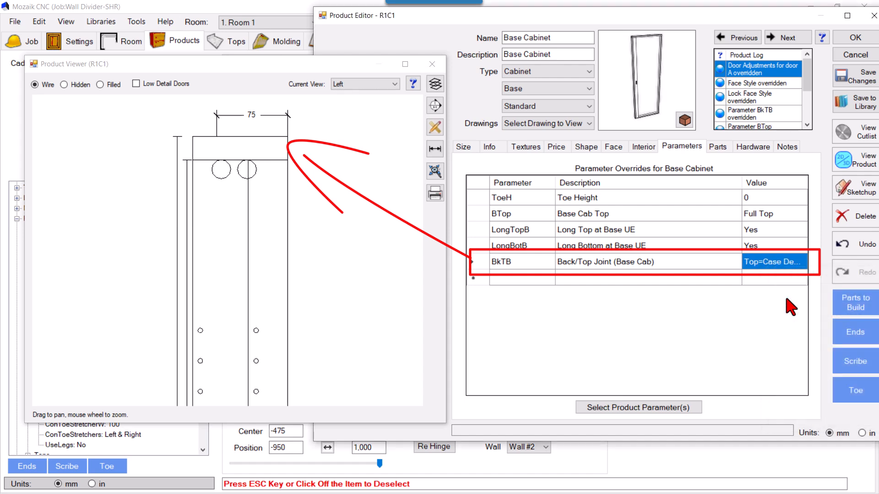
Dimension the full depth of the top panel in the Left view and check its width in the parts list.
click(435, 148)
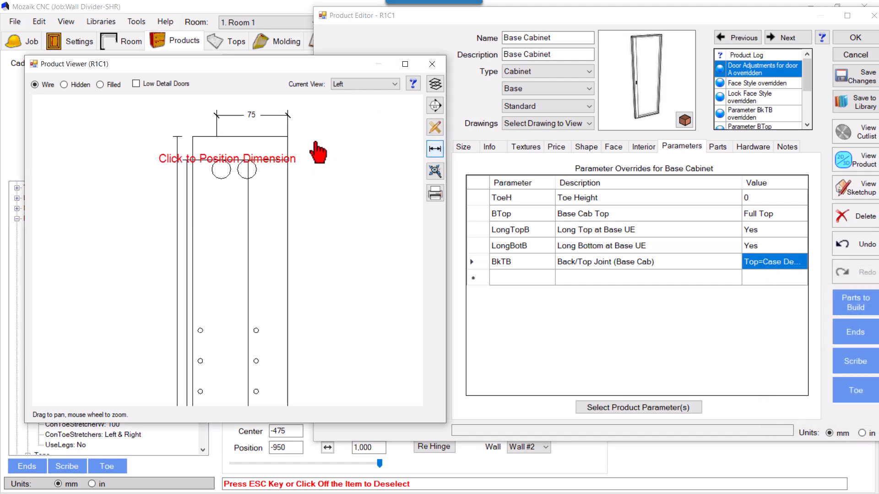
click(192, 136)
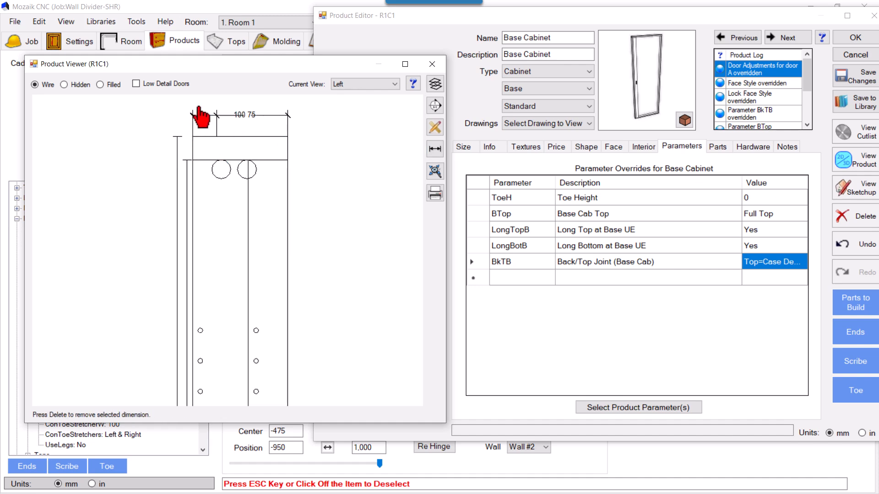
click(195, 105)
click(454, 146)
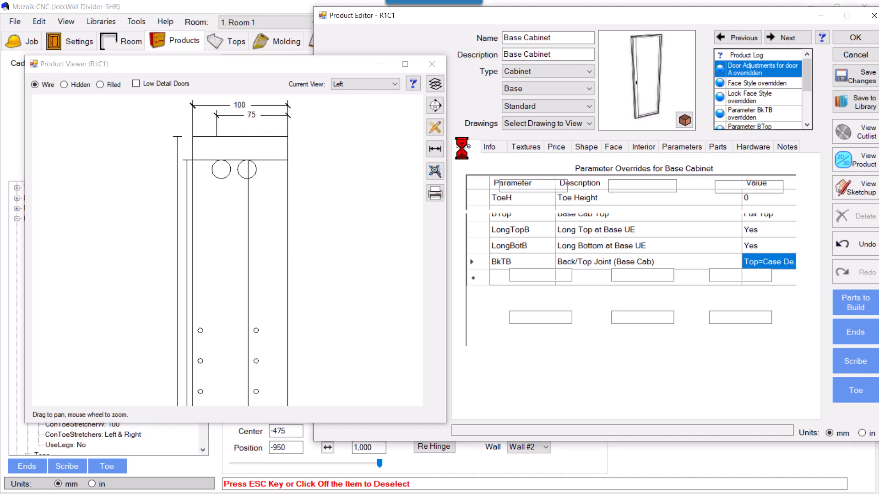
click(717, 146)
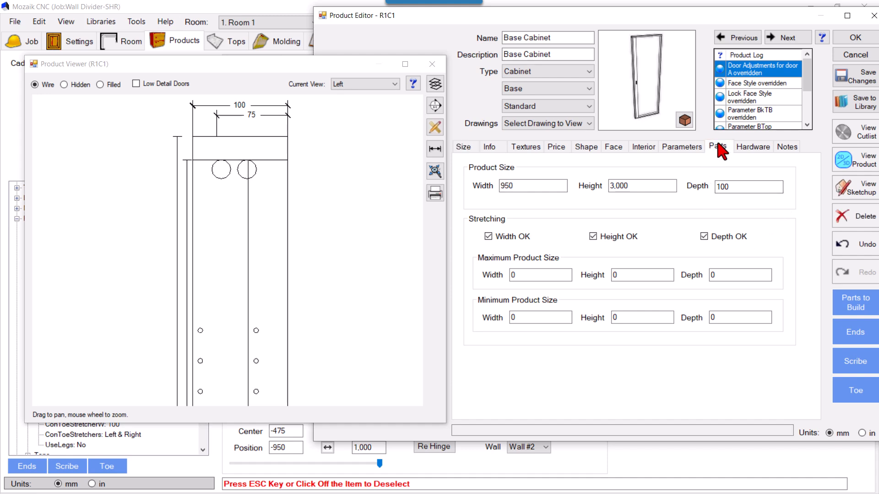
Override the Back/Bottom Joint (Base Cab) parameter and set it to Bottom=Case Depth.
click(678, 147)
scroll(233, 160, down, 5)
scroll(300, 148, down, 3)
scroll(256, 183, down, 4)
scroll(274, 183, down, 4)
scroll(257, 263, down, 3)
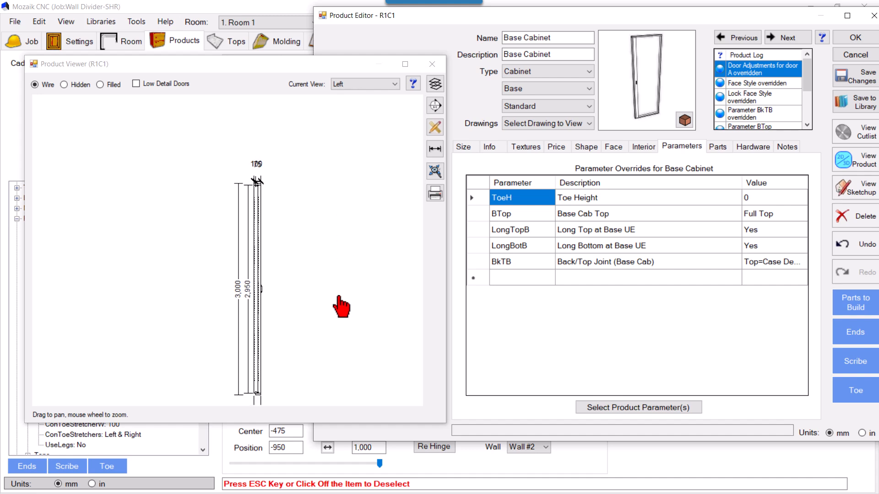
drag(341, 307, 338, 239)
scroll(274, 353, up, 2)
scroll(255, 327, up, 3)
scroll(264, 341, up, 4)
scroll(260, 326, up, 5)
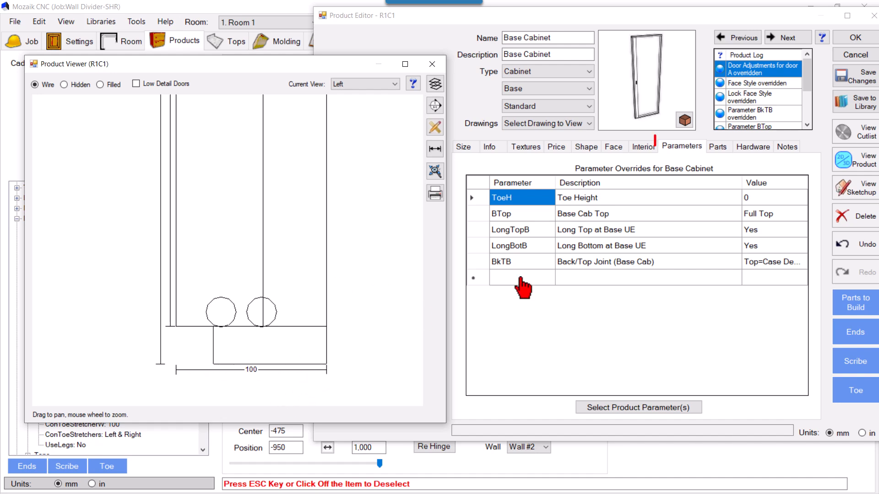
click(608, 408)
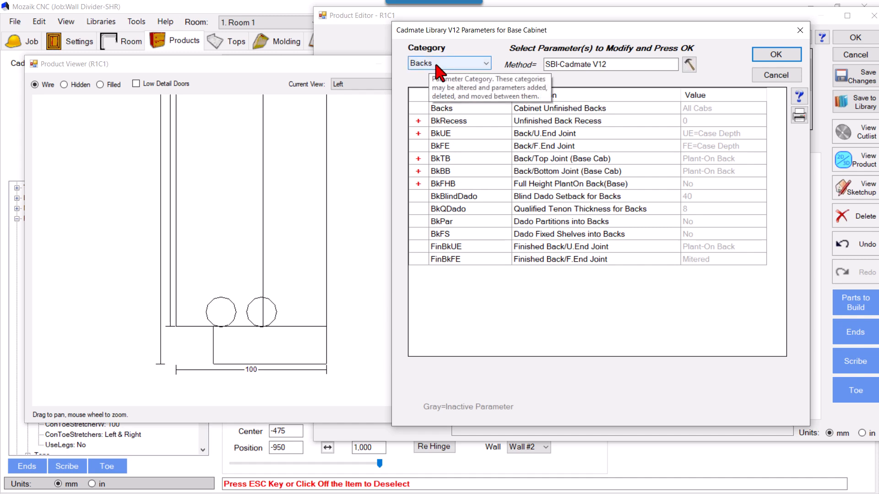
click(547, 176)
click(777, 56)
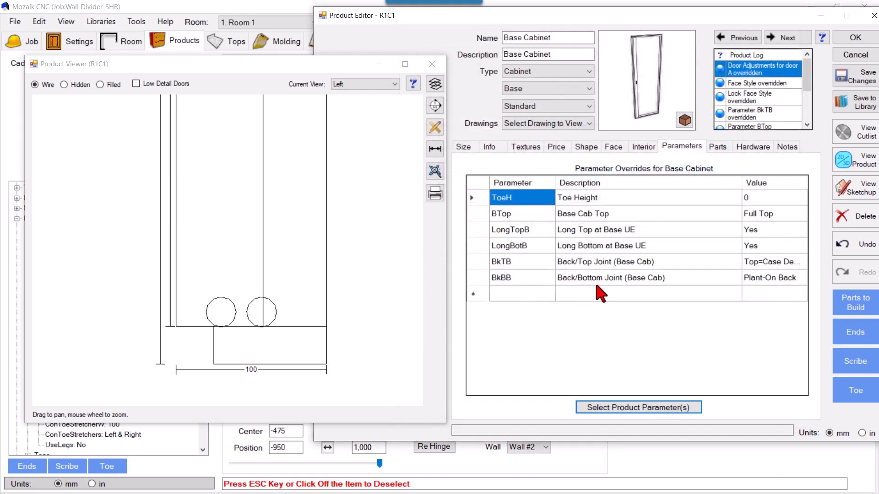
click(757, 278)
click(759, 279)
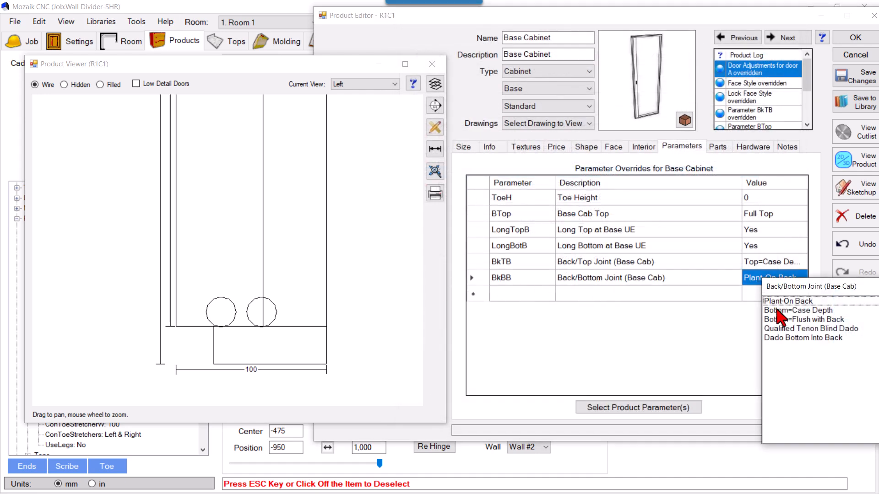
click(781, 311)
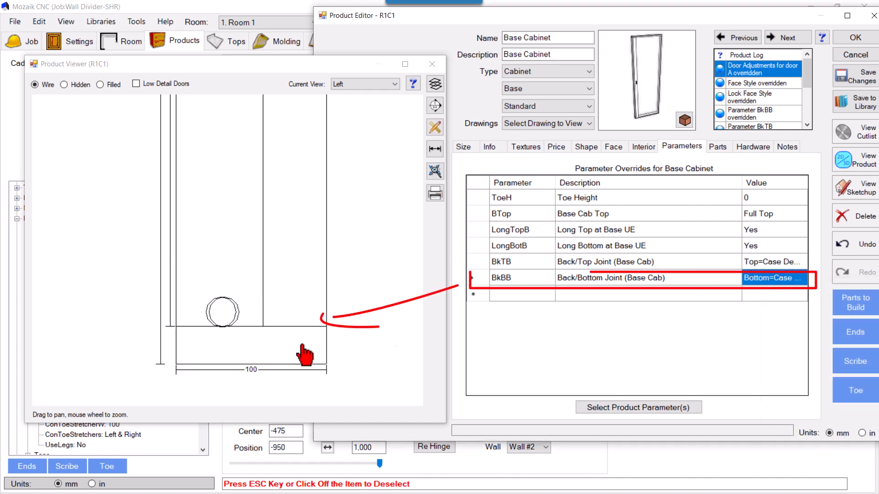
Add the Linebore Holes for 32mm system parameter from the Boring category as an override and set it to None.
scroll(240, 366, down, 5)
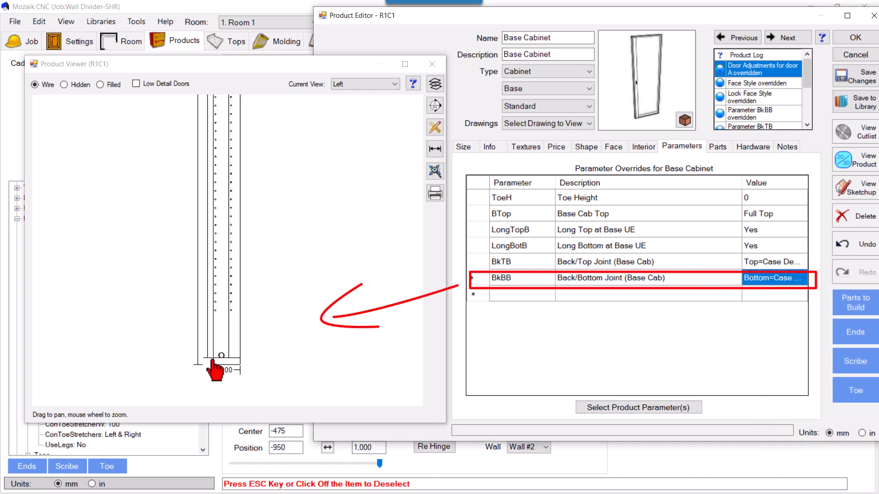
scroll(275, 348, down, 3)
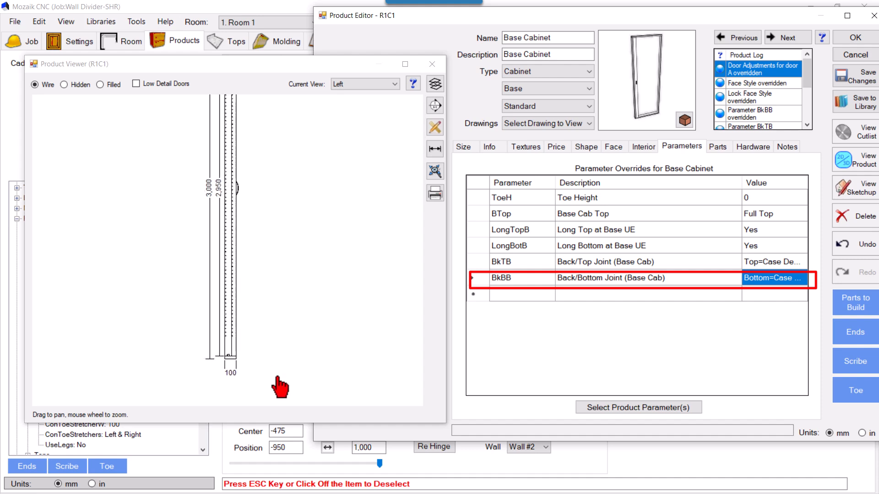
scroll(277, 366, down, 4)
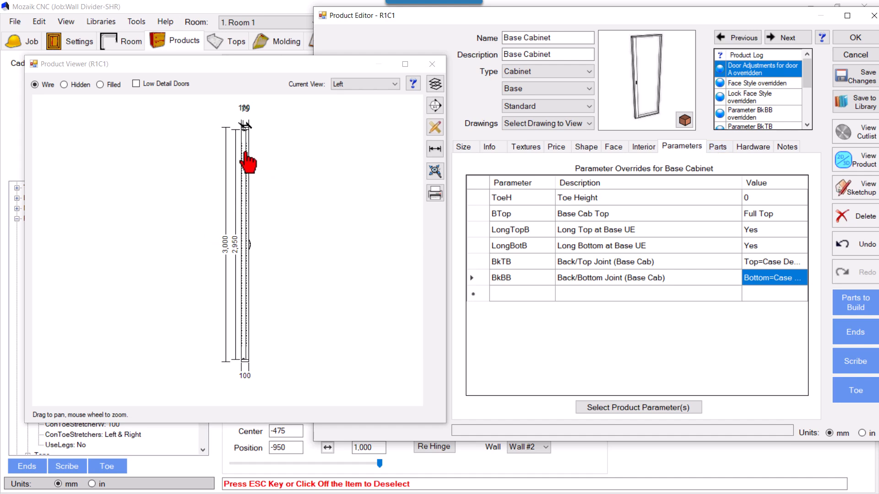
click(666, 408)
click(455, 64)
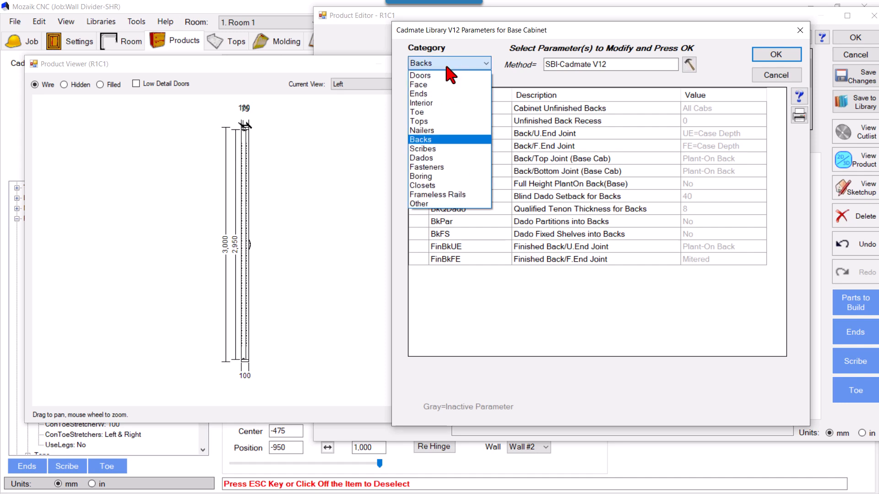
click(439, 180)
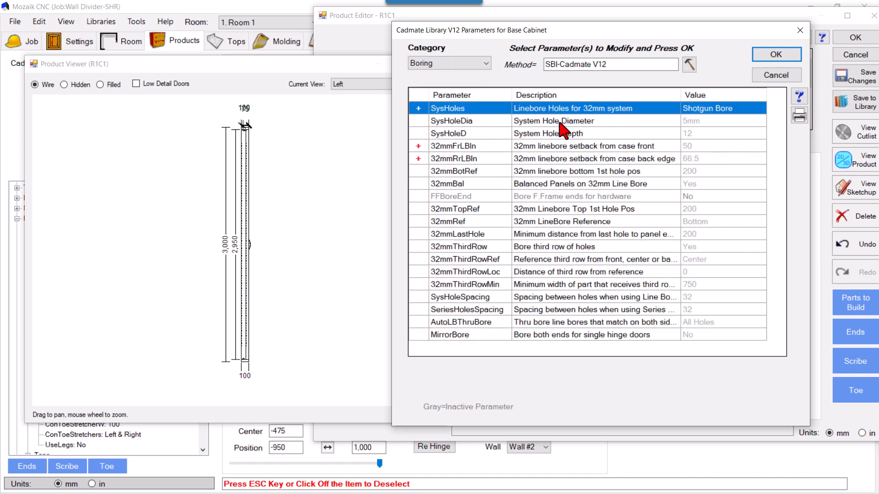
click(776, 54)
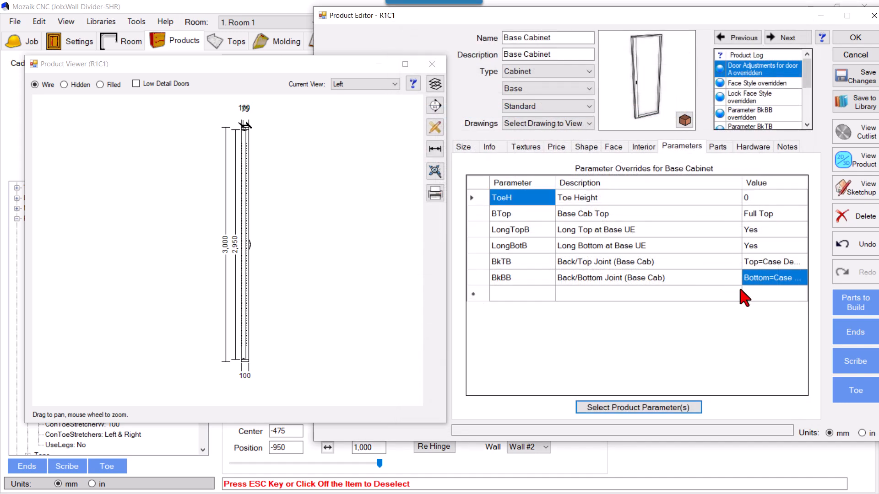
click(769, 293)
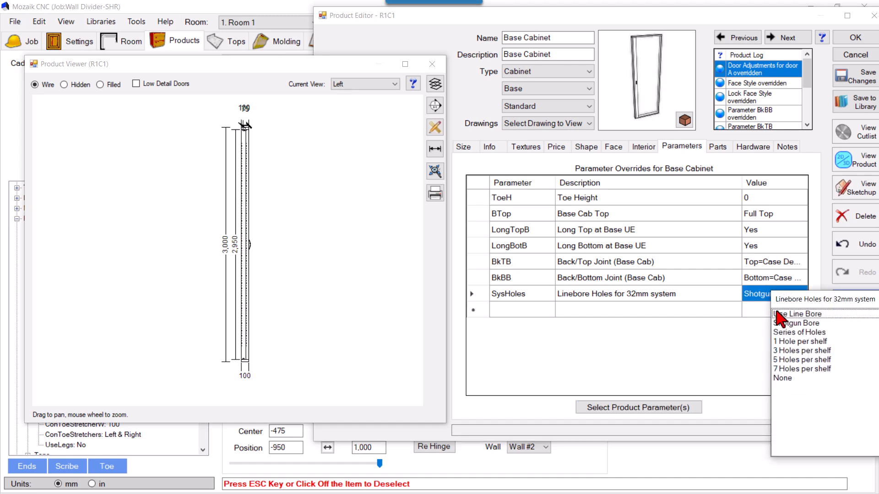
click(781, 379)
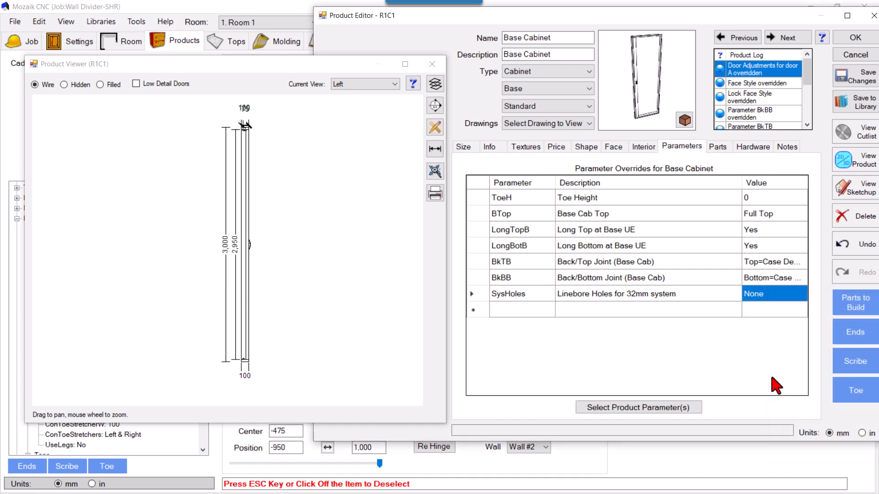
Show the product in Filled display and delete the left and right unfinished ends from its parts.
click(717, 147)
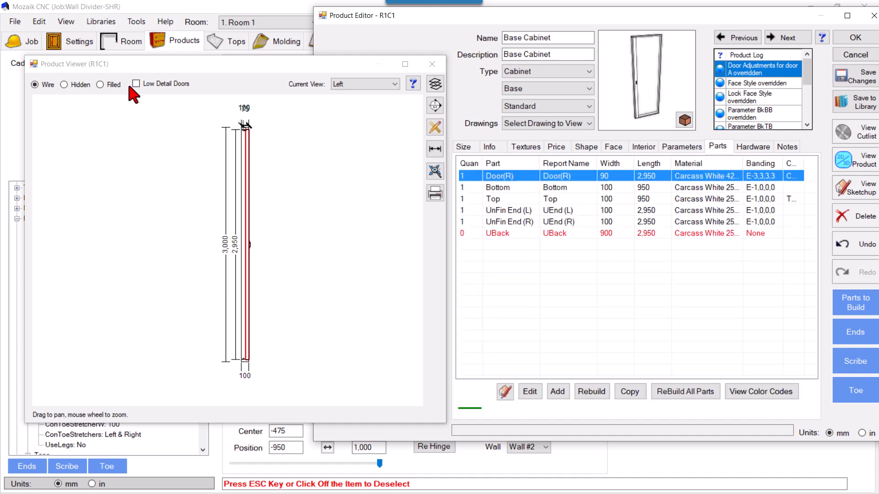
click(114, 87)
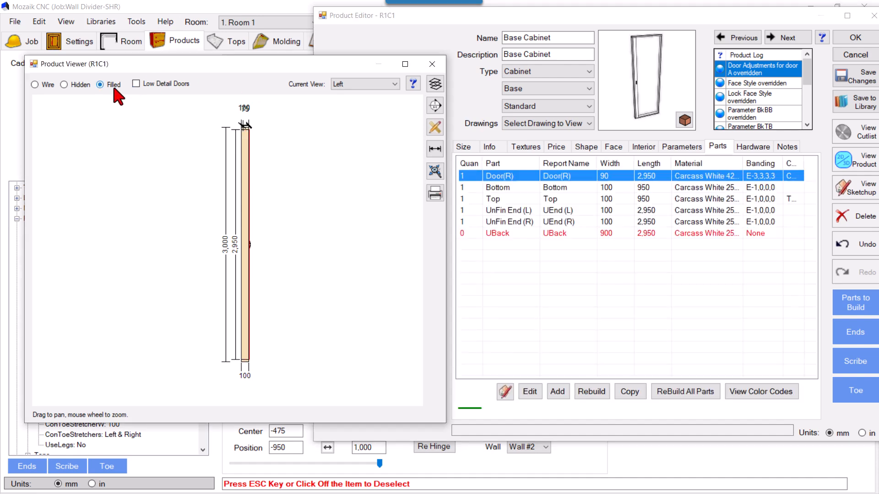
click(543, 211)
click(852, 218)
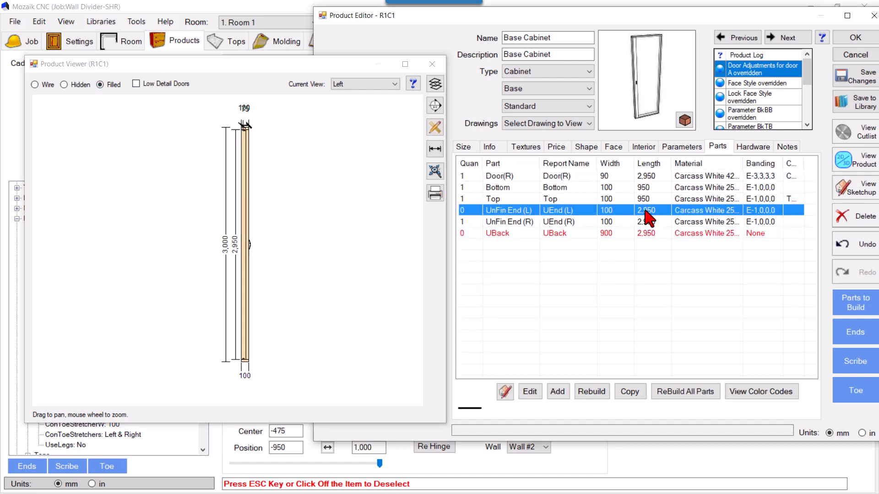
click(558, 222)
Examine where the door sits under the top panel in the Left view and compare it with the divider's reference drawing.
scroll(256, 142, up, 3)
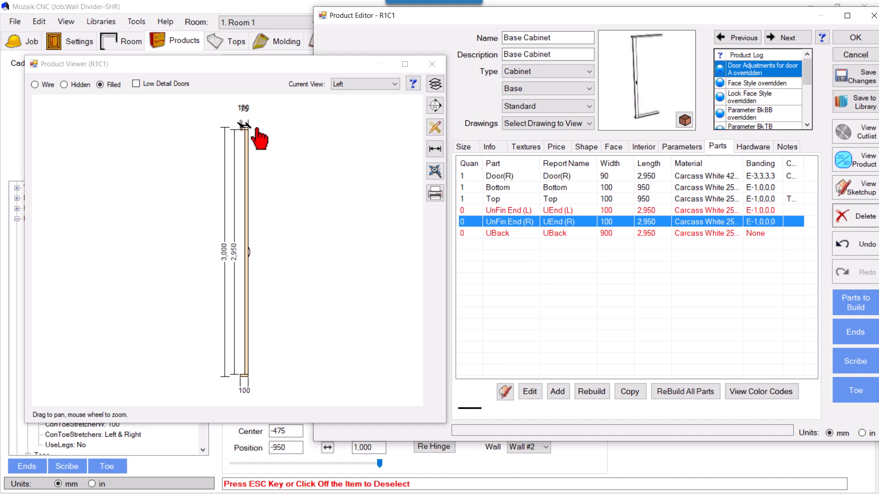
scroll(247, 136, up, 4)
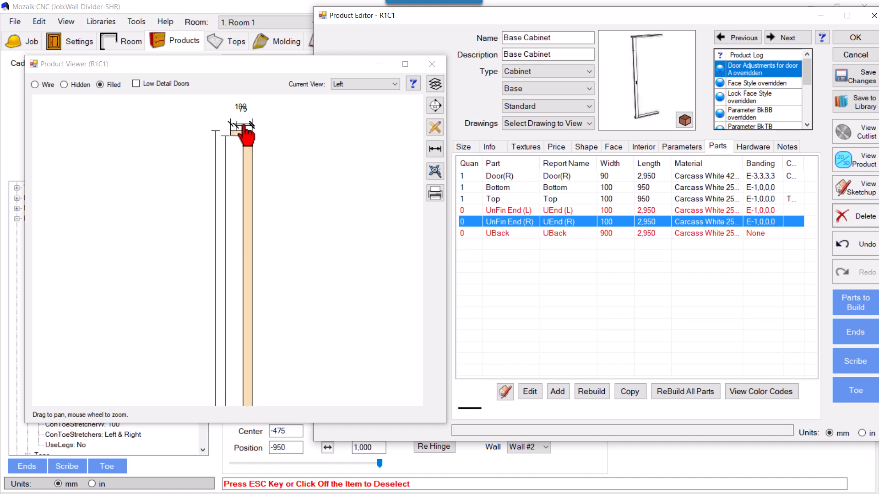
scroll(247, 155, up, 1)
scroll(253, 173, up, 1)
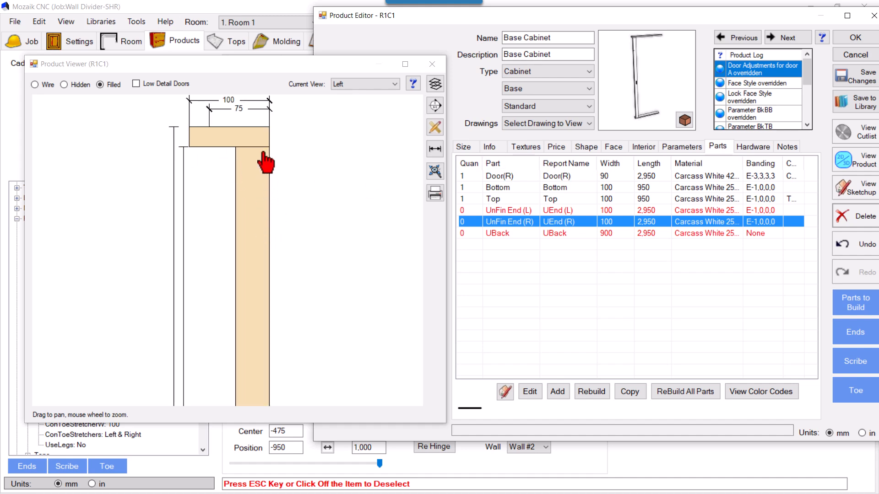
scroll(264, 140, up, 3)
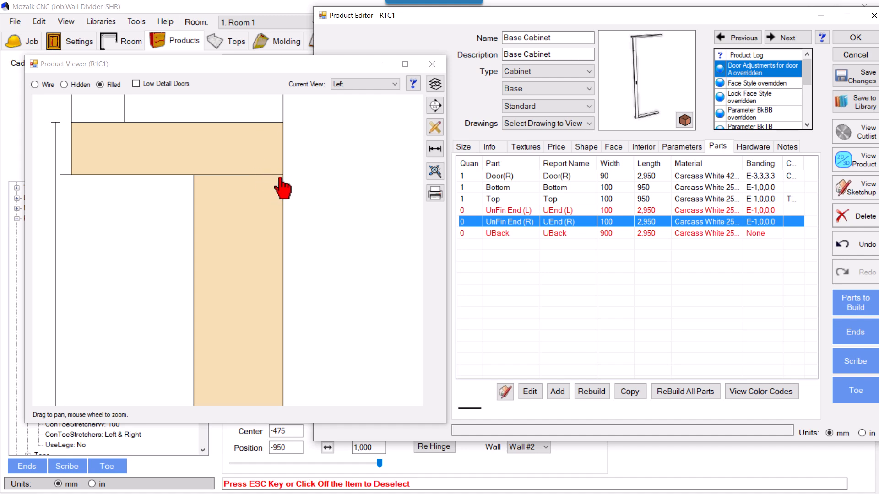
click(434, 149)
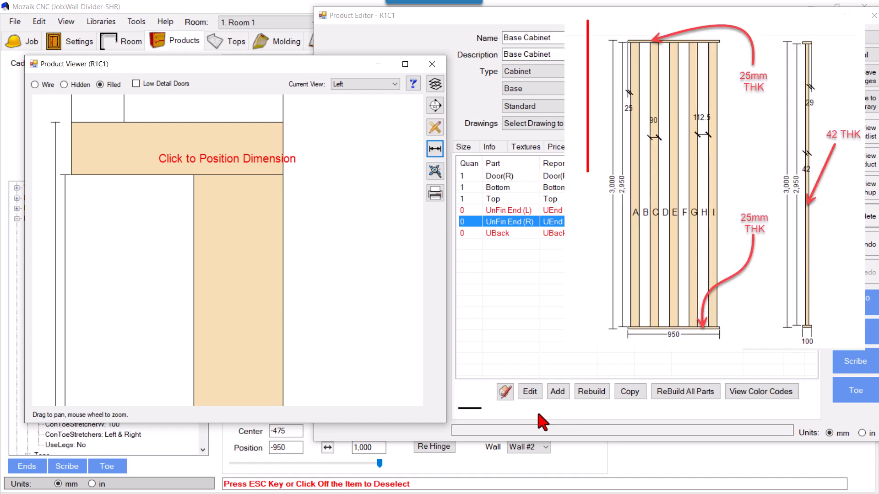
key(super)
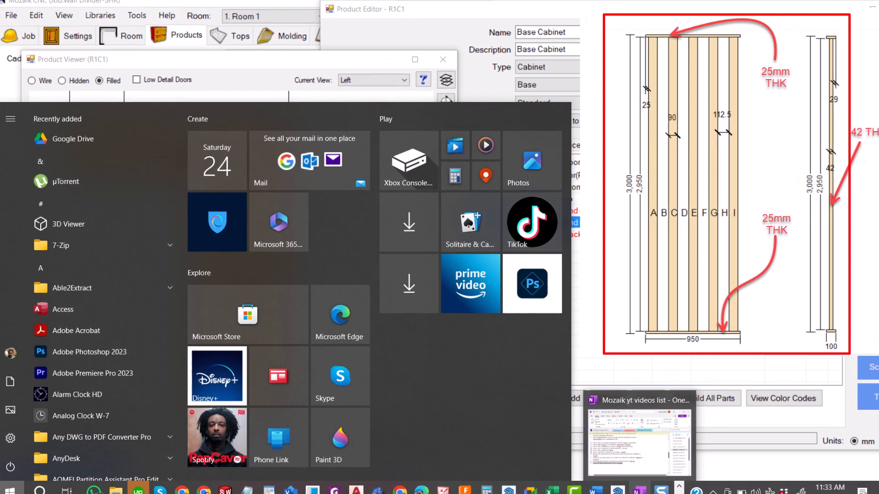
click(602, 486)
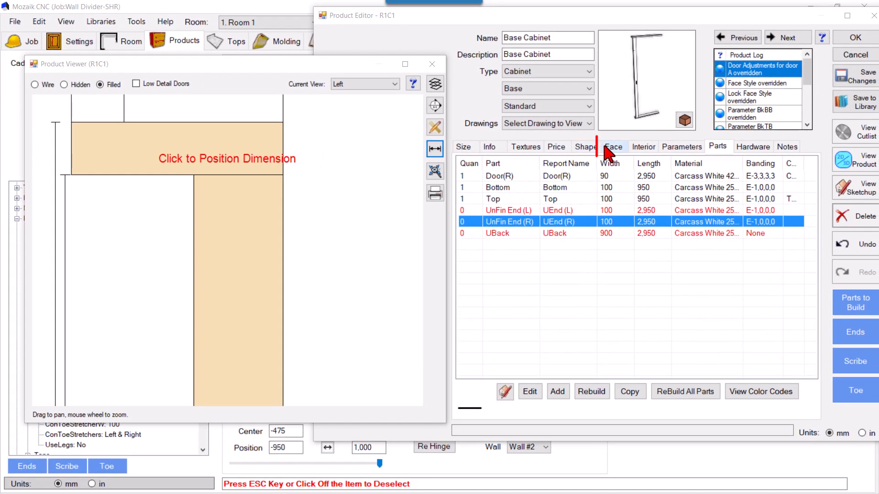
Set the inset of slat door A to 29 mm in its reveal adjustments.
click(612, 147)
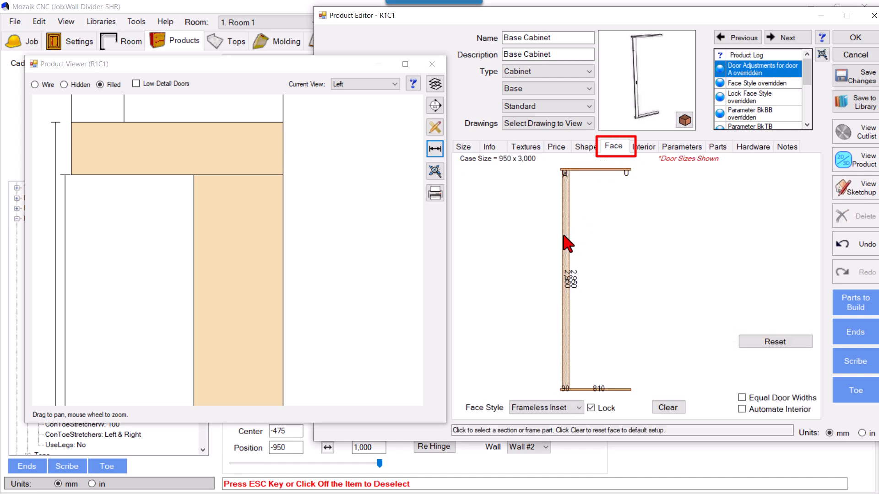
click(562, 235)
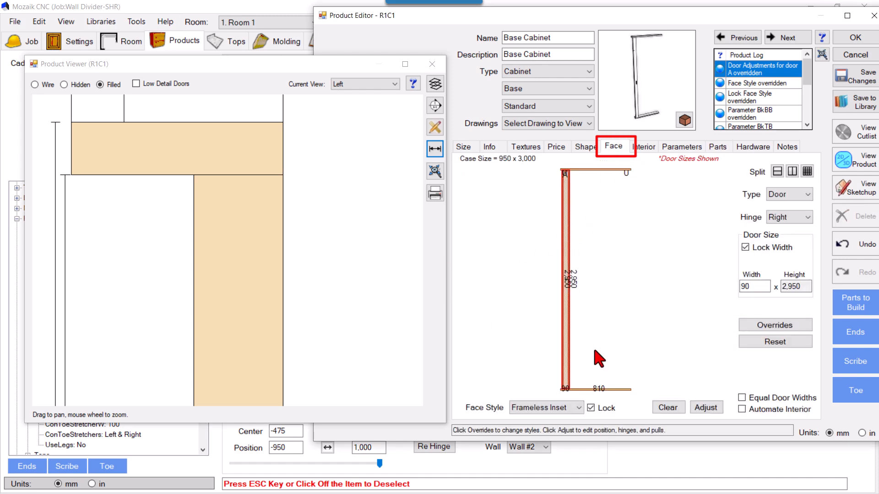
click(698, 409)
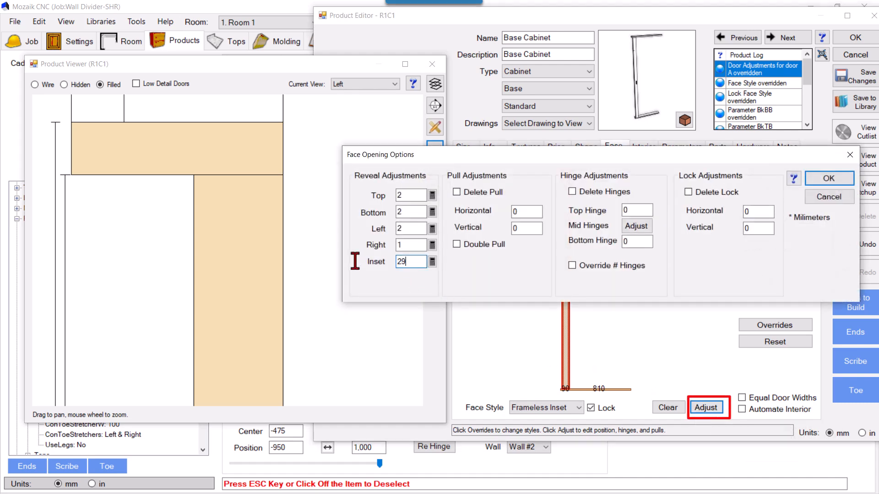
key(Return)
Dimension the distance from the slat's face to the adjacent edge of the top panel in the Left view.
click(435, 150)
click(215, 175)
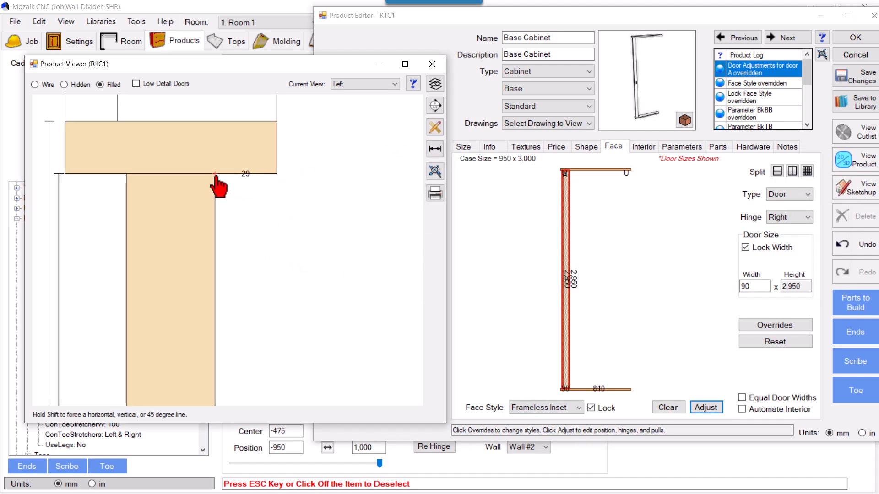
click(242, 220)
Show the product in Perspective view and set slat door A's hinge to None.
scroll(245, 231, down, 5)
click(365, 85)
click(348, 133)
mouse_move(324, 234)
mouse_down()
mouse_move(317, 236)
mouse_move(375, 221)
mouse_move(357, 243)
mouse_move(331, 248)
mouse_up()
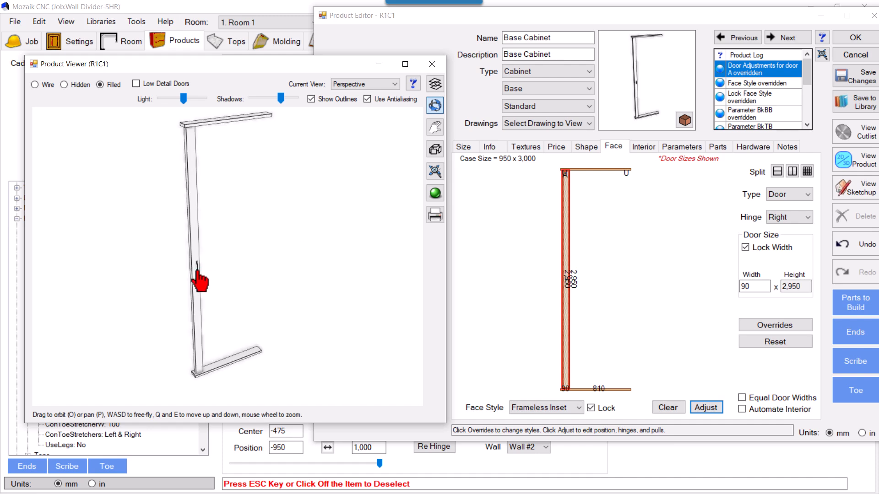
drag(215, 274, 296, 269)
mouse_move(254, 297)
mouse_down()
mouse_move(236, 304)
mouse_move(263, 289)
mouse_up()
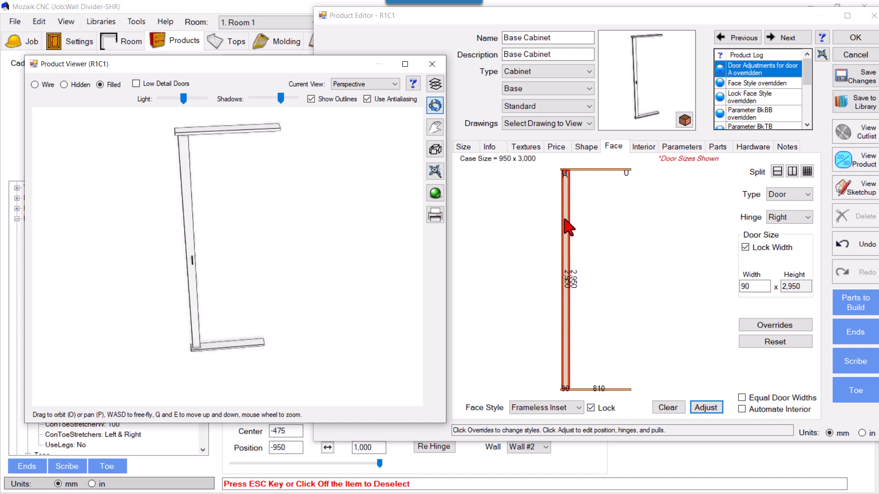
click(790, 217)
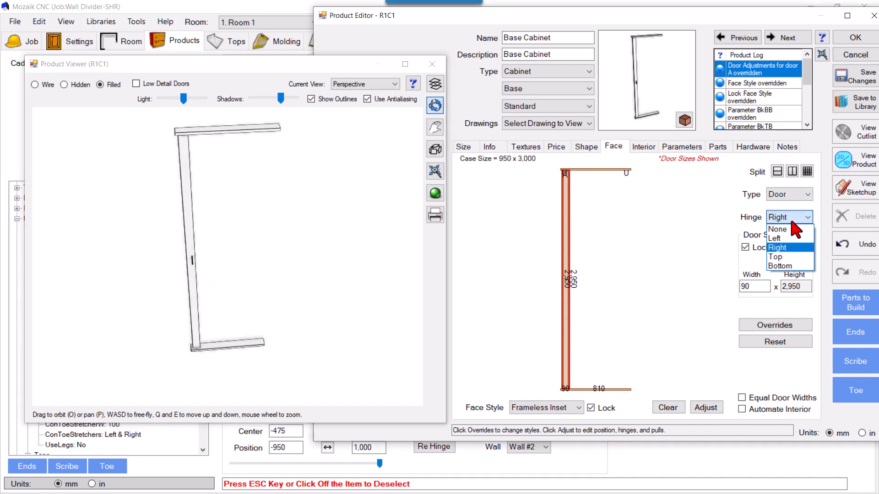
click(783, 235)
drag(291, 237, 199, 192)
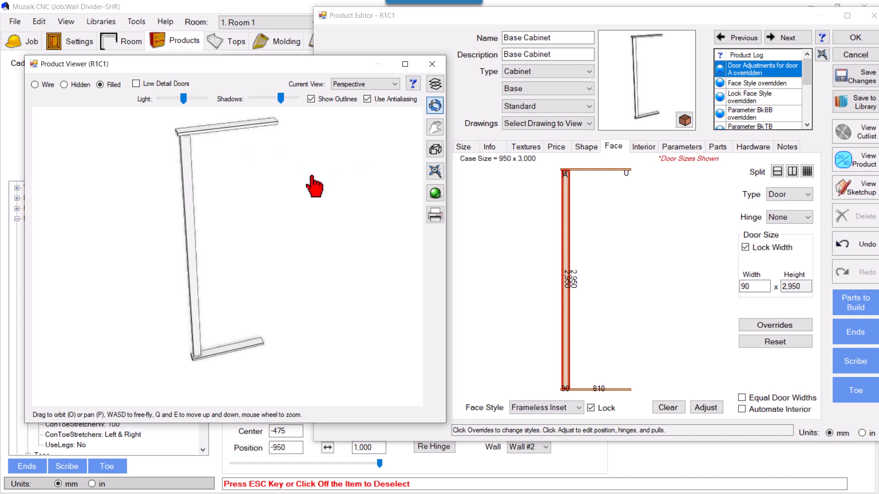
drag(288, 259, 239, 257)
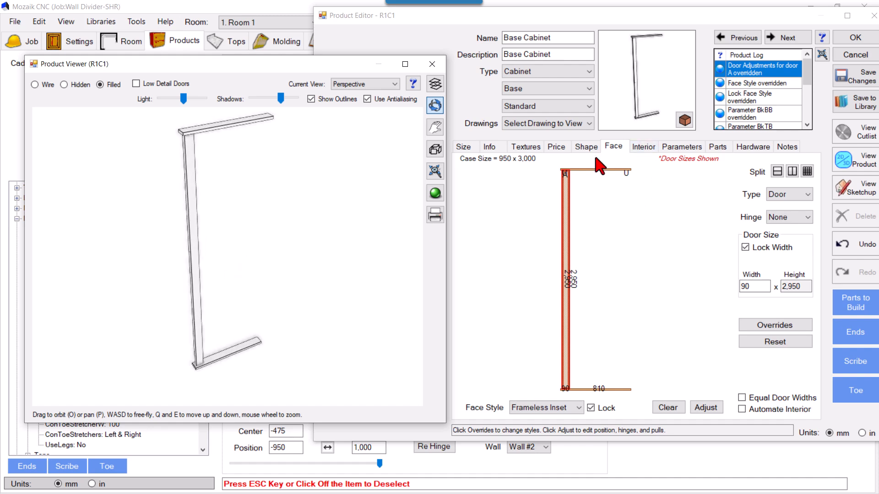
Split the open section beside slat A into two side-by-side Open sections and set the width of the one next to the slat to 112.5 mm.
click(590, 211)
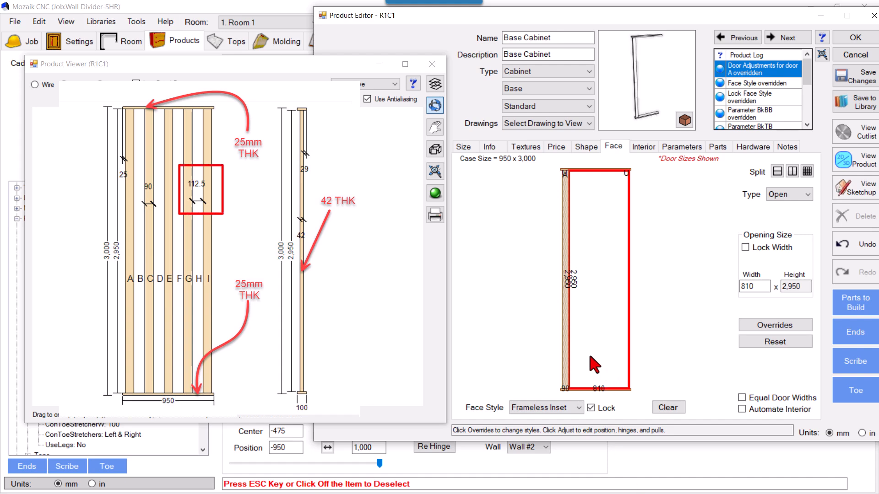
key(super)
click(643, 485)
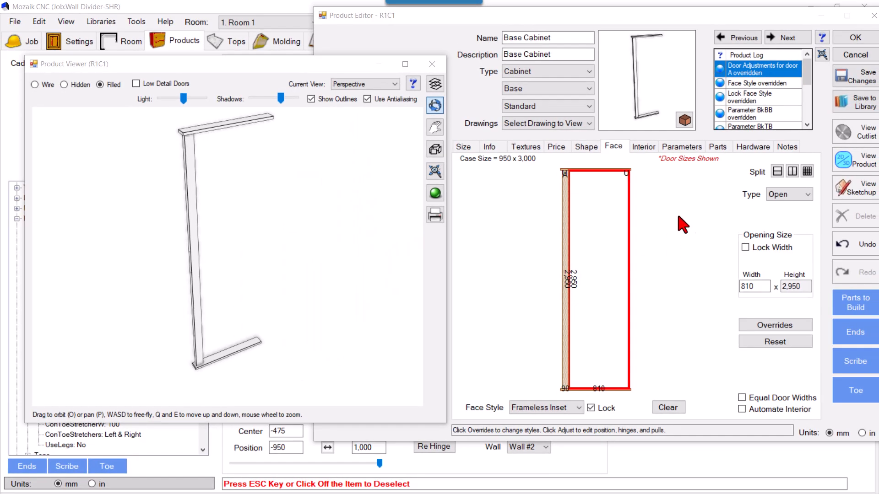
click(806, 171)
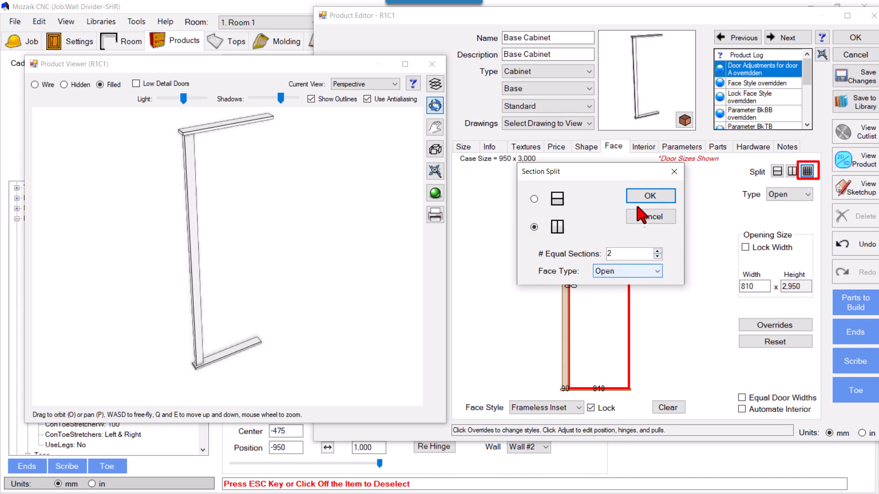
click(648, 197)
click(586, 223)
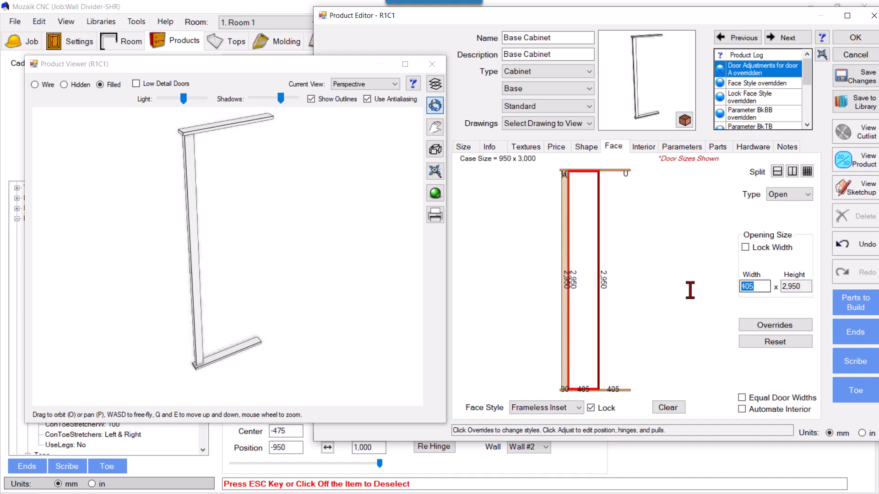
text(112.5)
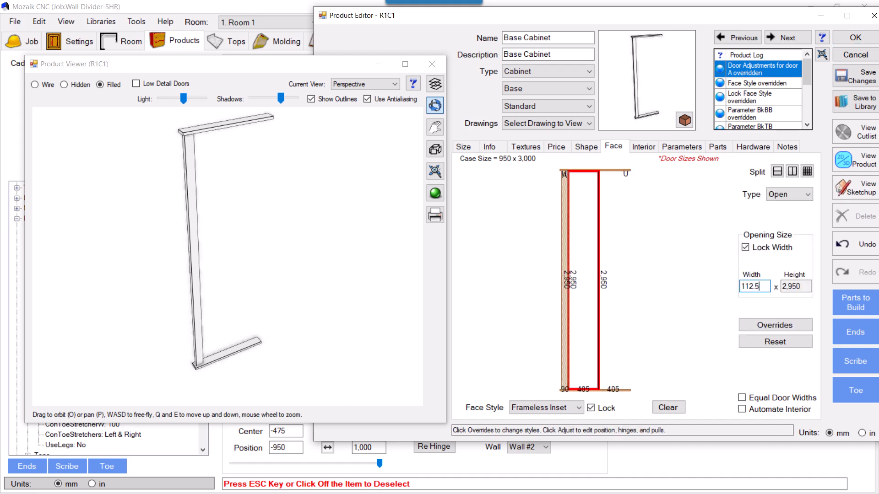
key(Return)
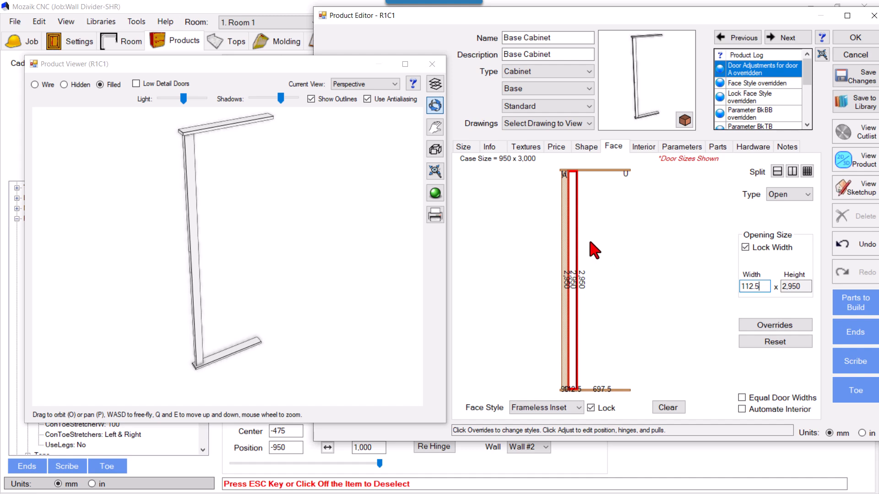
Split the remaining wide opening into two equal side-by-side Open sections.
click(600, 213)
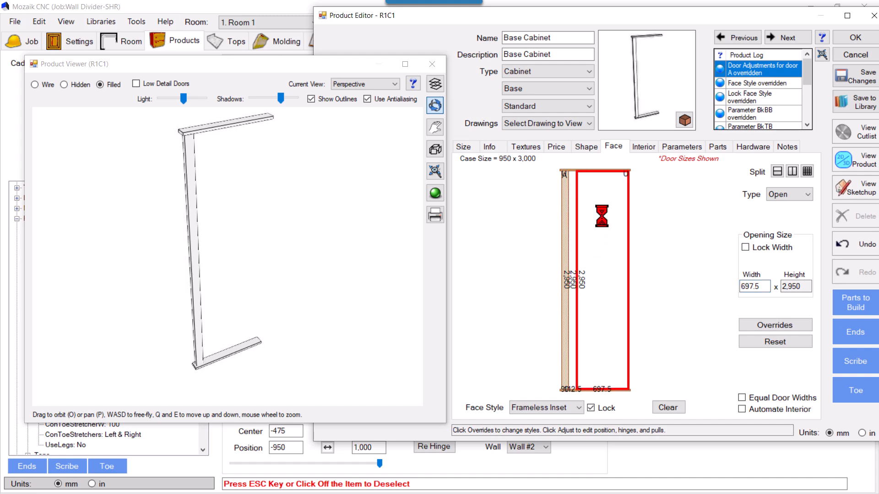
click(807, 172)
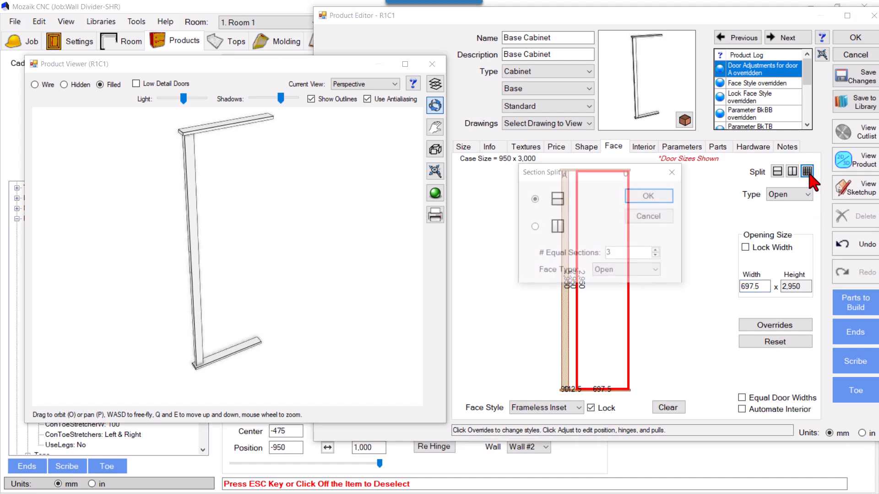
click(540, 227)
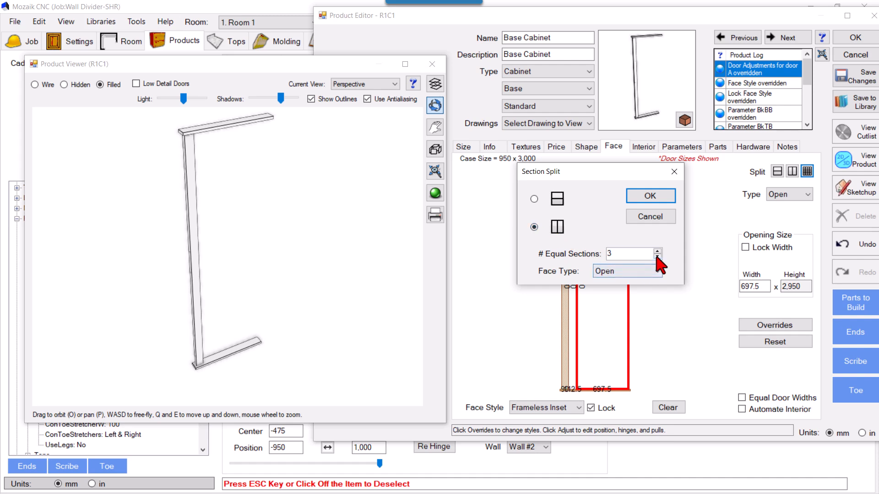
click(625, 257)
text(2)
click(649, 196)
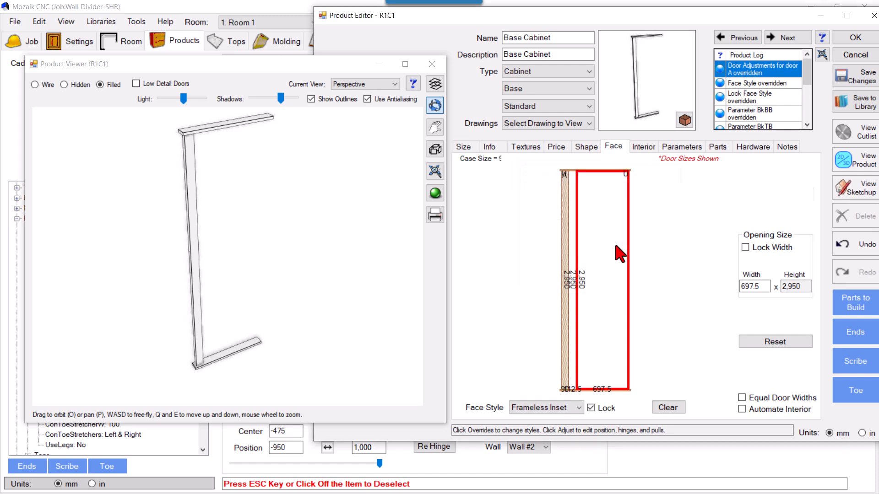
Set the new section next to the 112.5 mm gap to 90 mm wide and make it a Door.
click(590, 222)
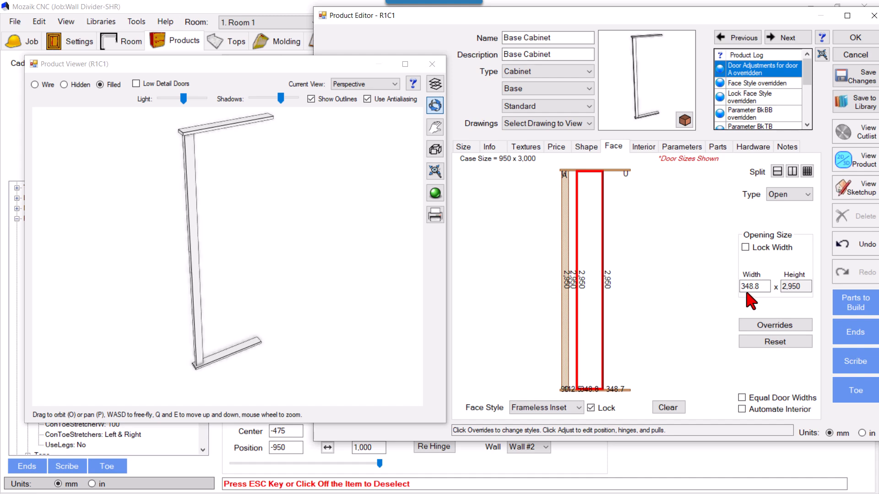
text(90)
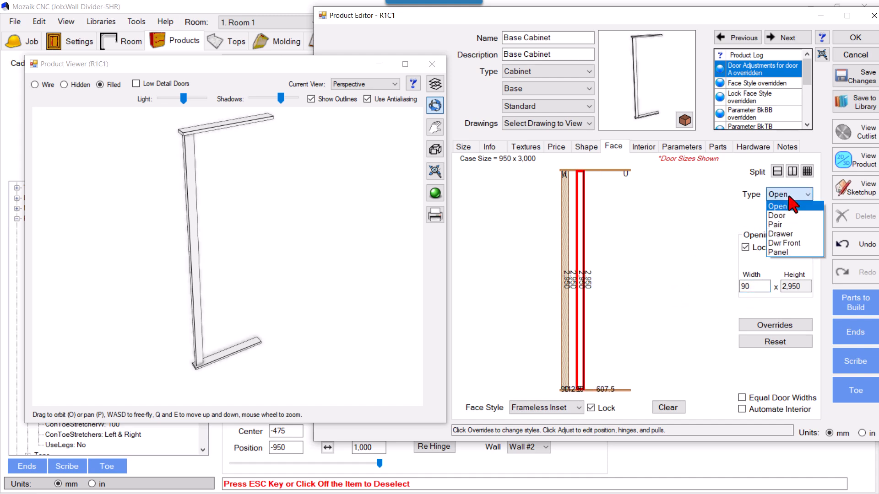
click(777, 215)
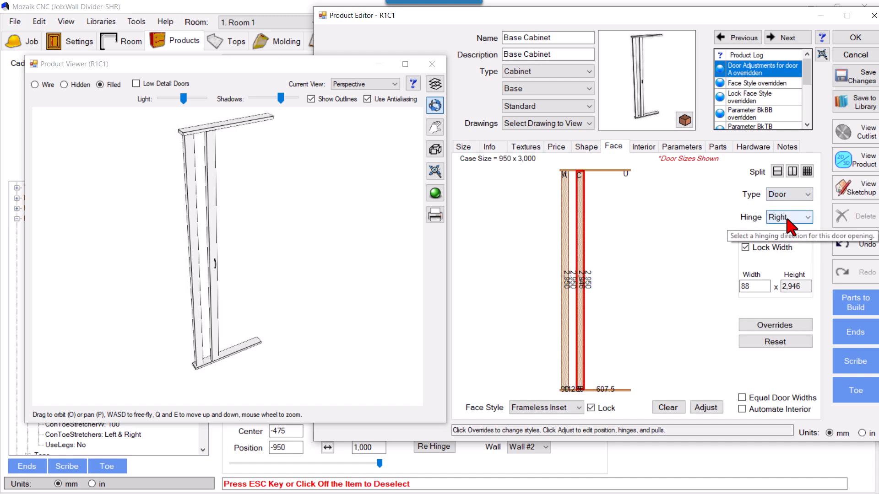
Examine the gaps between the new slat C and the top and bottom panels in the Front view.
click(361, 84)
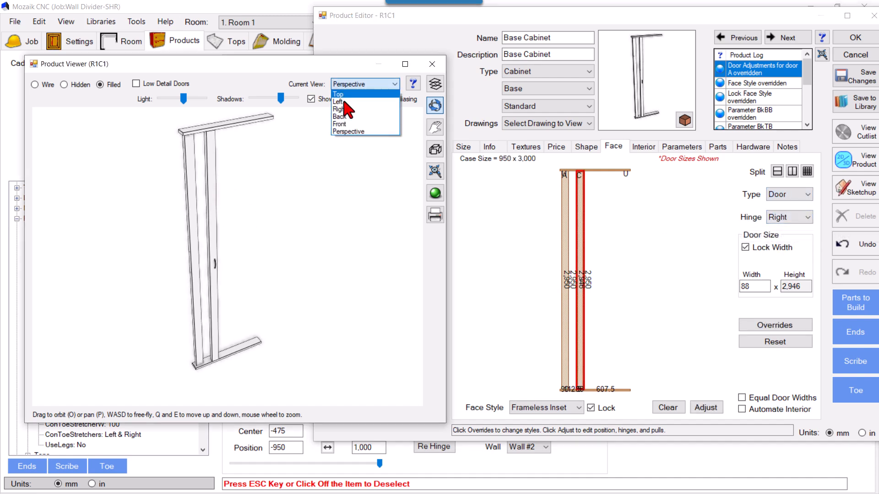
click(354, 137)
scroll(245, 157, up, 3)
scroll(221, 132, up, 4)
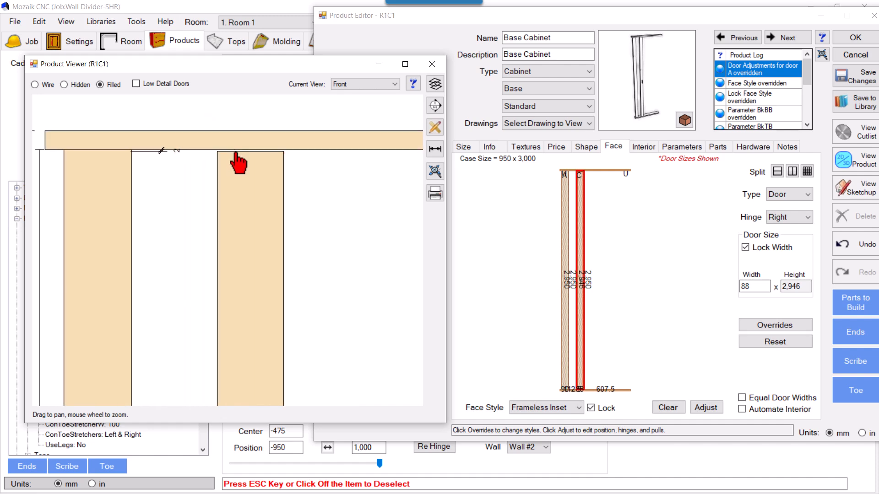
scroll(239, 163, down, 6)
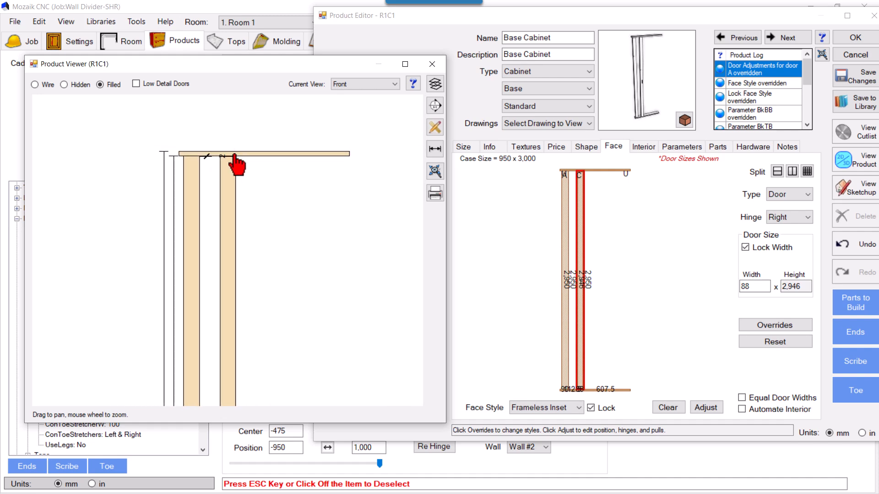
scroll(232, 184, down, 2)
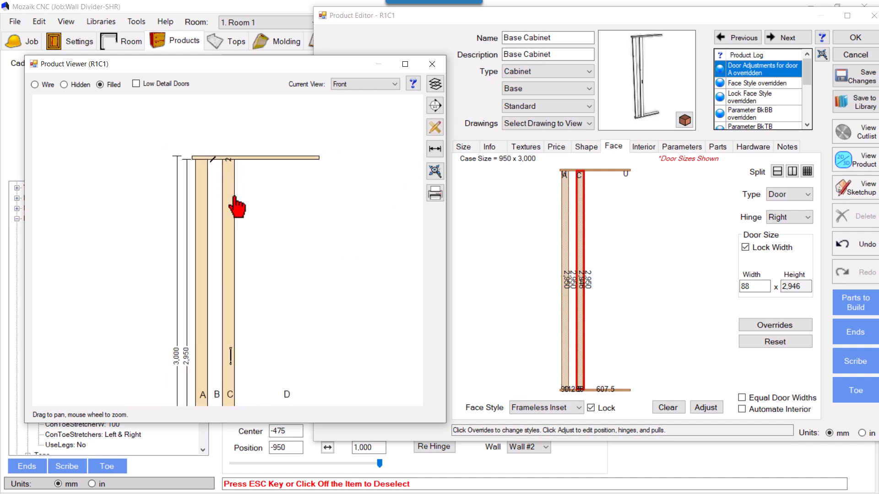
scroll(224, 220, down, 1)
scroll(237, 186, down, 4)
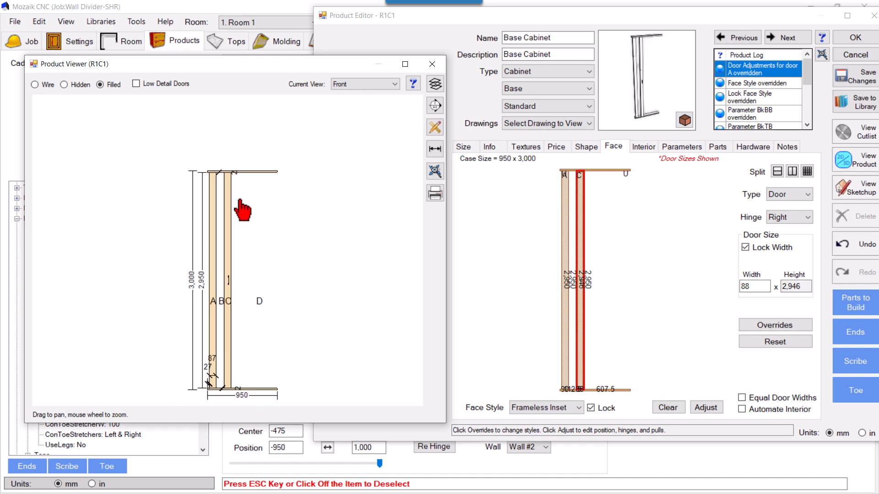
scroll(233, 399, up, 6)
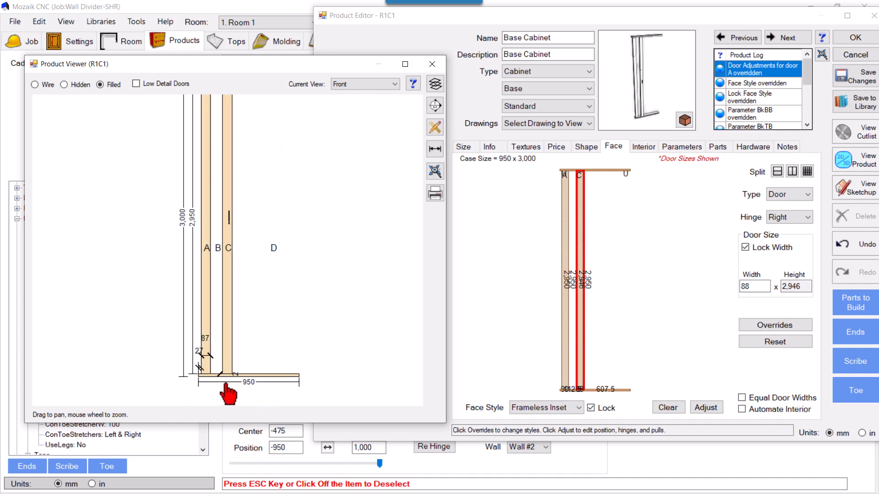
scroll(226, 391, up, 6)
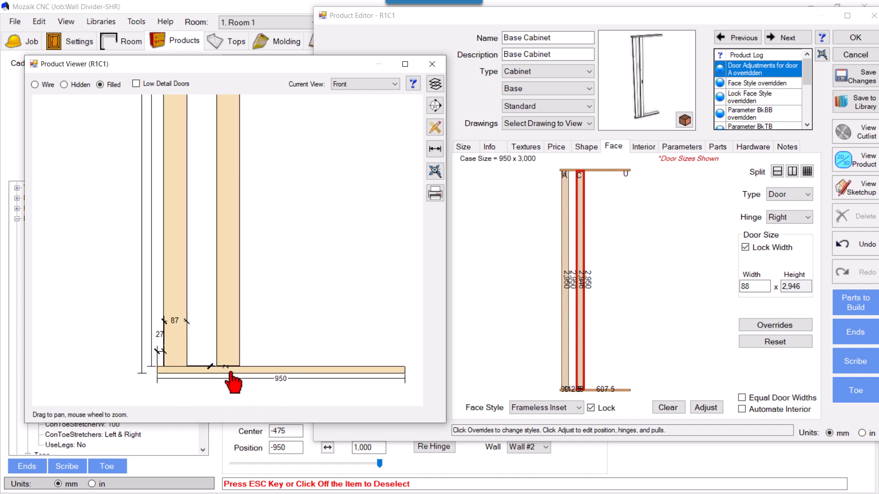
scroll(235, 379, up, 3)
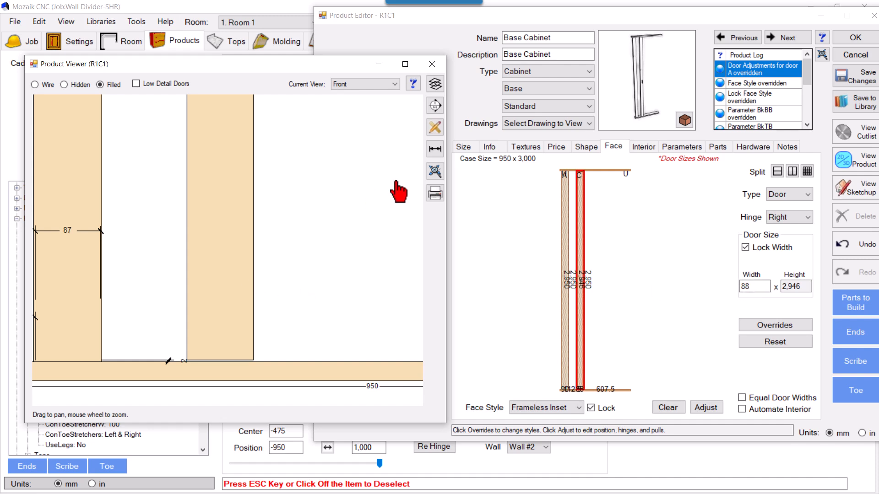
Dimension the gap between slats A and C in the Front view.
click(434, 148)
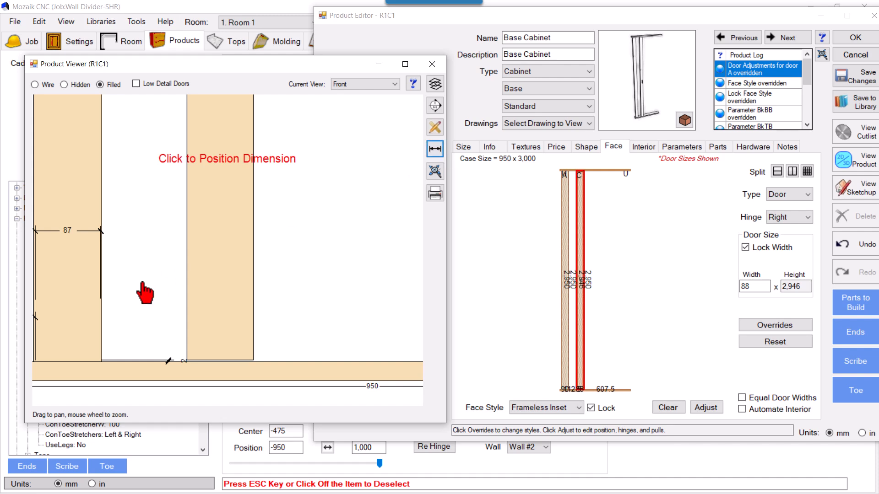
click(189, 328)
click(98, 337)
click(165, 214)
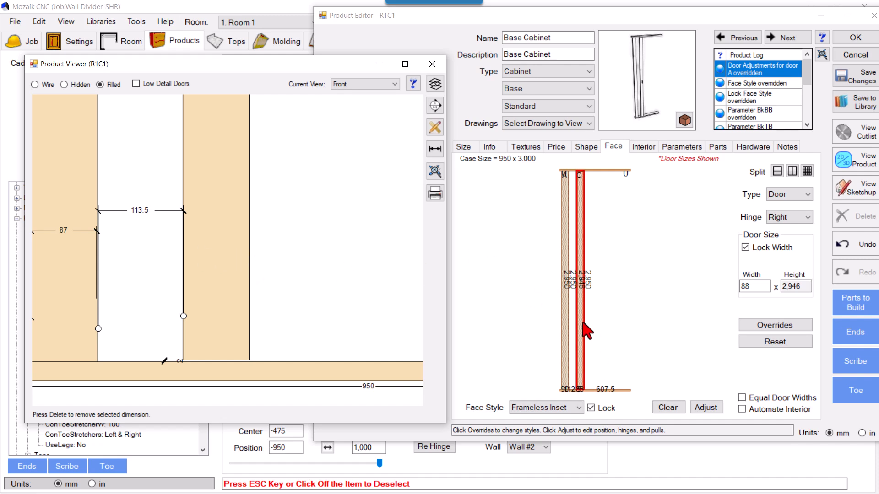
Set door C's reveal adjustments to 2 mm top, 2 mm bottom, 1 mm left and 1 mm right, and fill in its inset.
click(705, 407)
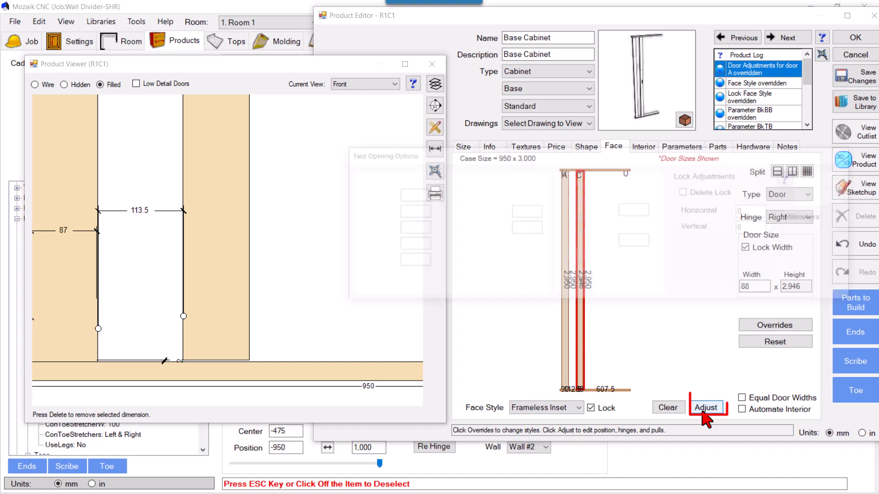
double_click(409, 200)
text(2)
key(Tab)
text(2)
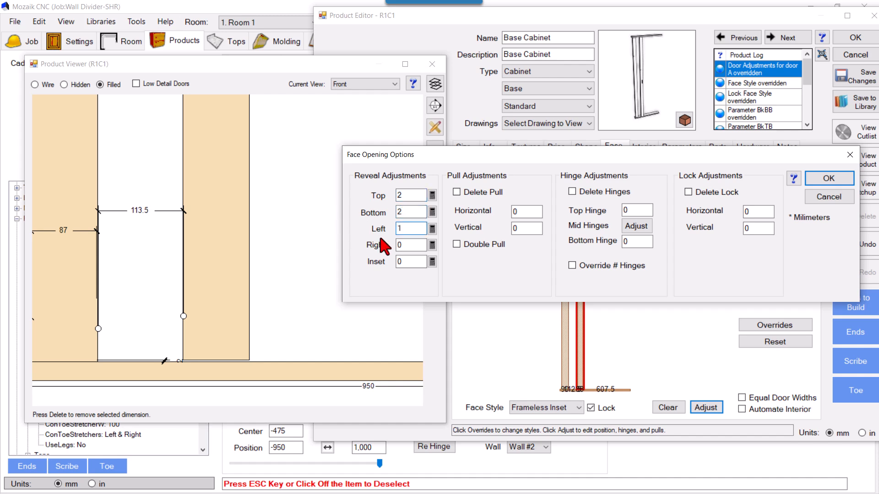
text(120)
key(Return)
Examine the slats from the Left view and from several angles in the Perspective view.
click(341, 85)
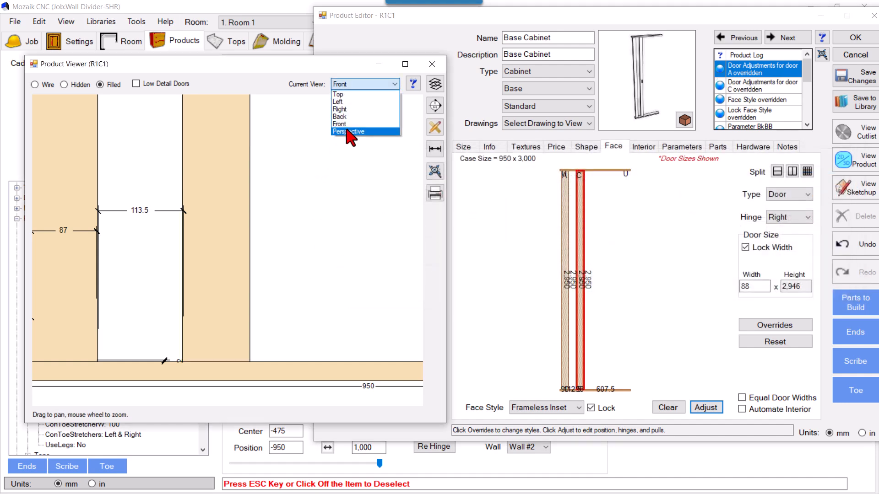
click(349, 135)
drag(320, 222, 353, 243)
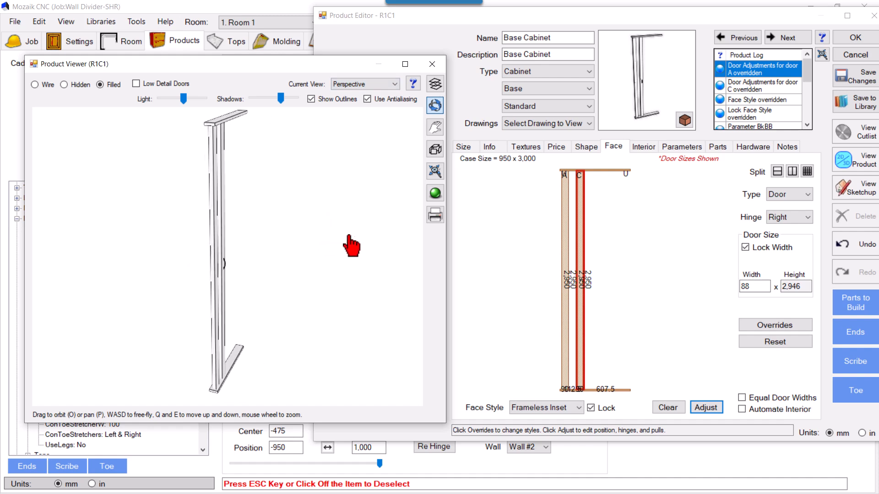
click(362, 84)
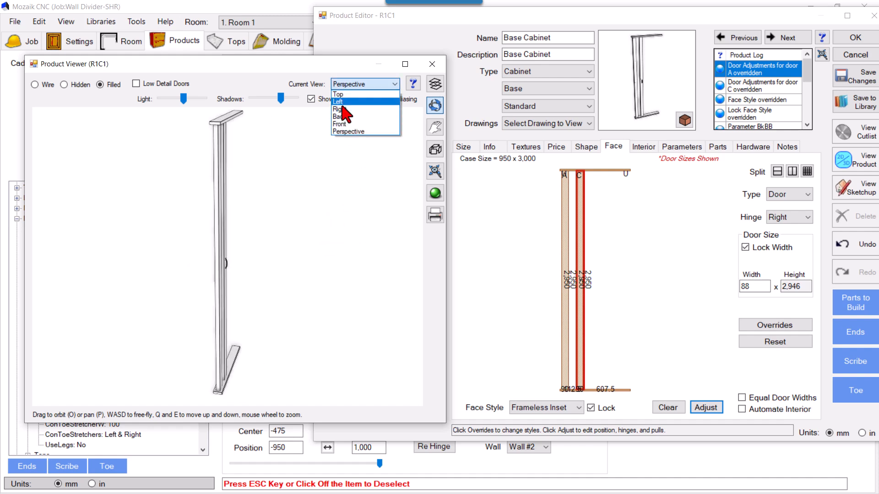
click(341, 102)
click(352, 85)
click(360, 136)
drag(328, 213, 308, 239)
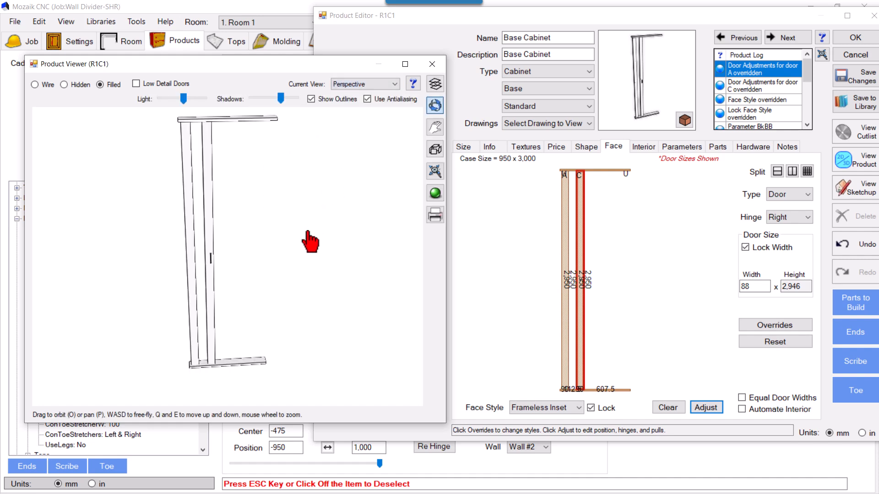
Set door C's hinge to None and check the slat in the Perspective view.
click(785, 221)
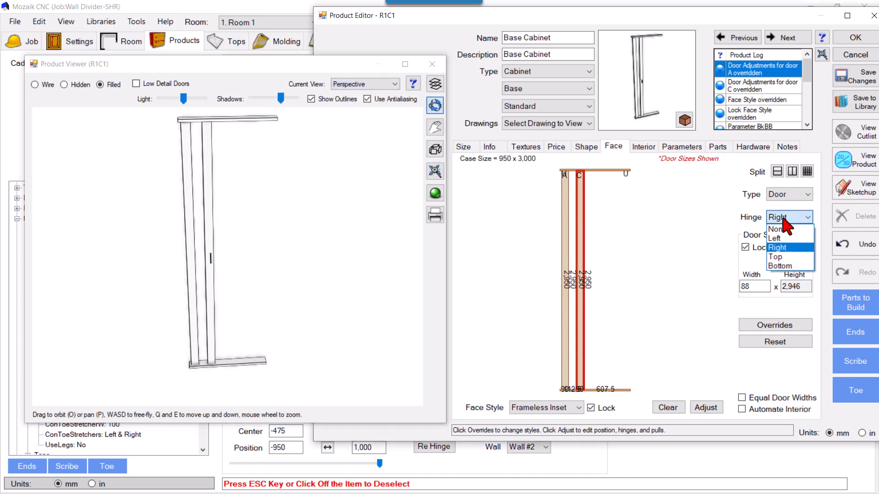
click(780, 229)
mouse_move(235, 175)
mouse_down()
mouse_move(235, 153)
mouse_move(253, 175)
mouse_up()
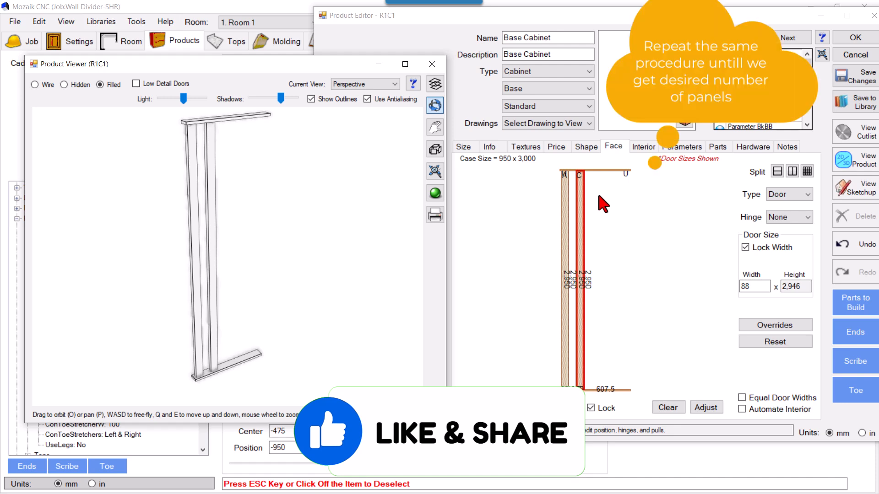
Split the remaining open section next to slat C into two equal side-by-side sections with the Open face type.
click(597, 214)
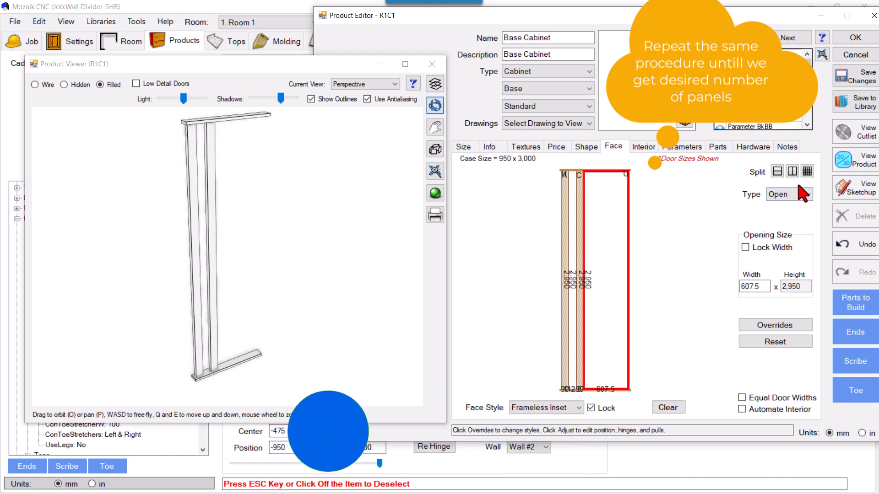
click(807, 171)
click(534, 226)
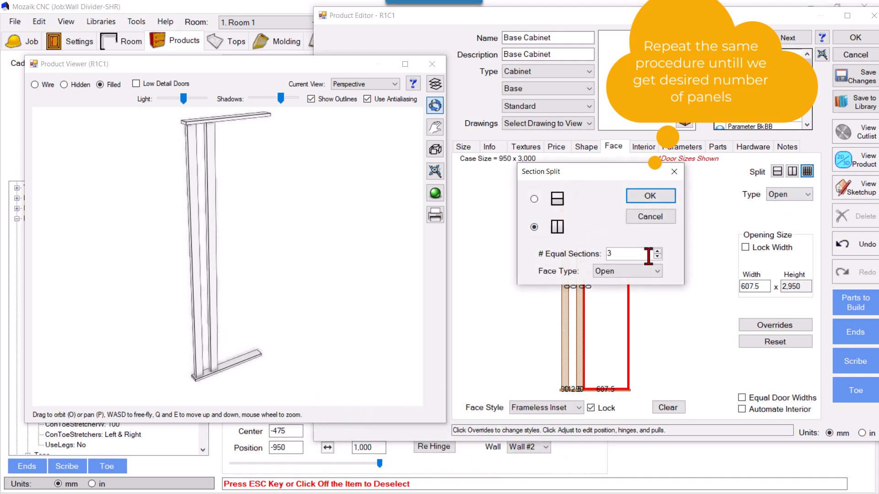
click(629, 273)
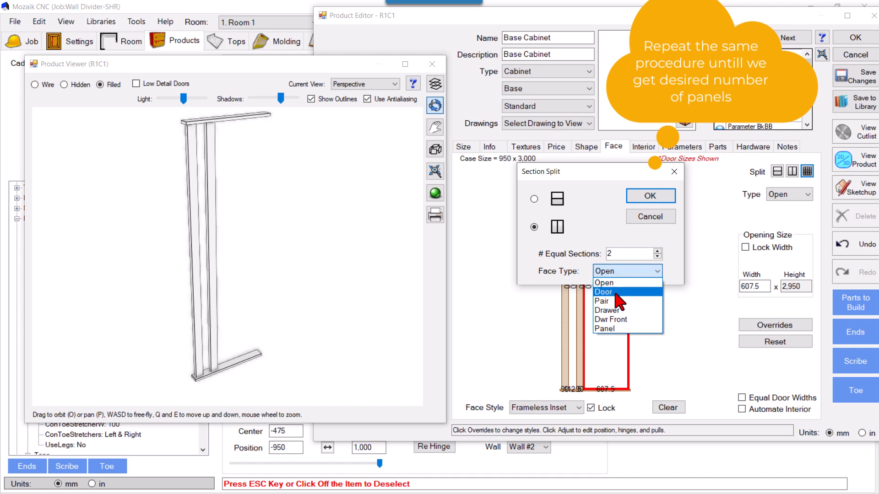
click(615, 281)
click(648, 200)
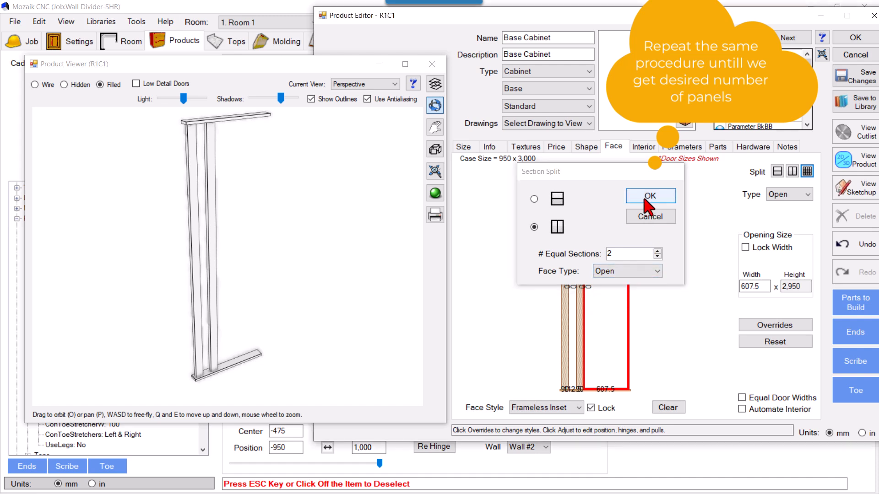
Set the width of the open section directly next to slat C to 112.5 mm.
click(599, 225)
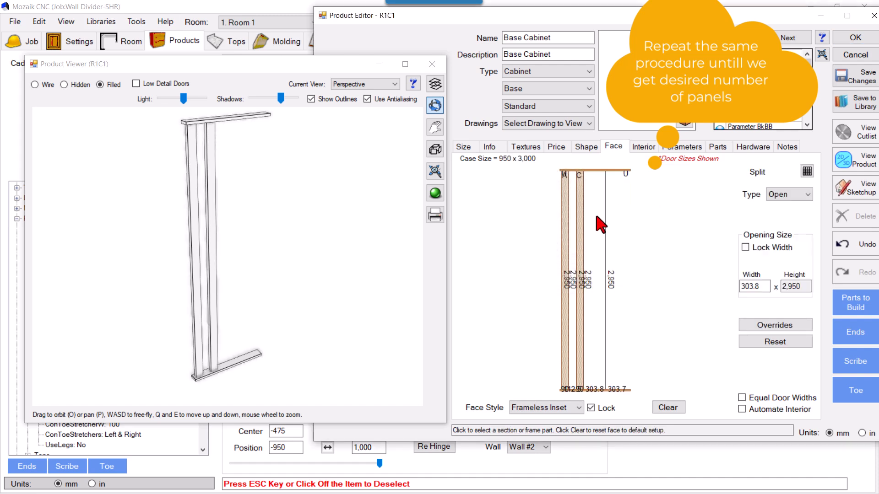
double_click(755, 288)
text(112)
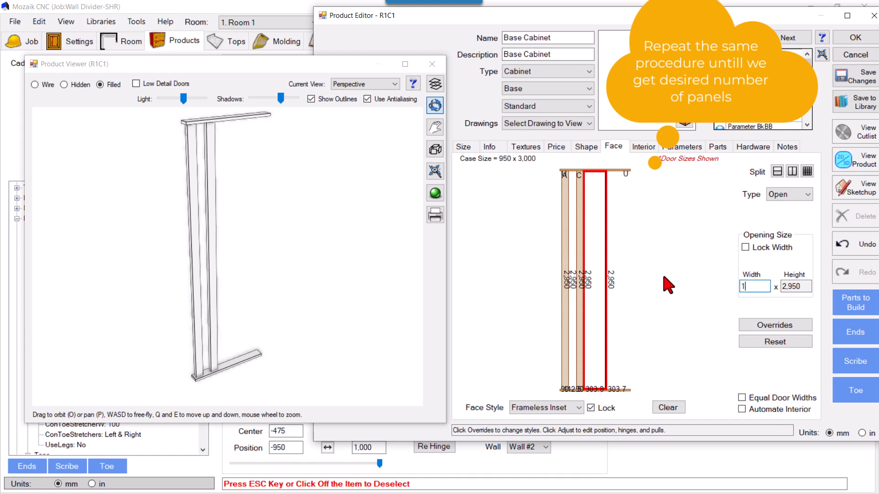
text(.5)
key(Return)
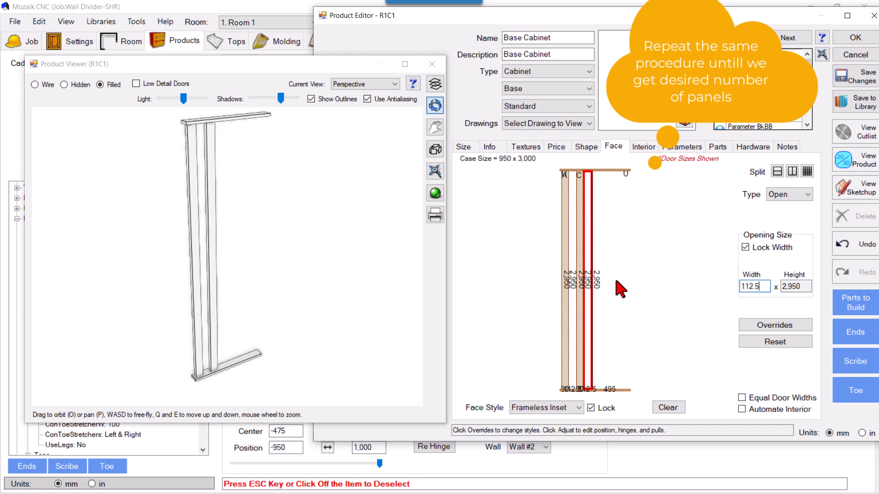
Split the remaining opening beyond the second 112.5 mm gap into two equal side-by-side Open sections.
click(612, 233)
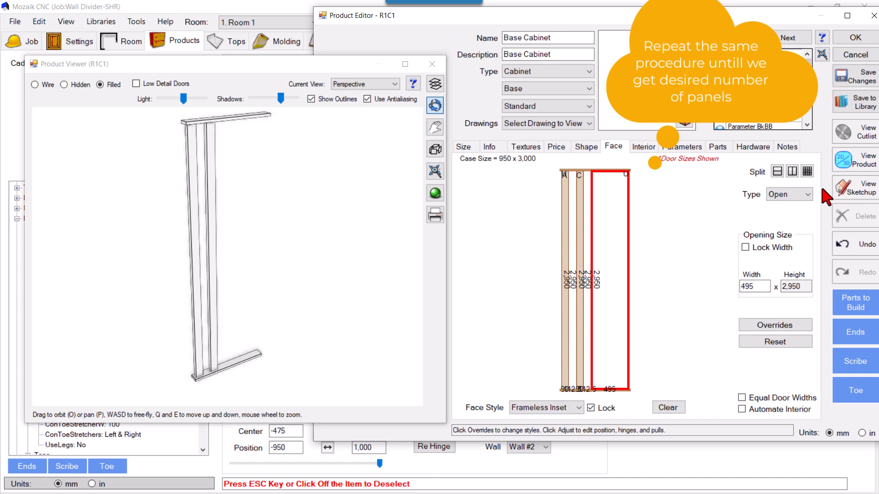
click(807, 172)
click(557, 227)
click(657, 257)
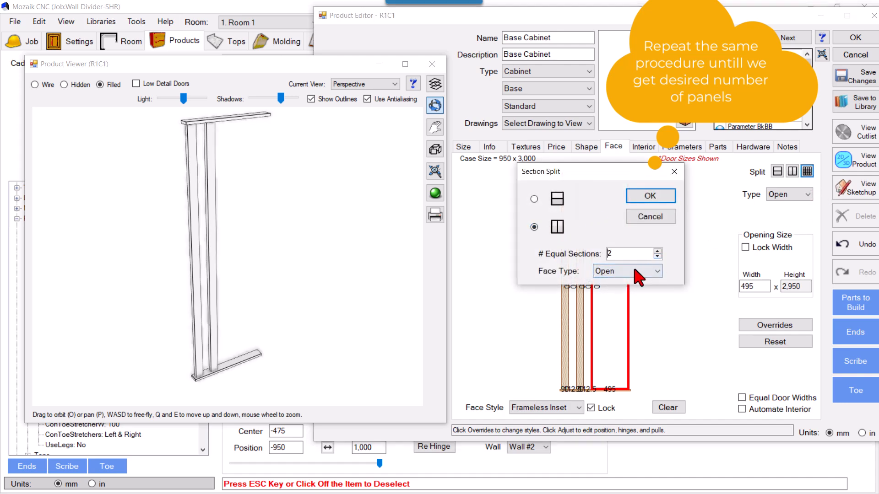
click(648, 196)
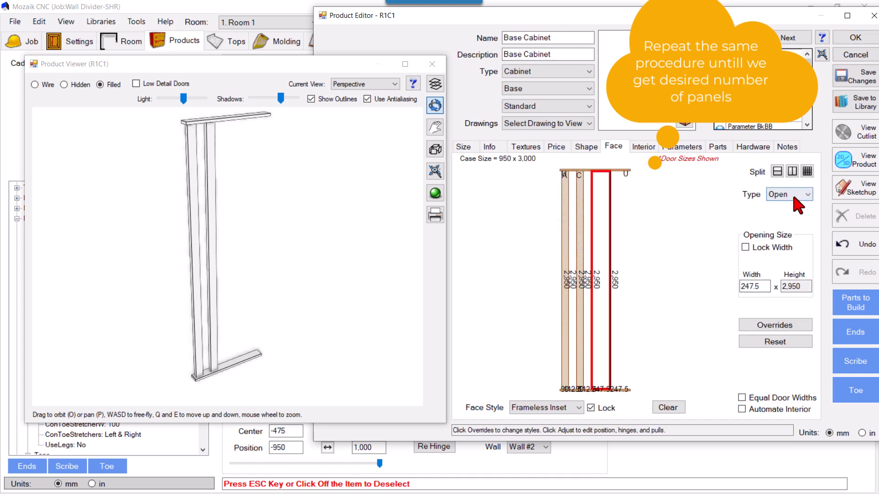
Set the section next to the second gap to 90 mm wide and make it a Door with hinge None.
double_click(757, 287)
text(90)
key(Return)
click(783, 194)
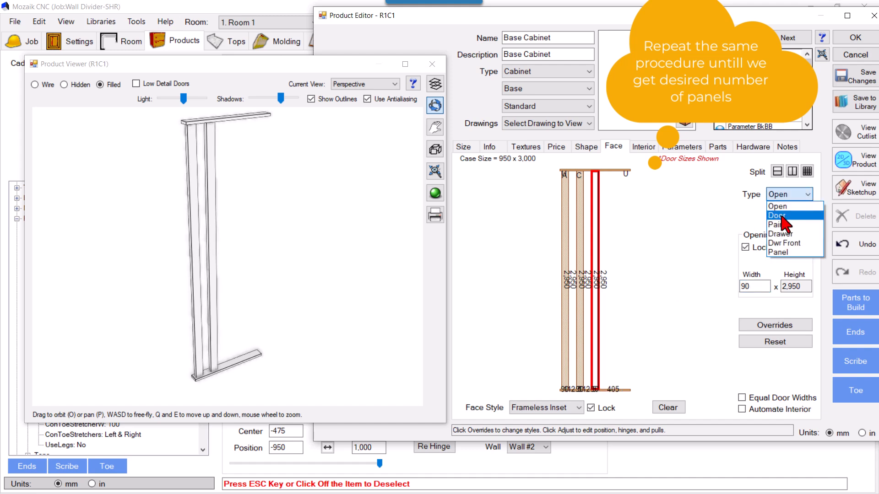
click(783, 216)
click(783, 217)
click(782, 231)
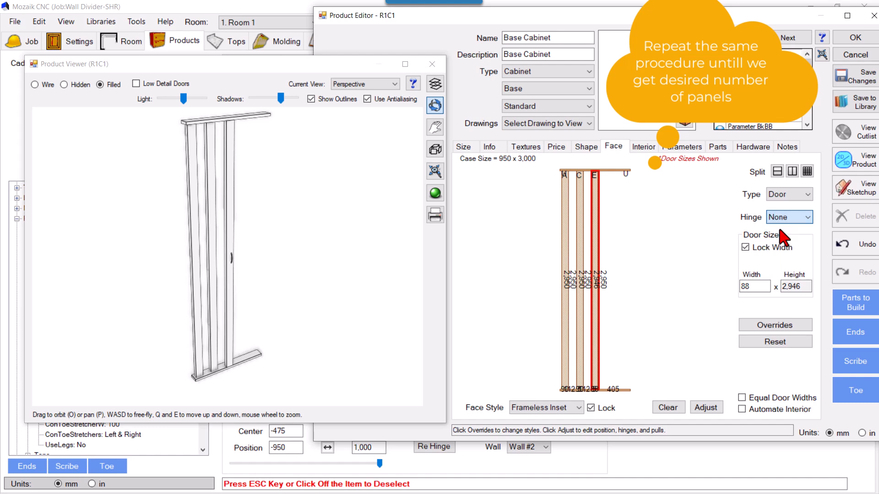
Set door E's reveal adjustments to 2 mm top, 2 mm bottom, 1 mm left and 1 mm right, with a 20 mm inset.
click(704, 406)
click(410, 196)
text(2)
key(Tab)
text(2)
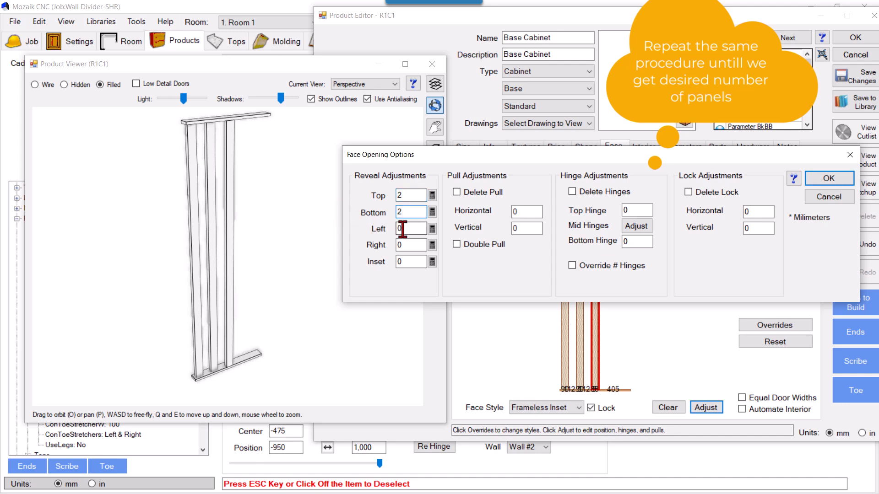
text(1)
key(Tab)
text(120)
click(828, 178)
Split the remaining opening beside slat E into two side-by-side Open sections and set the one next to the slat to 112.5 mm wide.
click(610, 214)
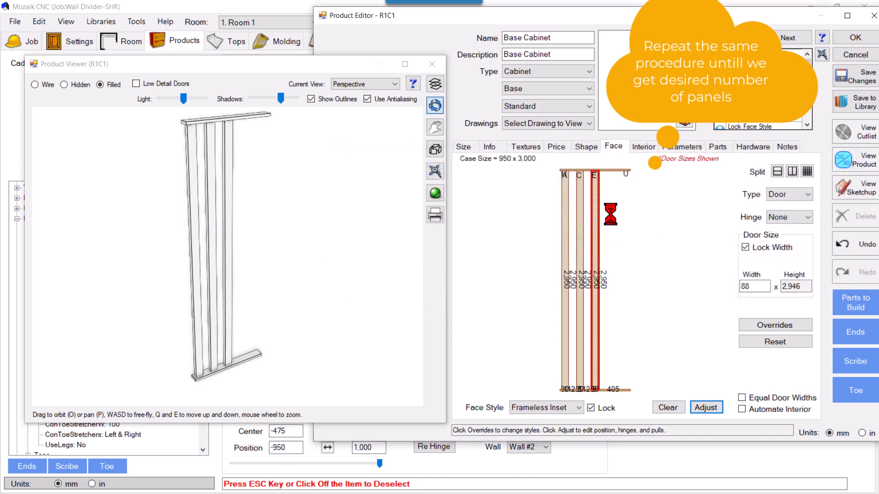
click(808, 173)
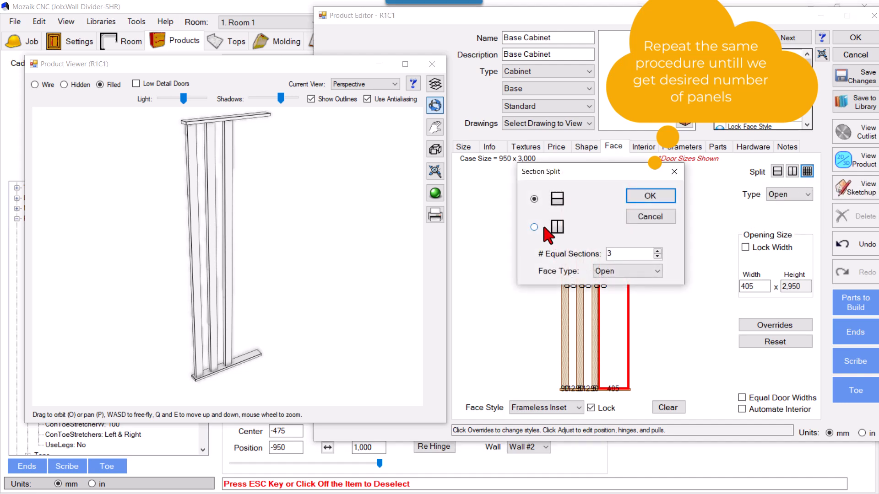
click(649, 196)
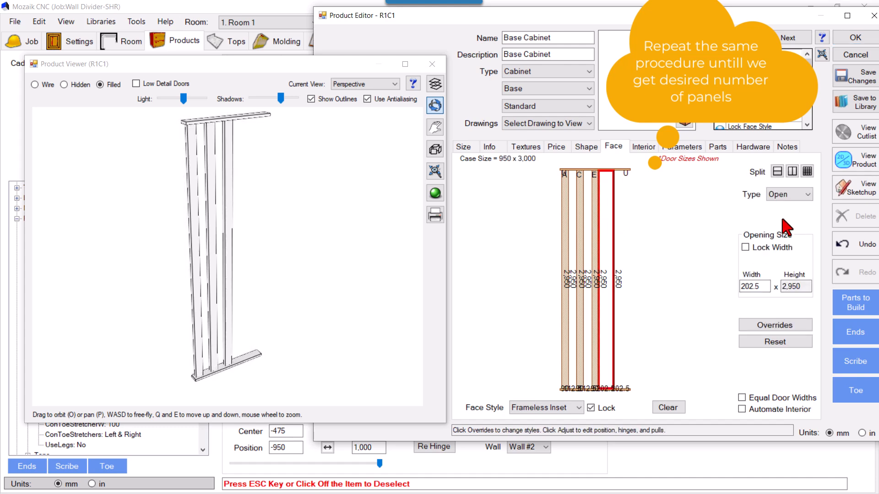
double_click(757, 286)
text(112)
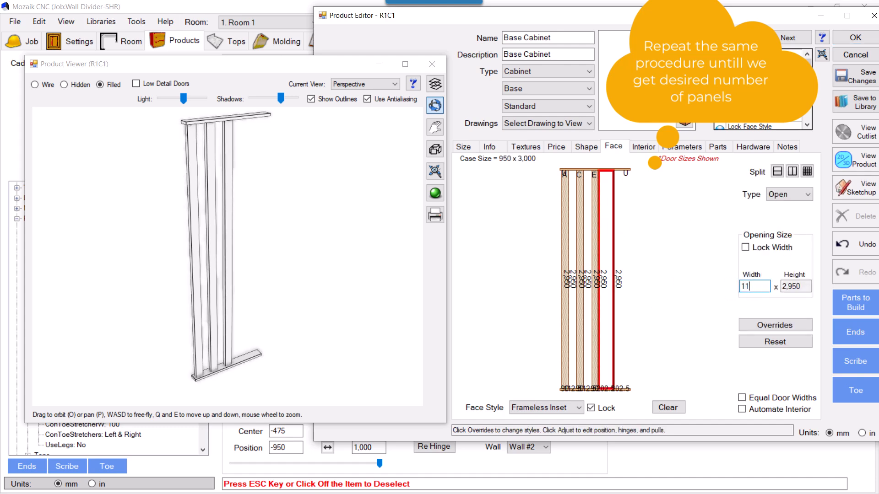
key(Return)
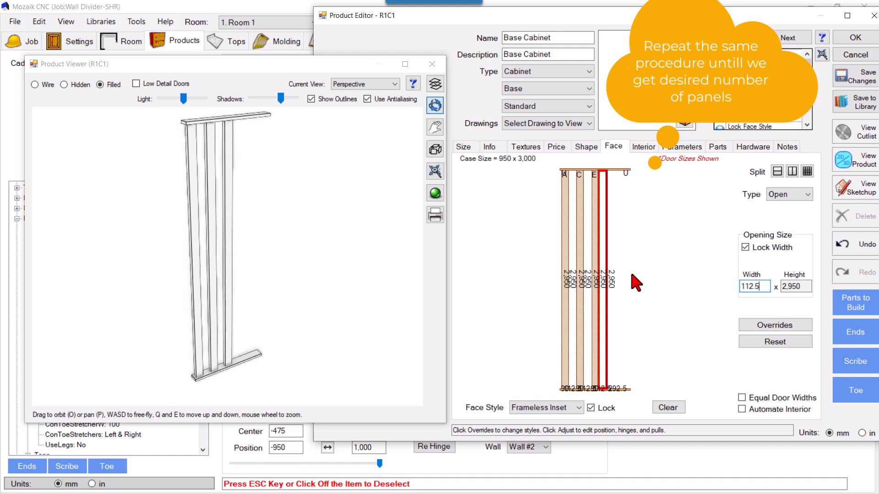
Split the remaining opening beyond the third 112.5 mm gap into two equal side-by-side Open sections.
click(622, 224)
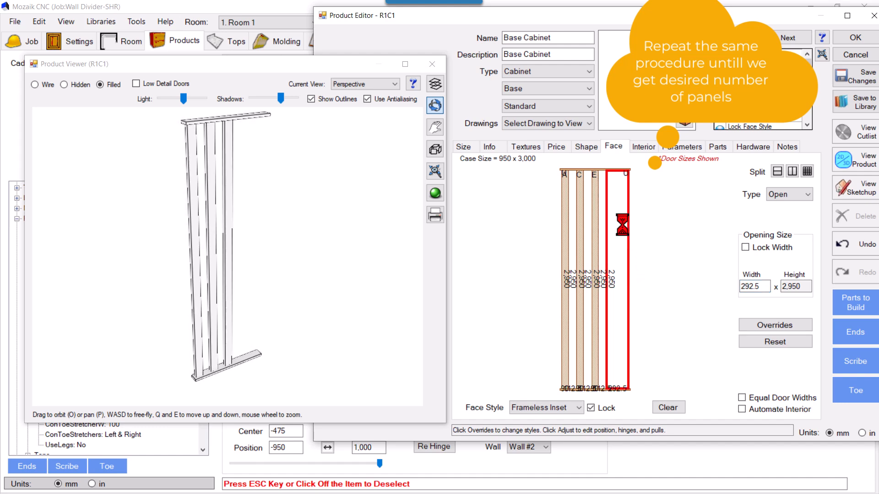
click(807, 172)
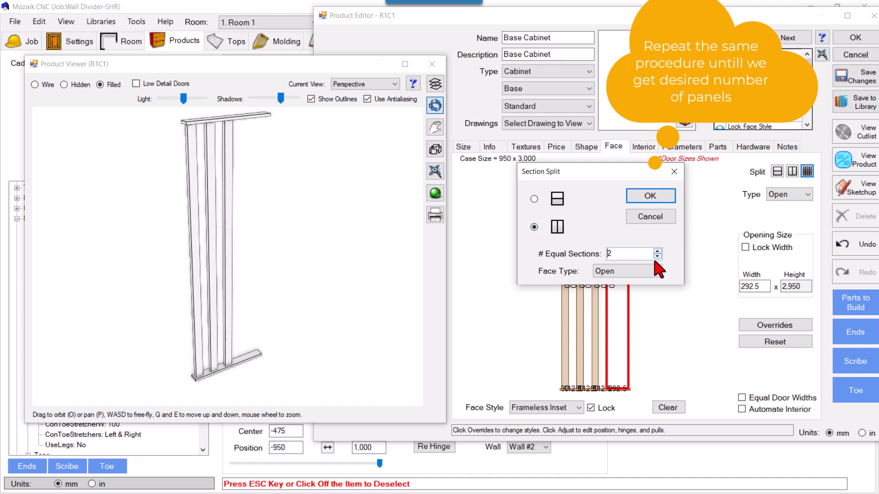
click(650, 195)
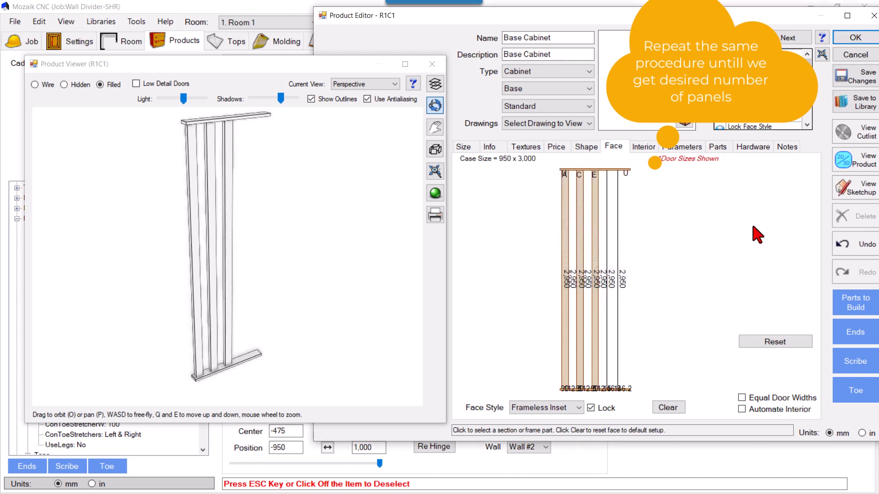
Make the section next to the third gap a Door with hinge None.
click(612, 224)
click(785, 194)
click(777, 215)
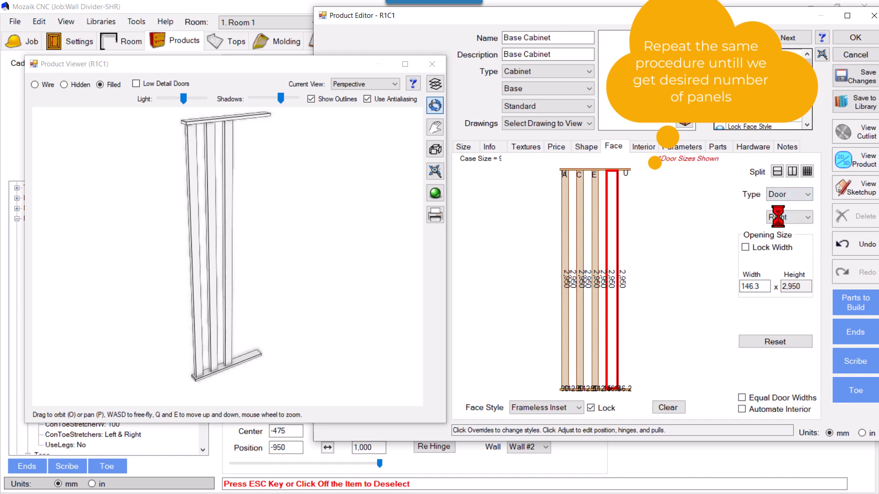
click(783, 217)
click(780, 228)
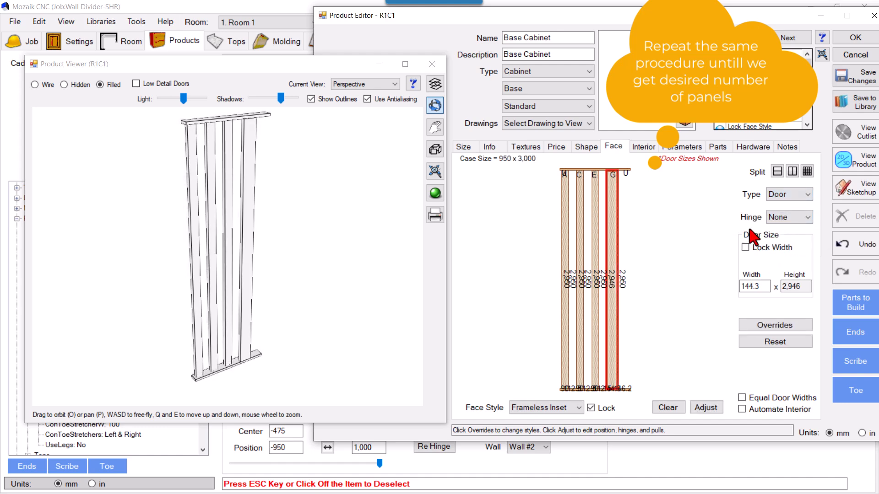
Set door G's reveal adjustments to 2 mm top, 2 mm bottom, 1 mm left and 1 mm right, with a 29 mm inset.
click(696, 407)
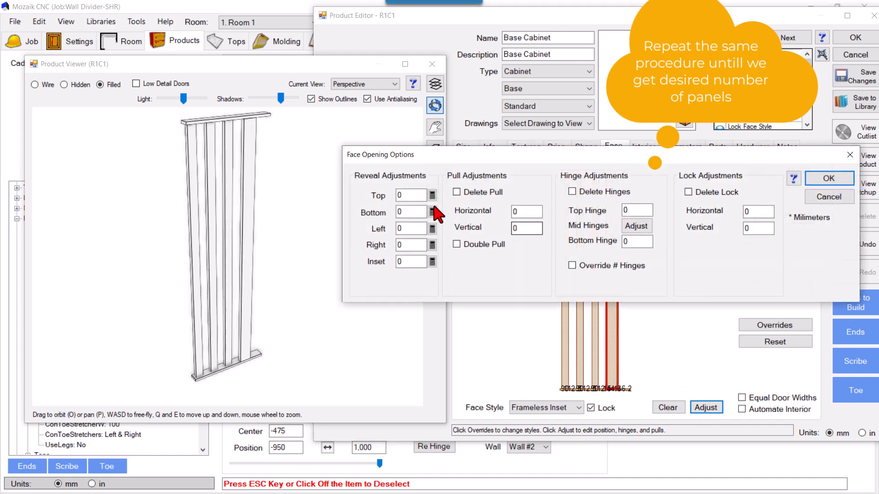
key(Tab)
key(Tab)
text(1)
key(Tab)
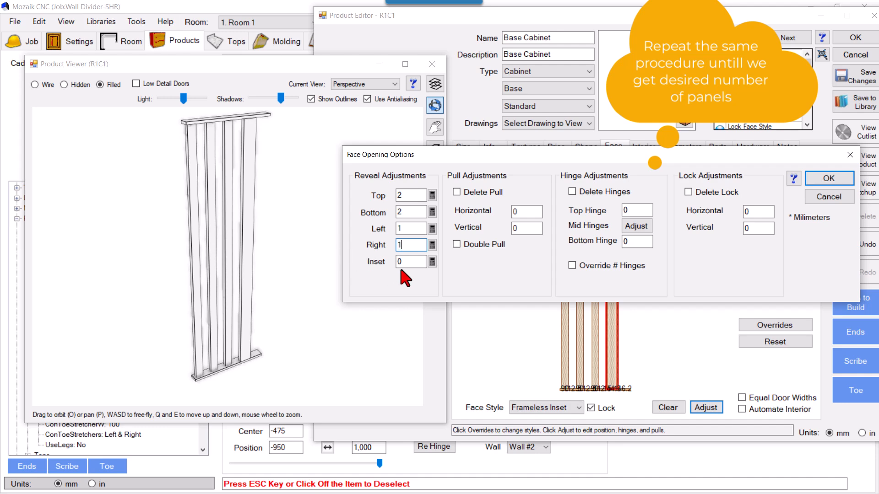
key(Tab)
text(29)
click(819, 179)
Select door G and set its width to 90 mm.
click(625, 192)
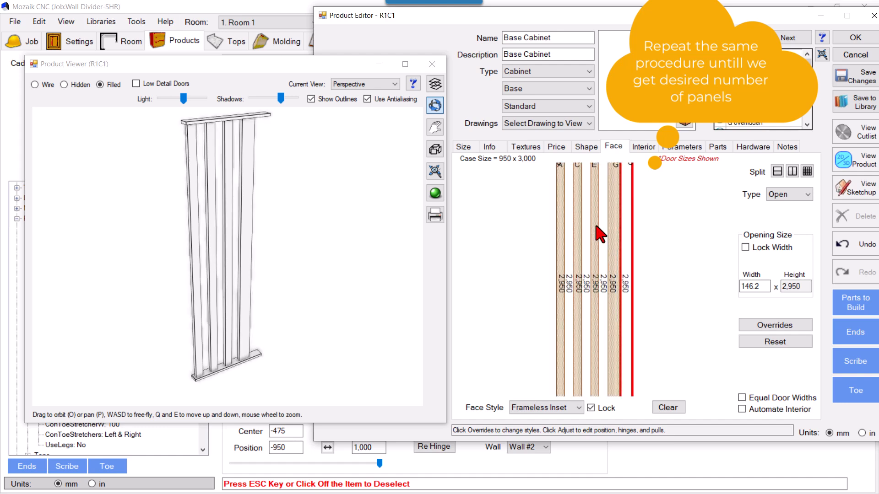
click(615, 247)
double_click(749, 286)
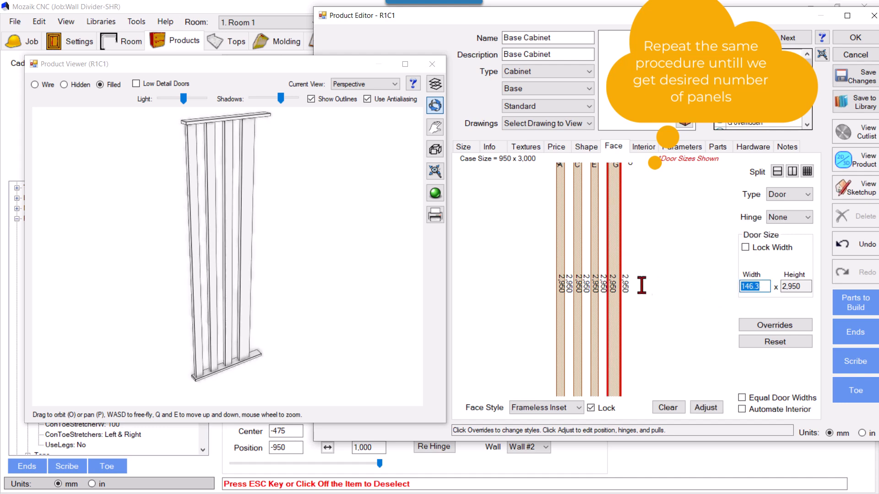
text(90)
key(Return)
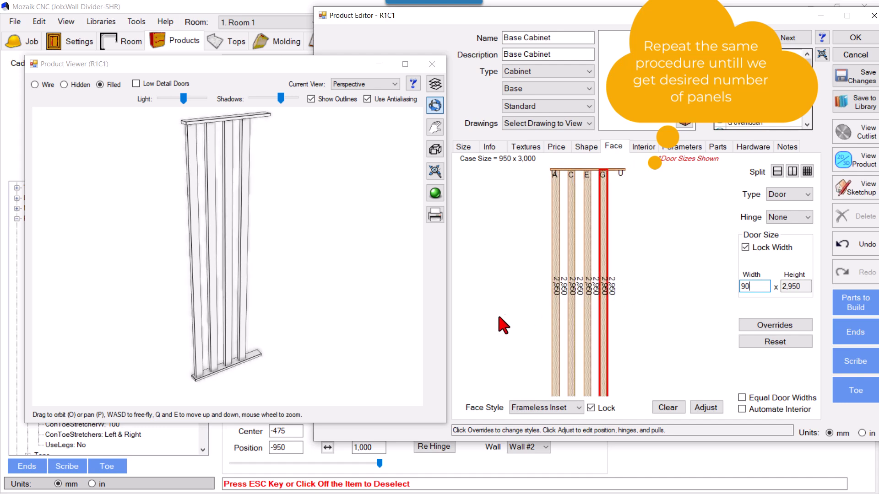
Deselect the door sections and examine the four slats in the Front view.
click(632, 237)
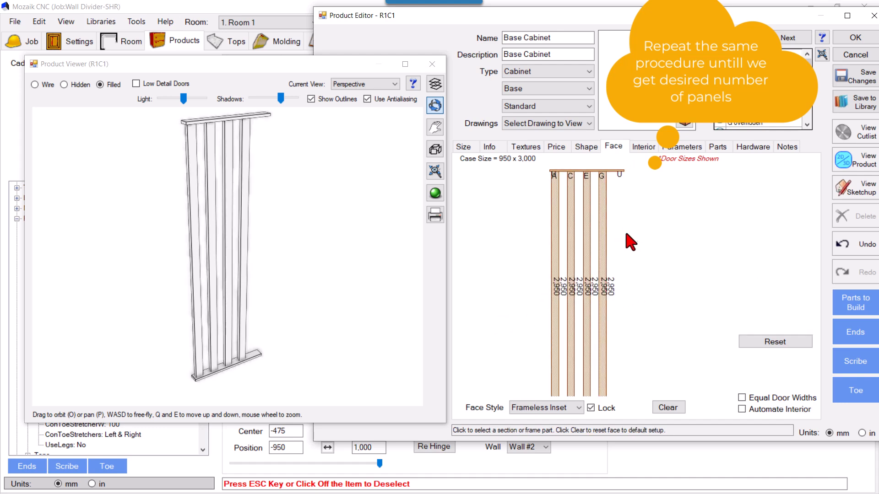
click(344, 85)
click(348, 124)
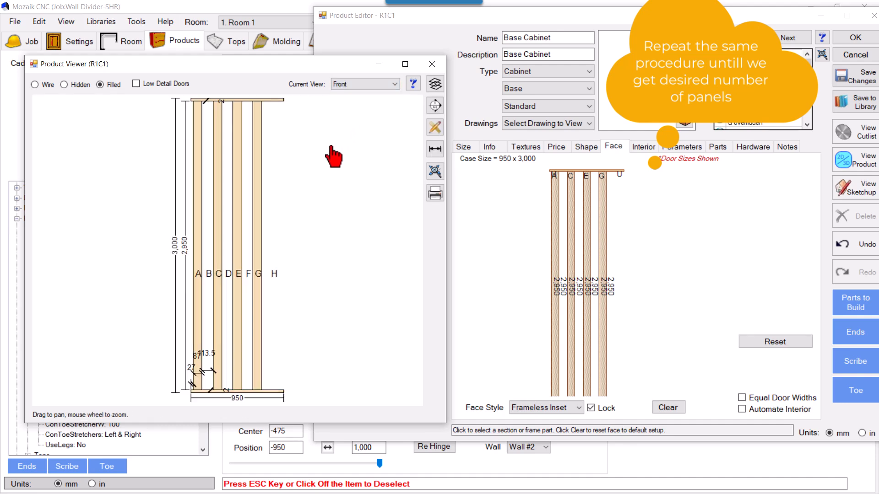
Dimension the width of slat G near its upper end in the Front view.
click(434, 149)
drag(250, 182, 250, 142)
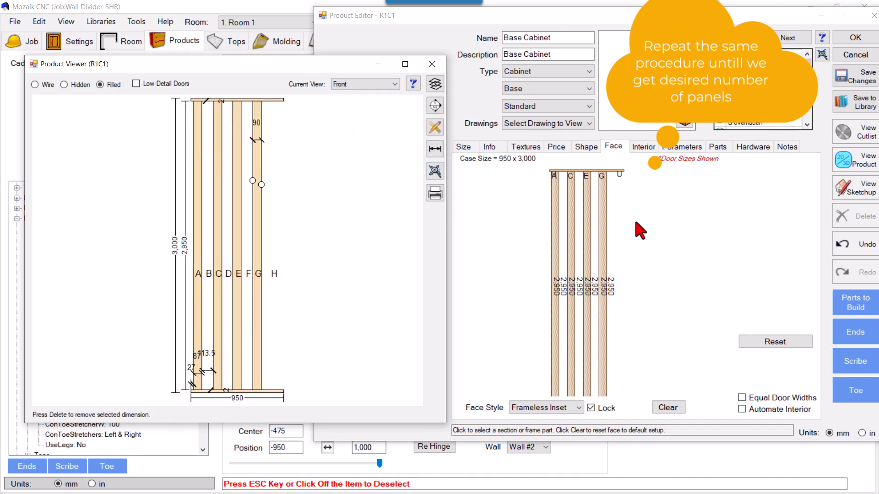
Split the open section beside slat G into two side-by-side Open sections and lock the nearer one's width at 112.5 mm.
click(610, 193)
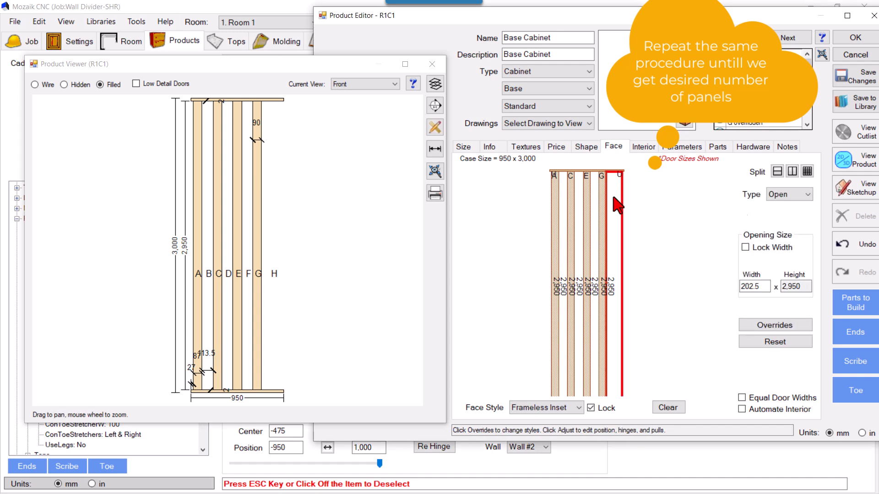
click(807, 171)
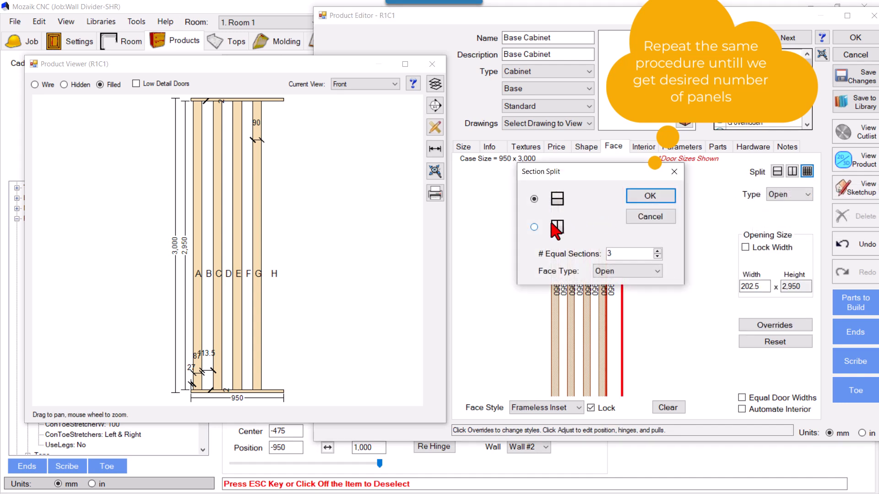
click(534, 227)
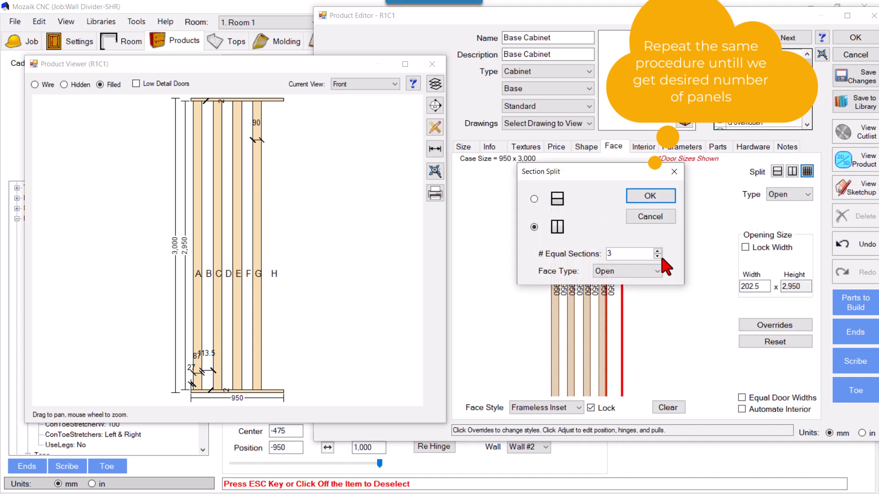
click(645, 196)
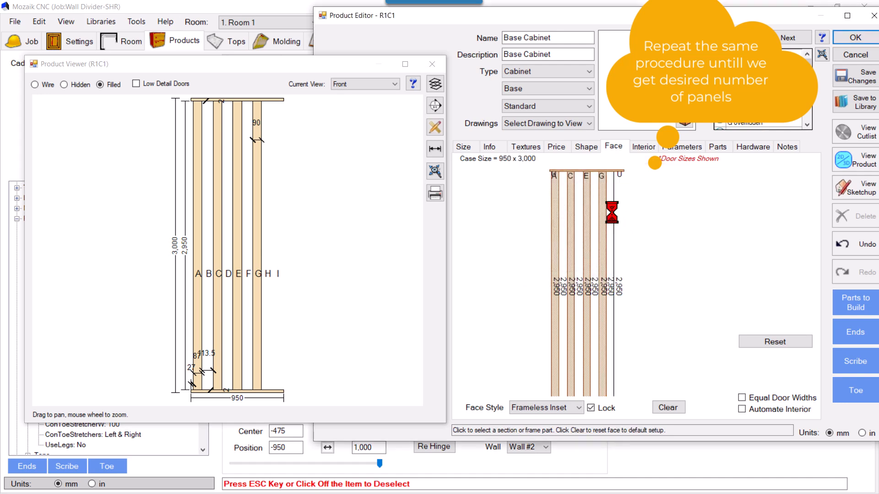
click(613, 221)
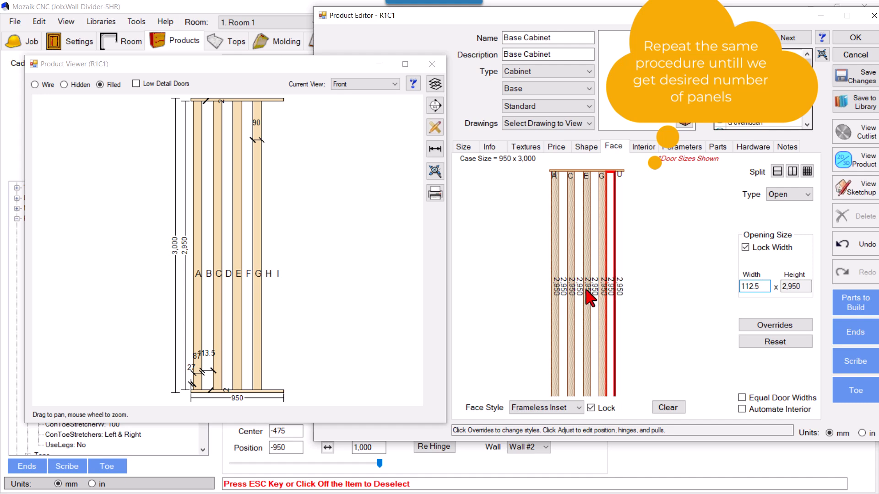
Make the last section, beyond the fourth gap, a Door with hinge None.
click(619, 215)
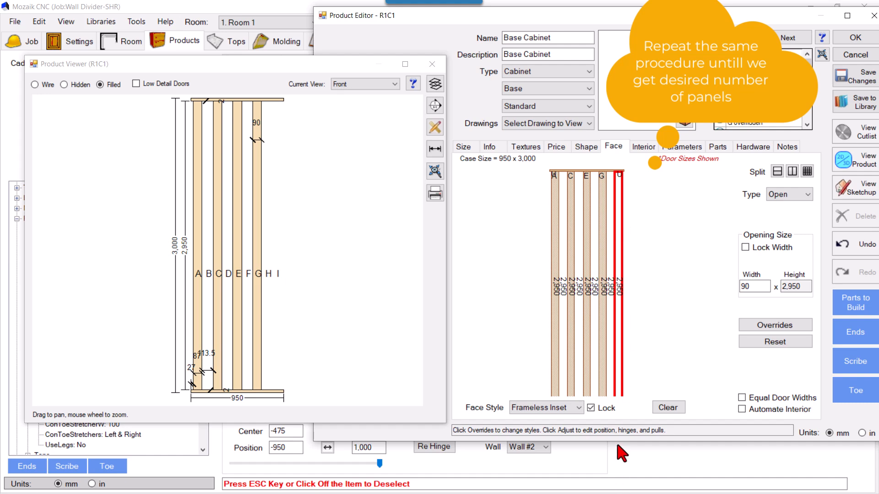
key(super)
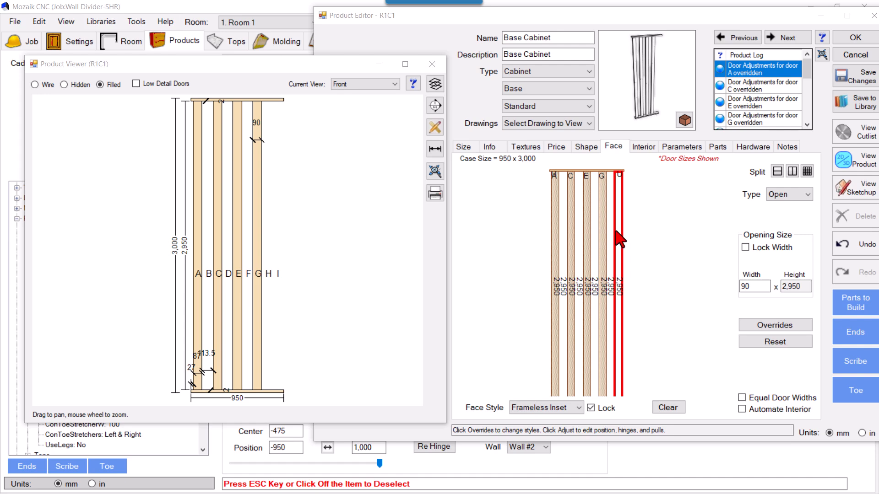
click(777, 199)
click(778, 211)
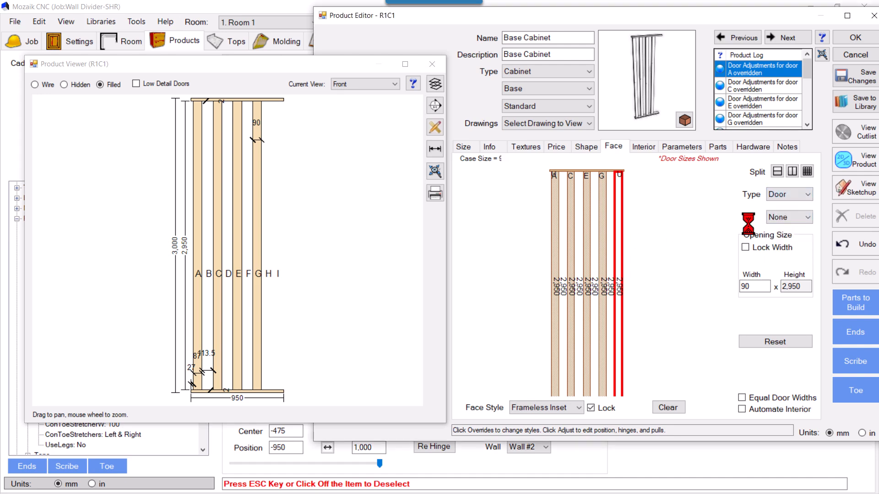
click(788, 219)
click(773, 229)
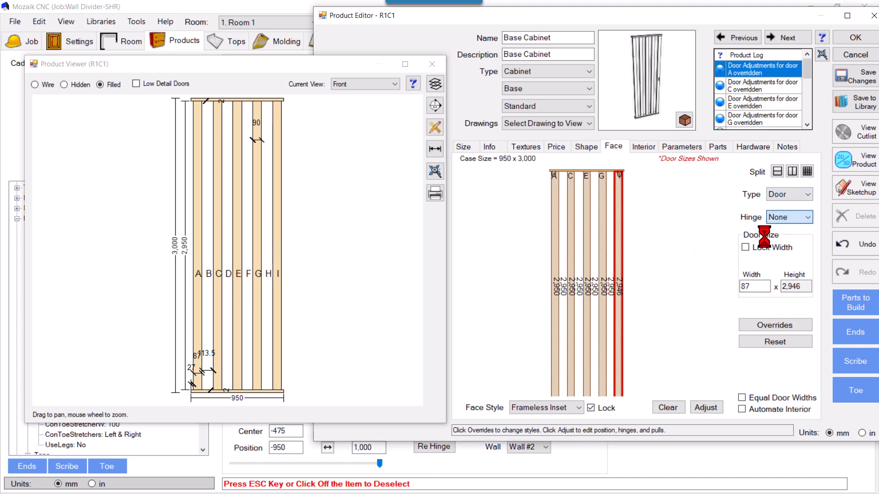
Set door I's reveal adjustments to 2 mm top and 2 mm bottom.
click(705, 407)
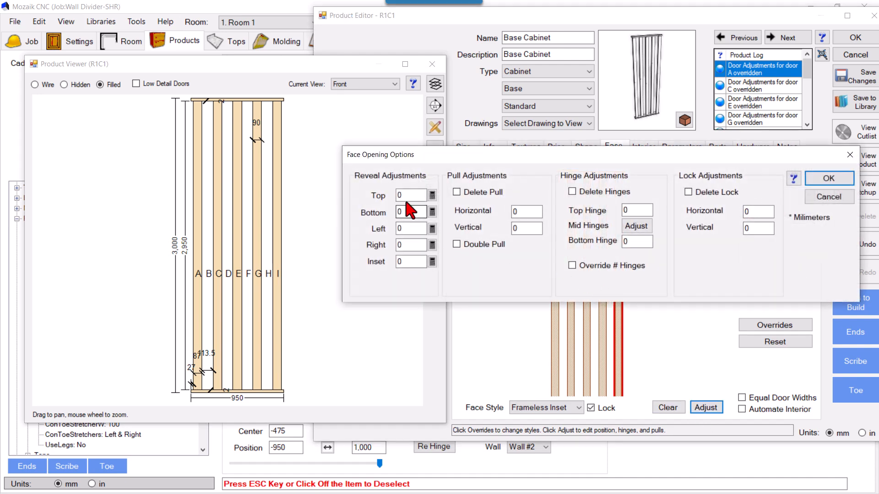
text(2)
key(Tab)
text(2)
click(828, 178)
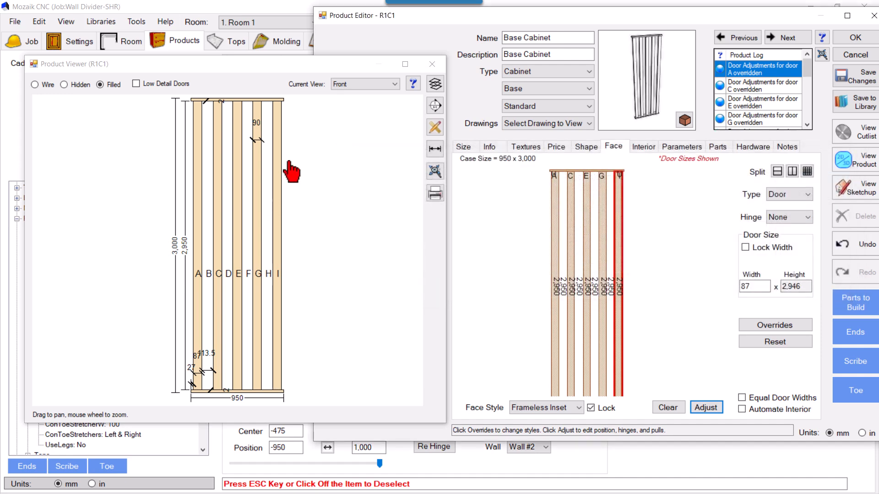
Try to dimension the width of slat I between points near its upper end.
click(435, 148)
scroll(265, 98, up, 2)
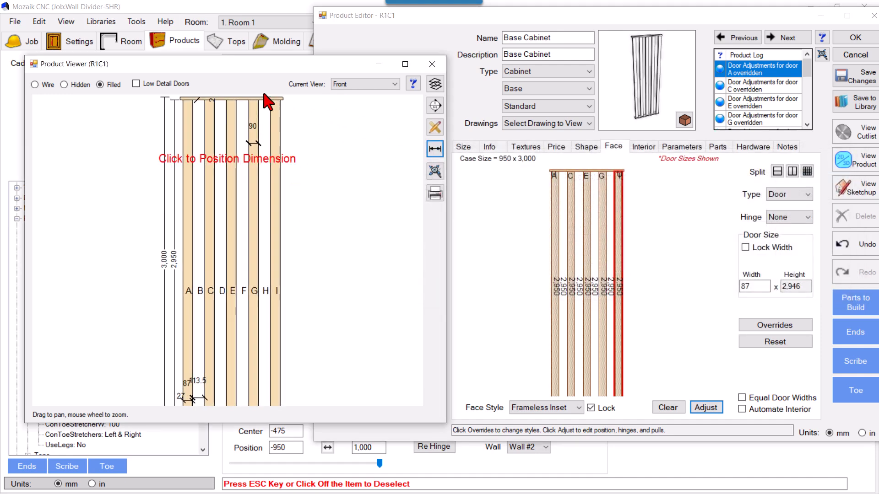
scroll(270, 137, up, 4)
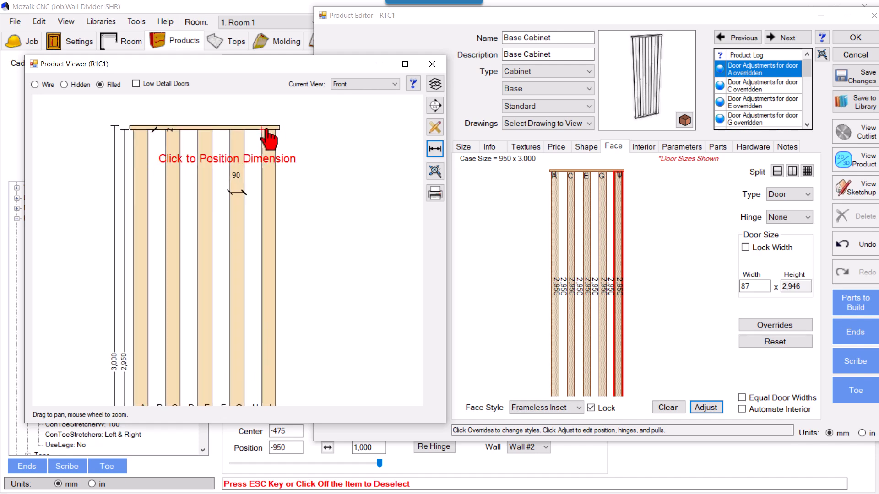
scroll(261, 135, up, 1)
click(261, 136)
click(284, 141)
click(282, 209)
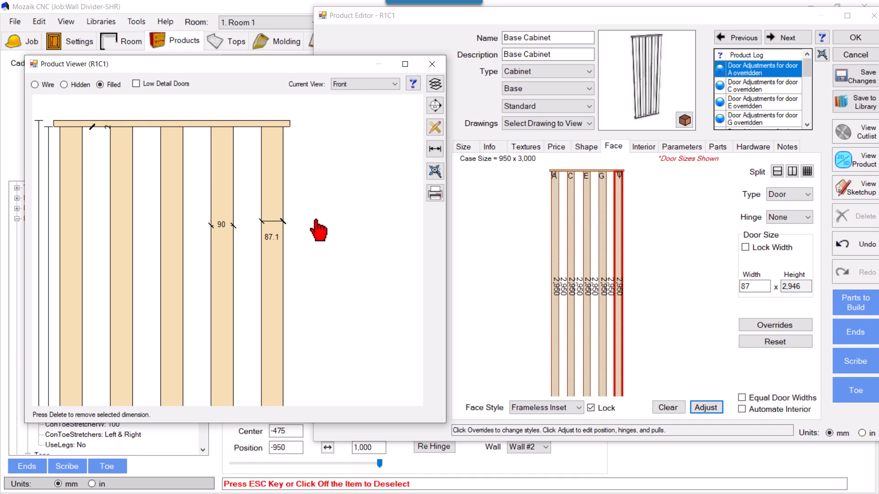
Add a new straight edge-to-edge width dimension on slat I and delete its earlier, inaccurate dimension.
click(435, 148)
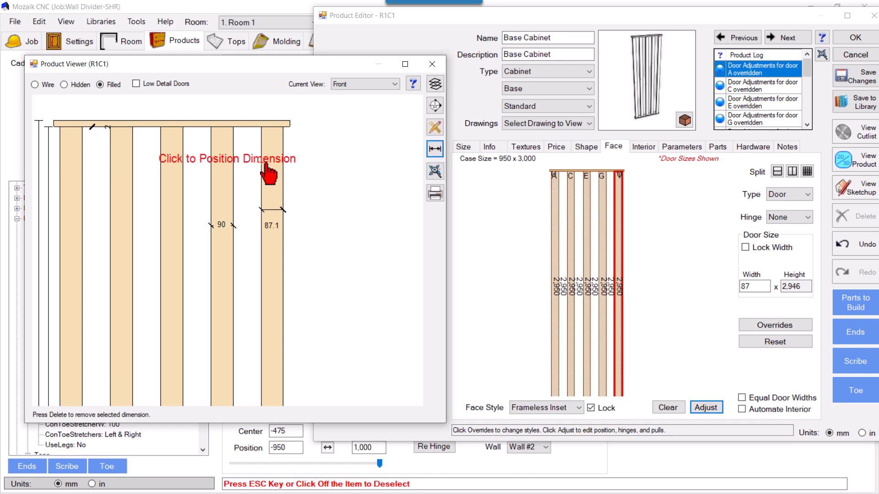
click(262, 168)
click(286, 169)
click(228, 265)
click(274, 210)
key(Delete)
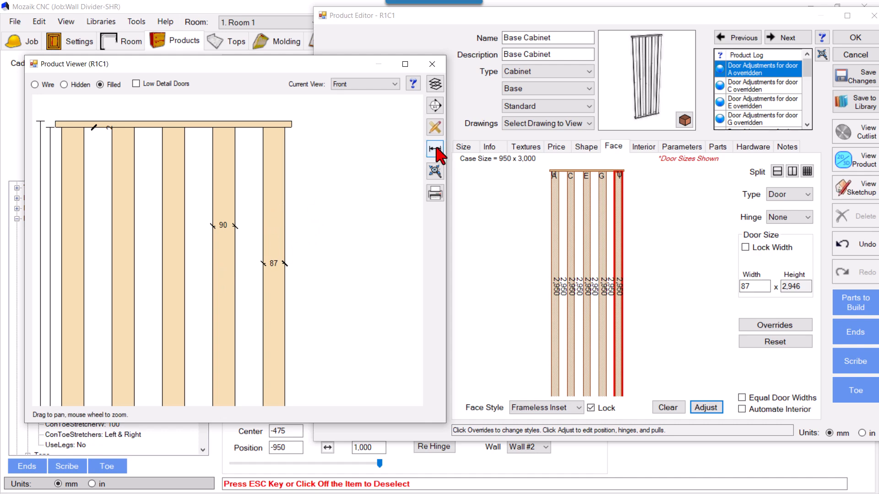
Dimension the gap between slats G and I in the Front view.
click(435, 148)
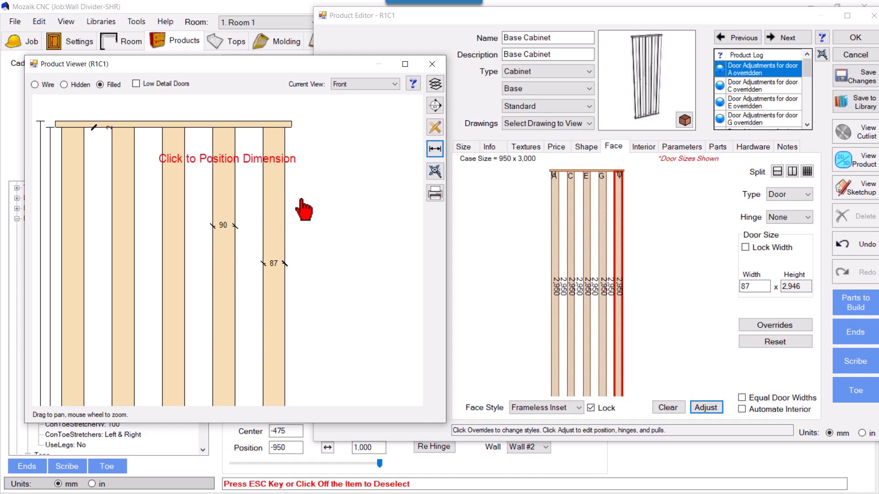
click(262, 203)
click(234, 194)
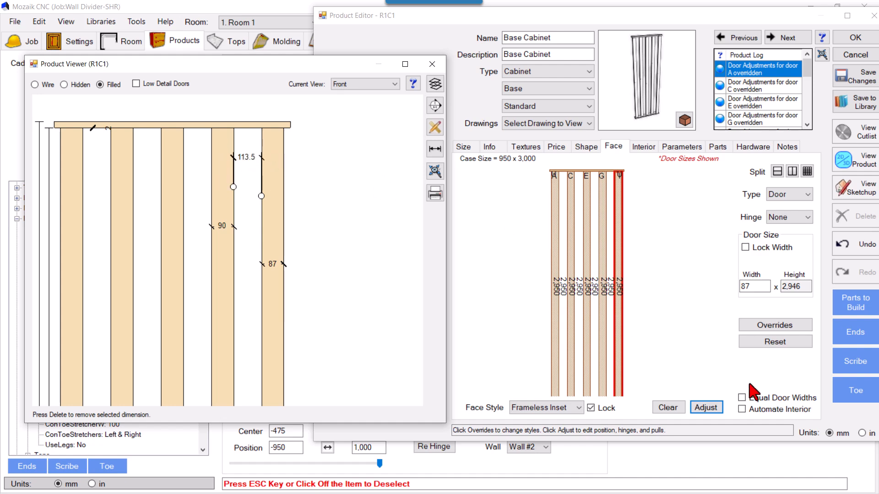
Set door I's reveal adjustments to 1 mm left and 2 mm right, and its inset to 29 mm.
click(711, 410)
click(409, 229)
text(1)
click(413, 245)
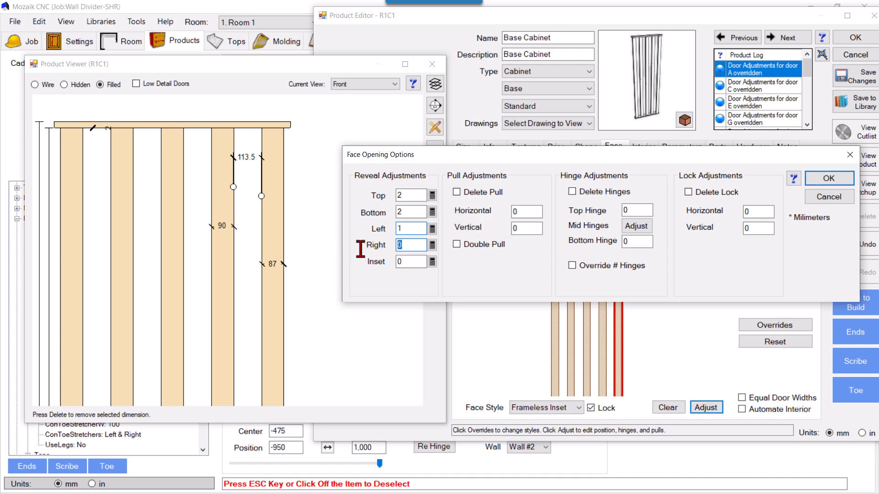
key(Tab)
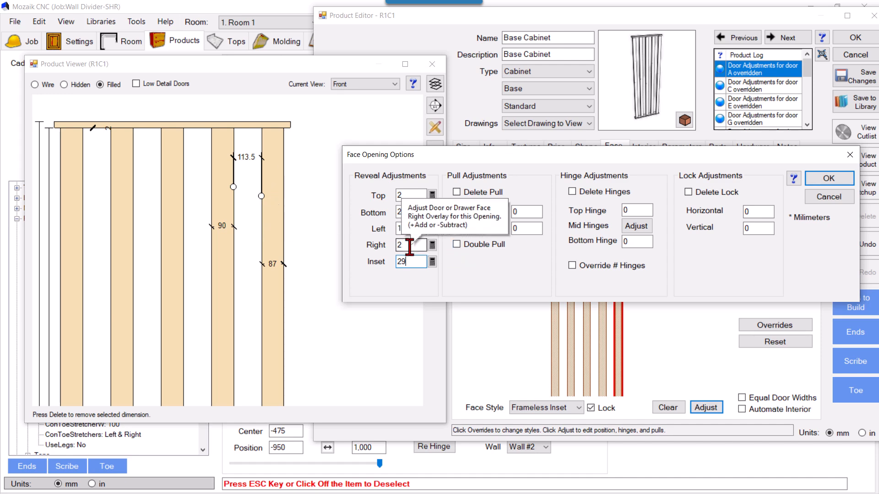
click(827, 179)
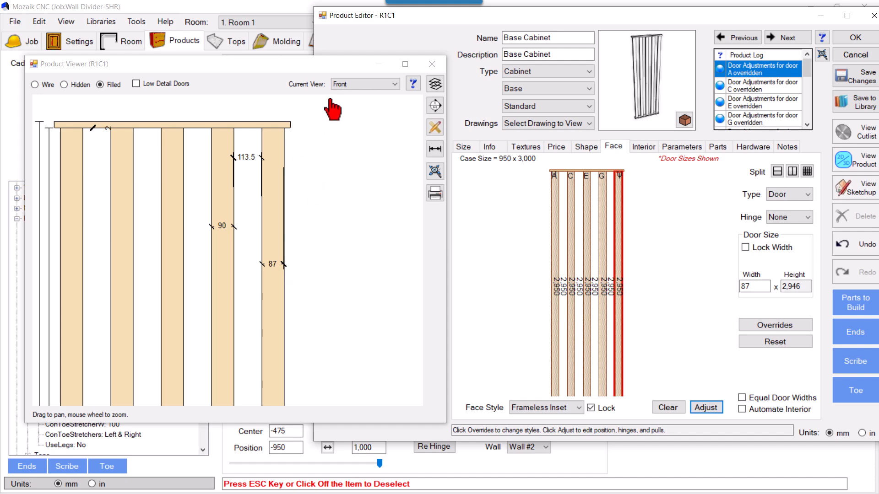
Examine the slatted divider from several angles in the Perspective view of the product viewer.
click(366, 84)
click(349, 135)
drag(344, 172, 307, 242)
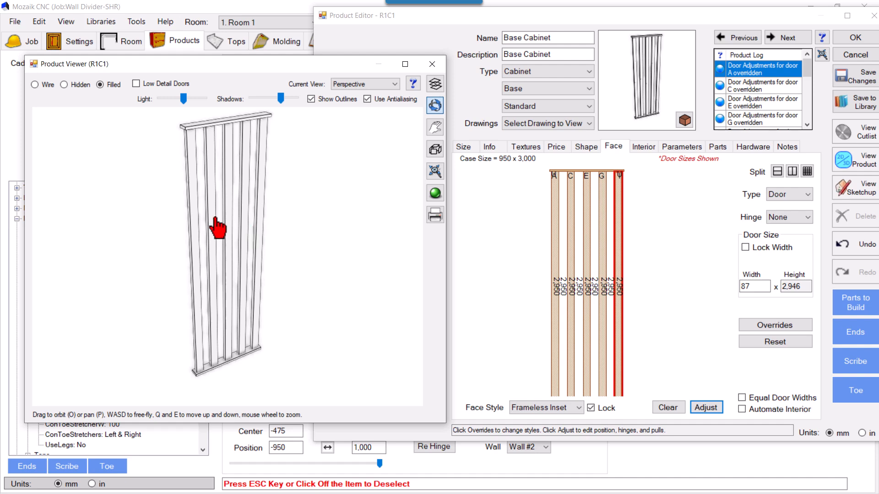
drag(329, 202, 304, 208)
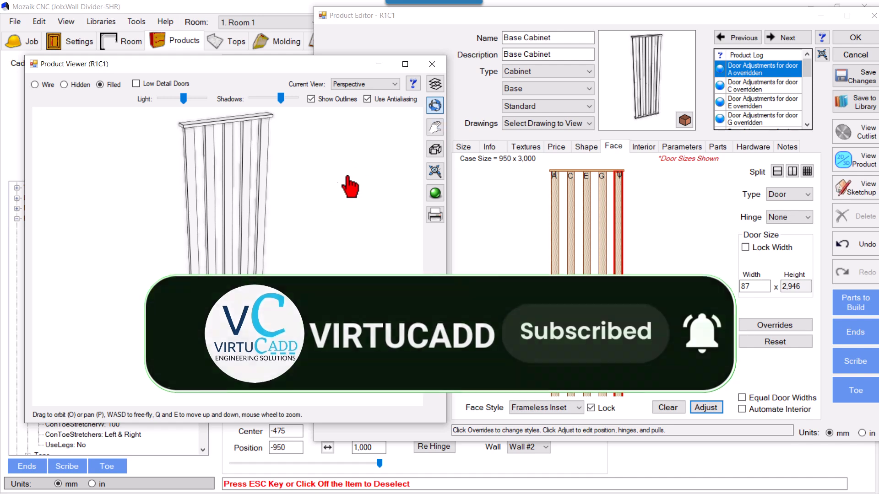
mouse_move(323, 202)
mouse_down()
mouse_move(352, 210)
mouse_move(392, 204)
mouse_move(300, 207)
mouse_move(322, 211)
mouse_up()
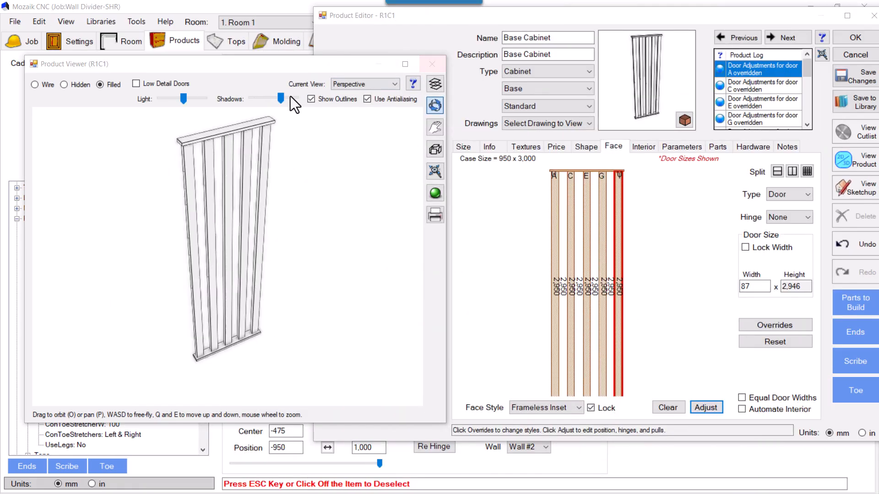
Close the product viewer, save the base cabinet's changes and exit the product editor.
drag(320, 68, 374, 71)
click(486, 65)
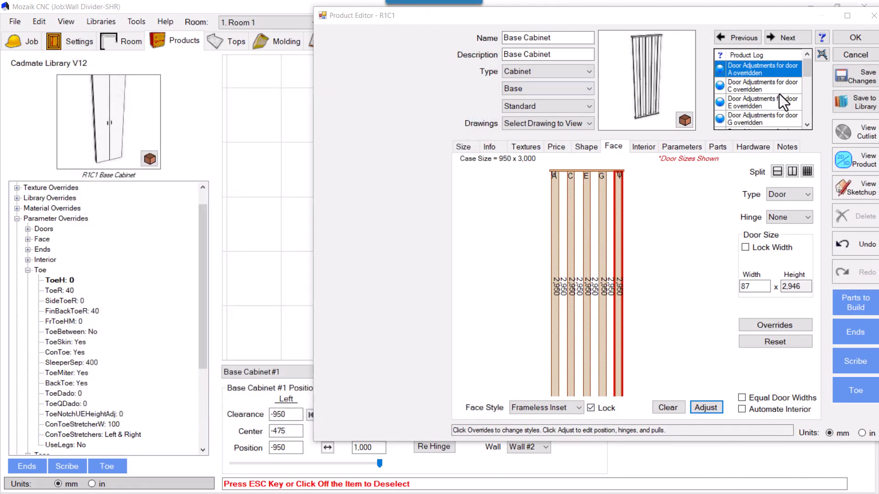
click(846, 75)
click(844, 43)
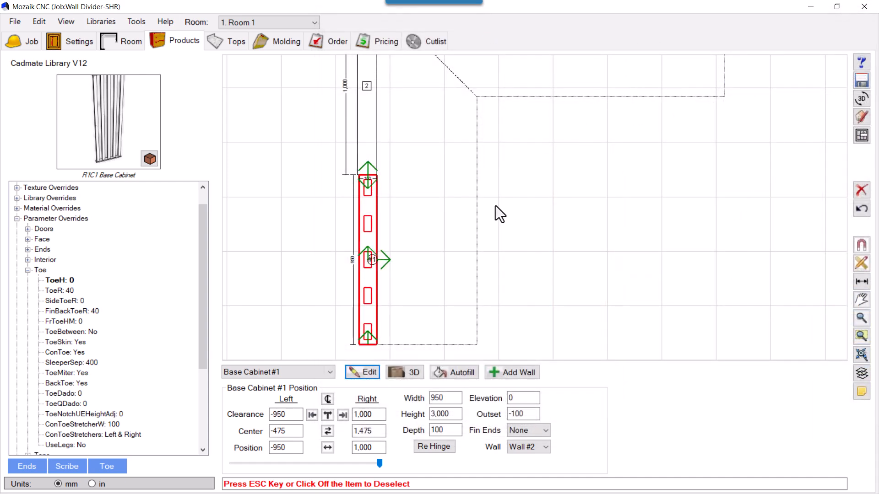
Open the 3D view of the room and orbit it to examine the divider beside the walls.
scroll(410, 210, down, 3)
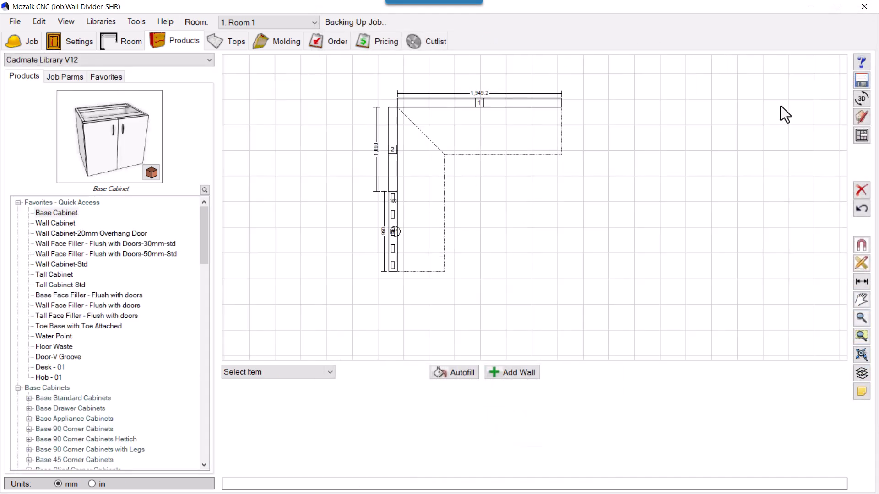
click(858, 100)
drag(519, 216, 409, 193)
drag(440, 316, 462, 300)
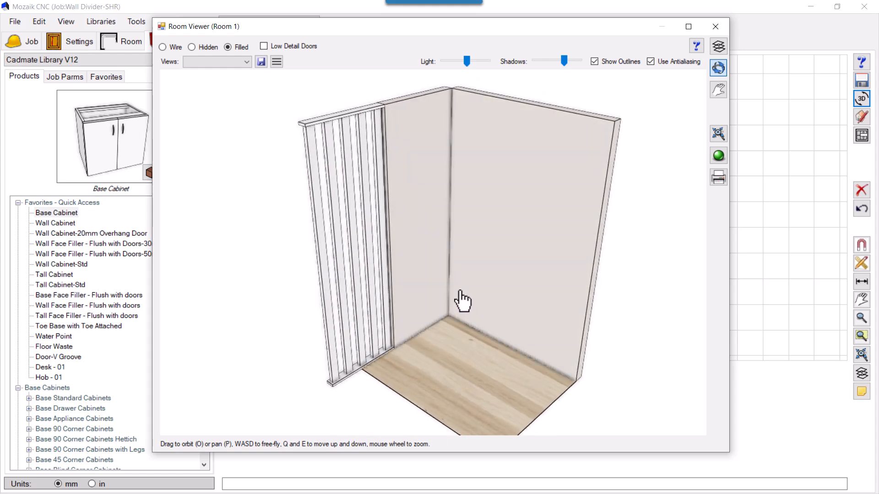